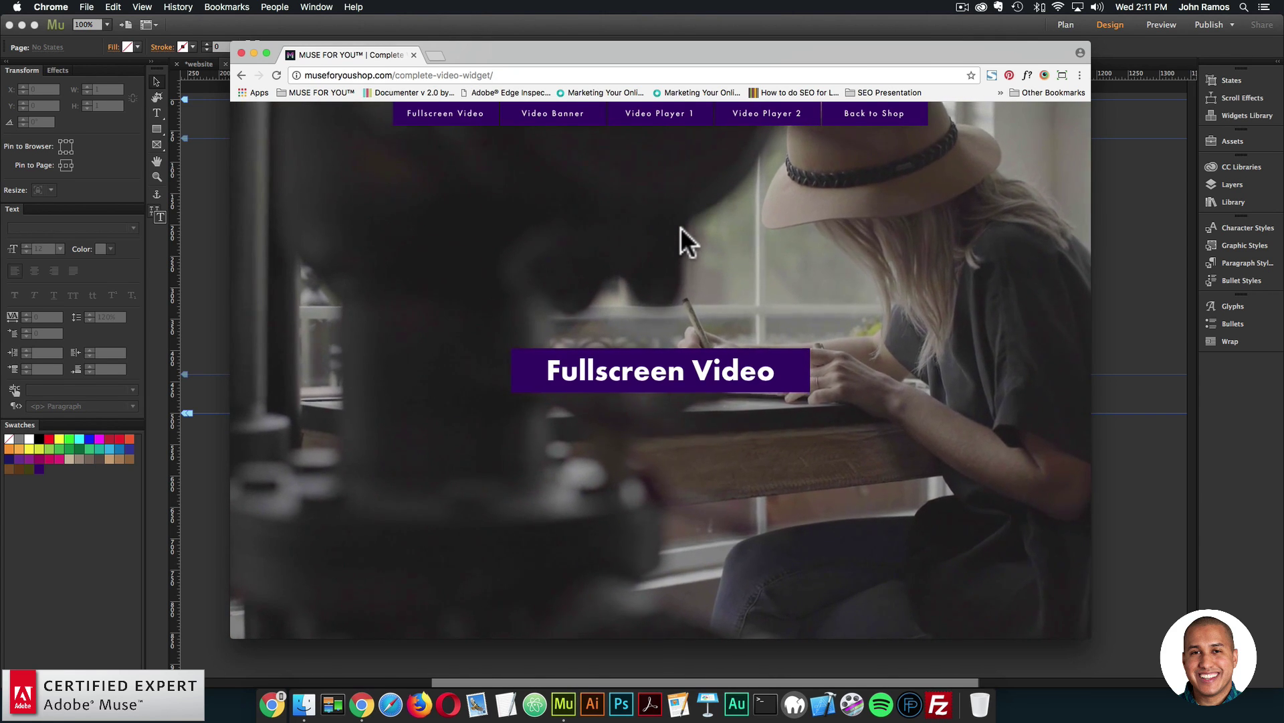
Quit Chrome to return to Adobe Muse and search the Library for "cvw".
key(super+q)
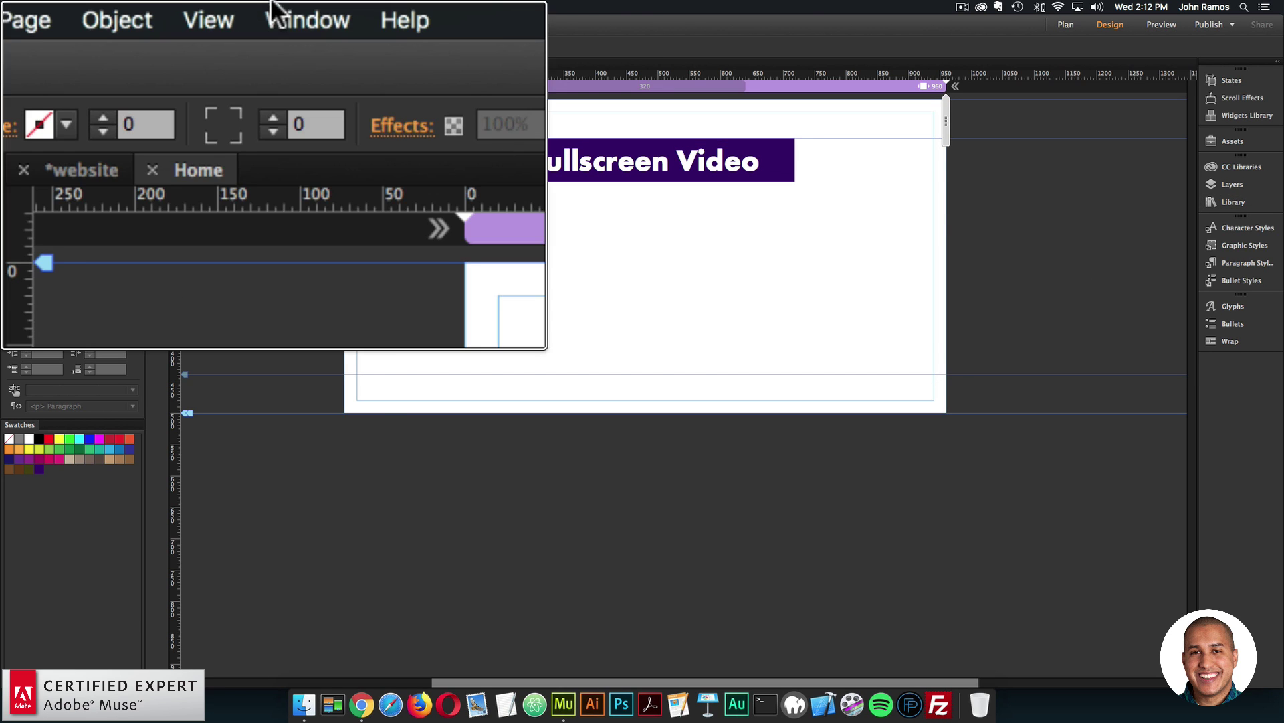
click(281, 8)
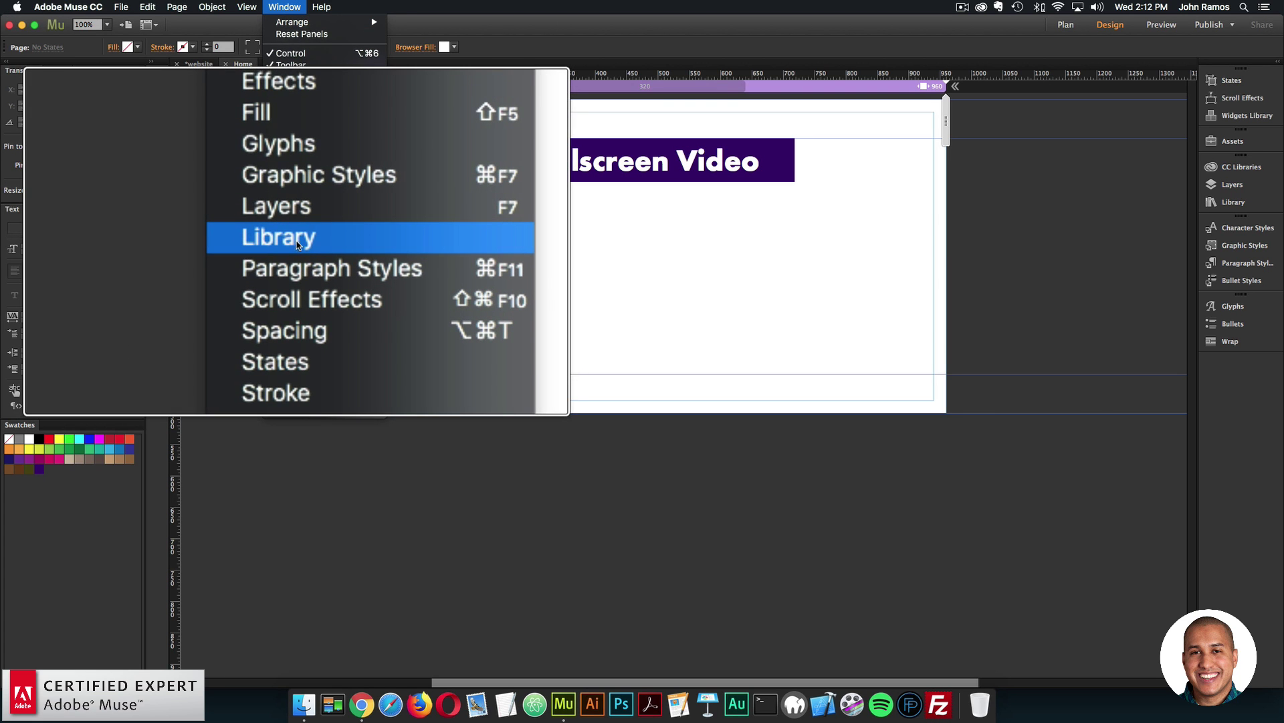
click(602, 294)
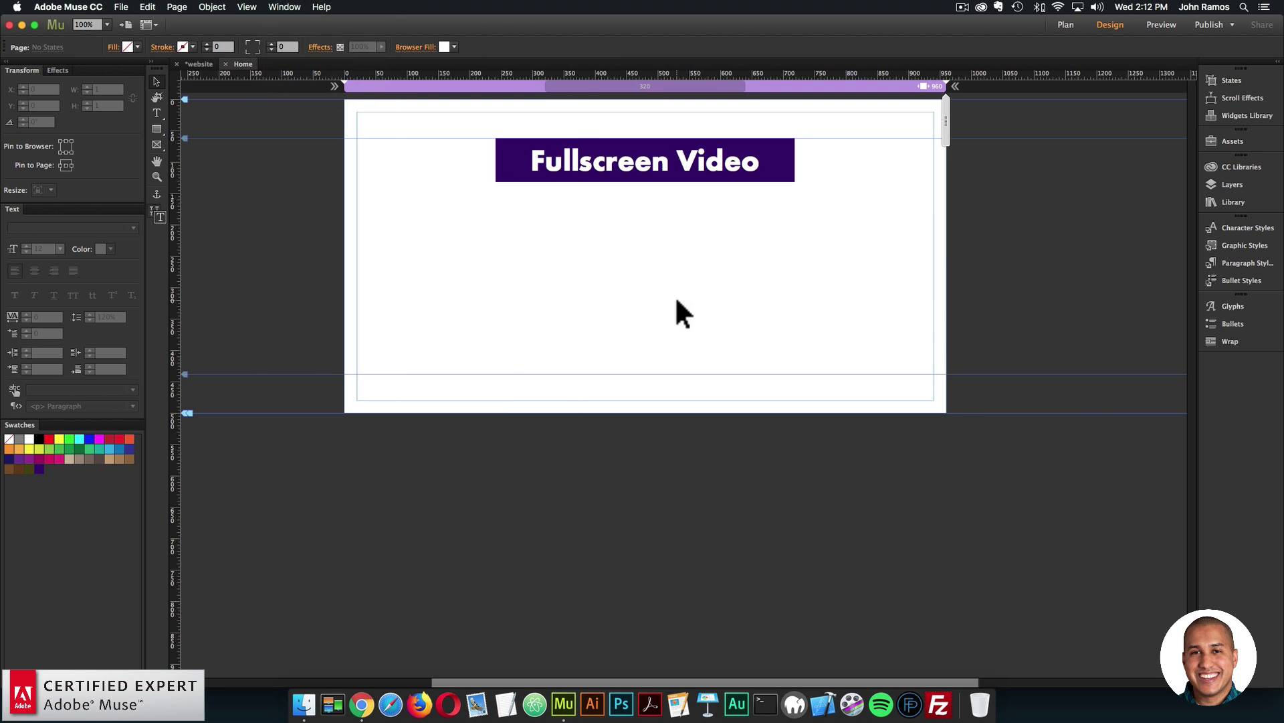
click(1261, 209)
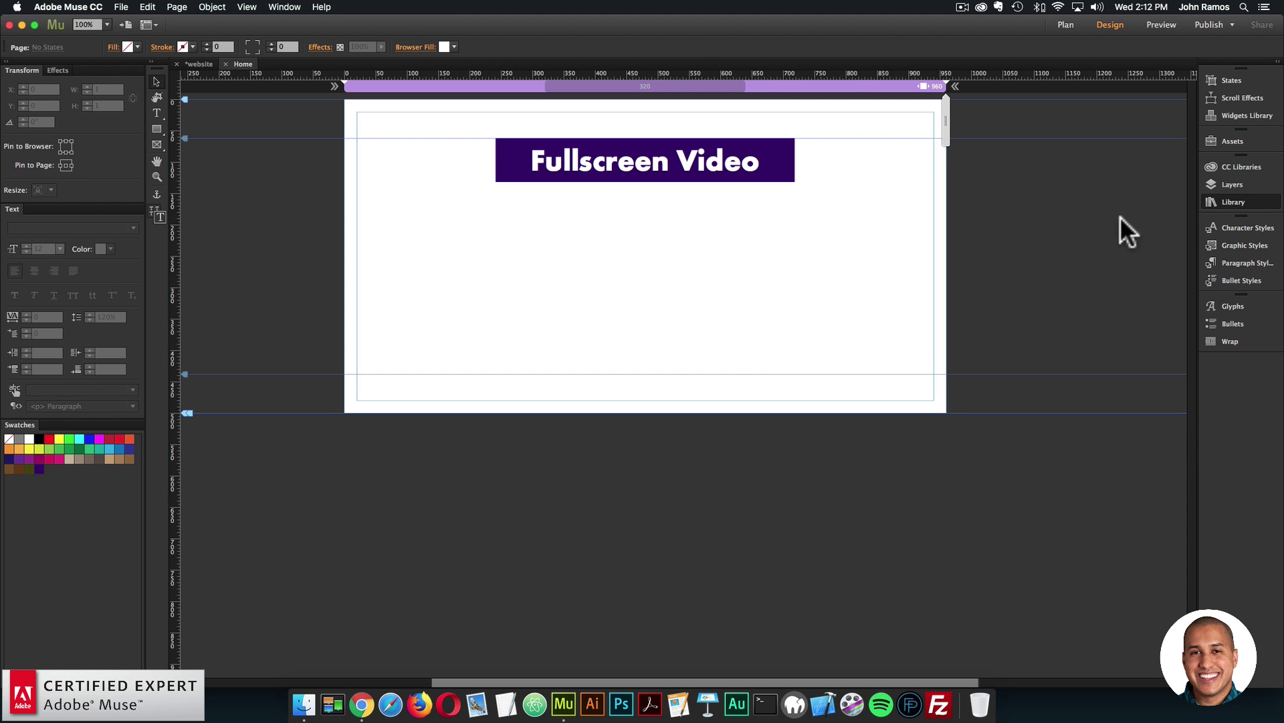
click(1004, 242)
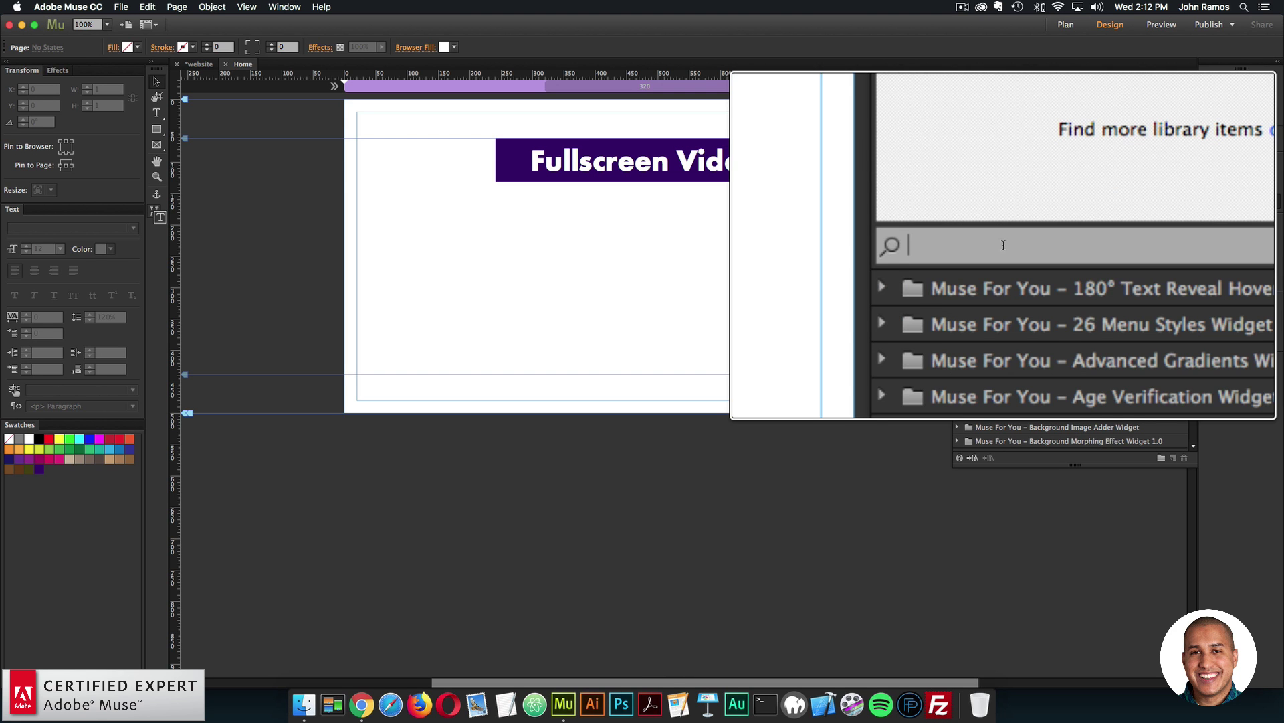
text(dvw)
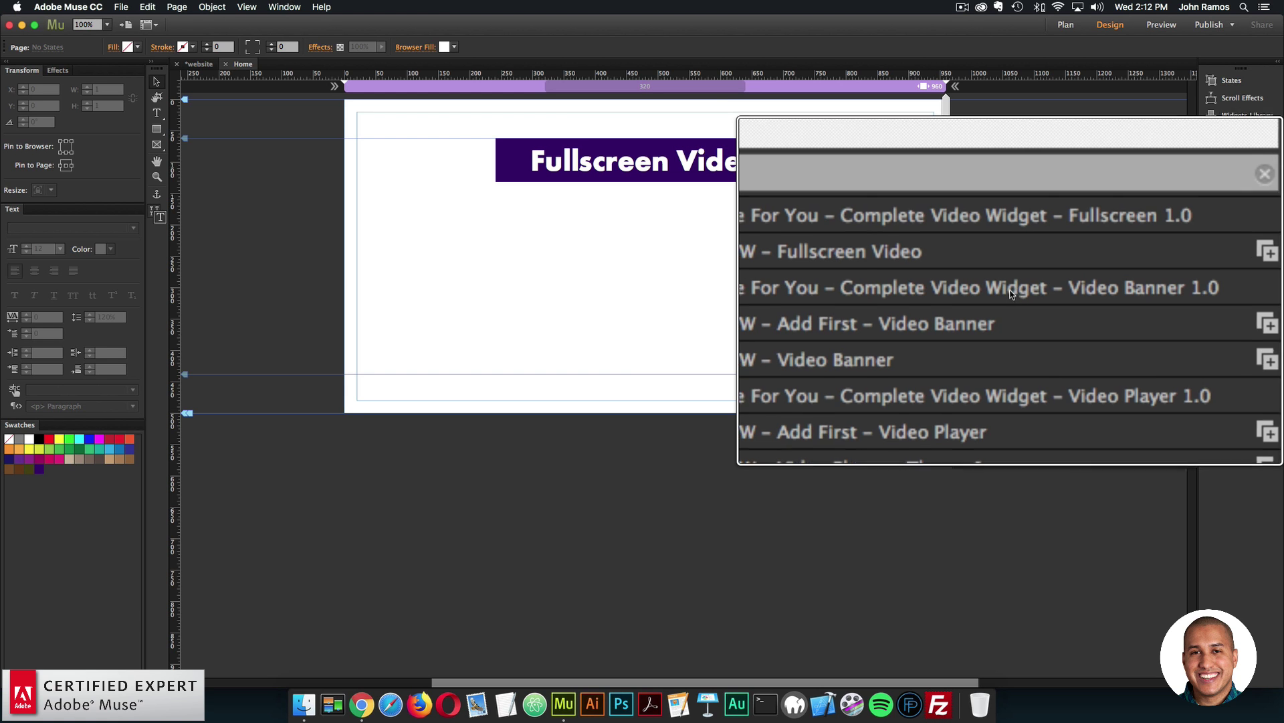
Place the CVW - Fullscreen Video widget just outside the page's left edge, at about X -70, Y 62.
click(1012, 277)
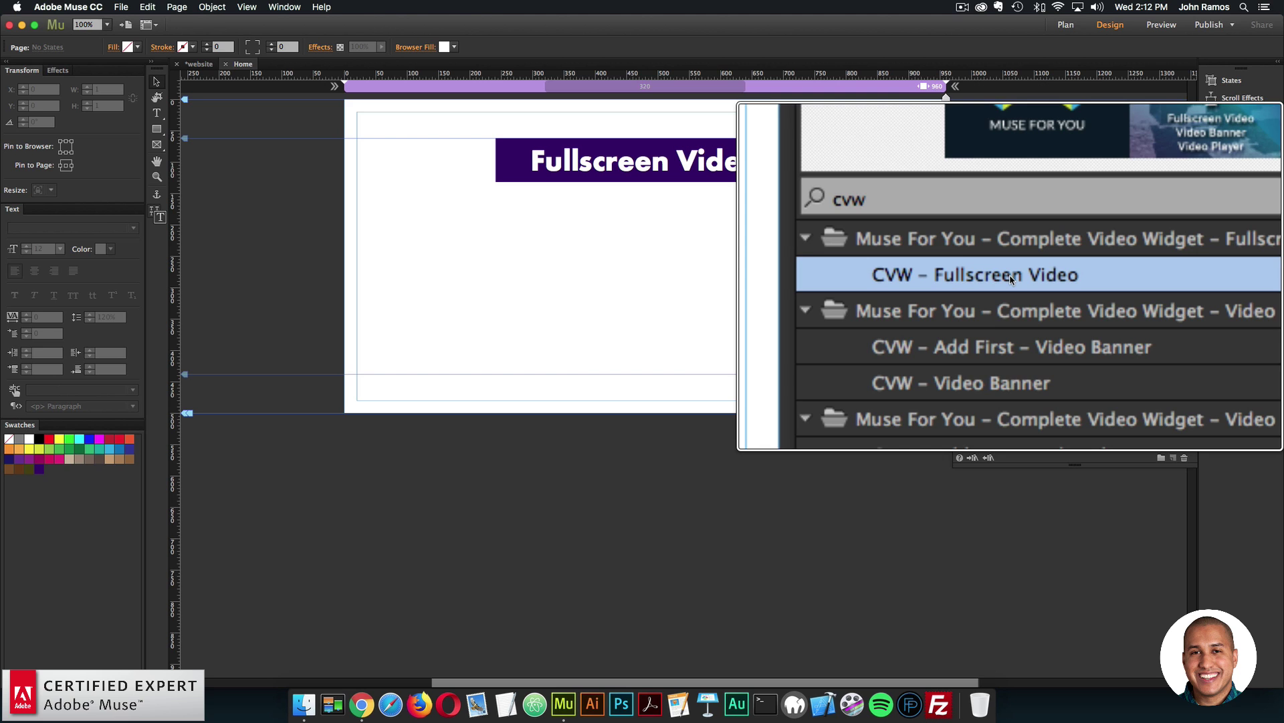
drag(1018, 272, 299, 135)
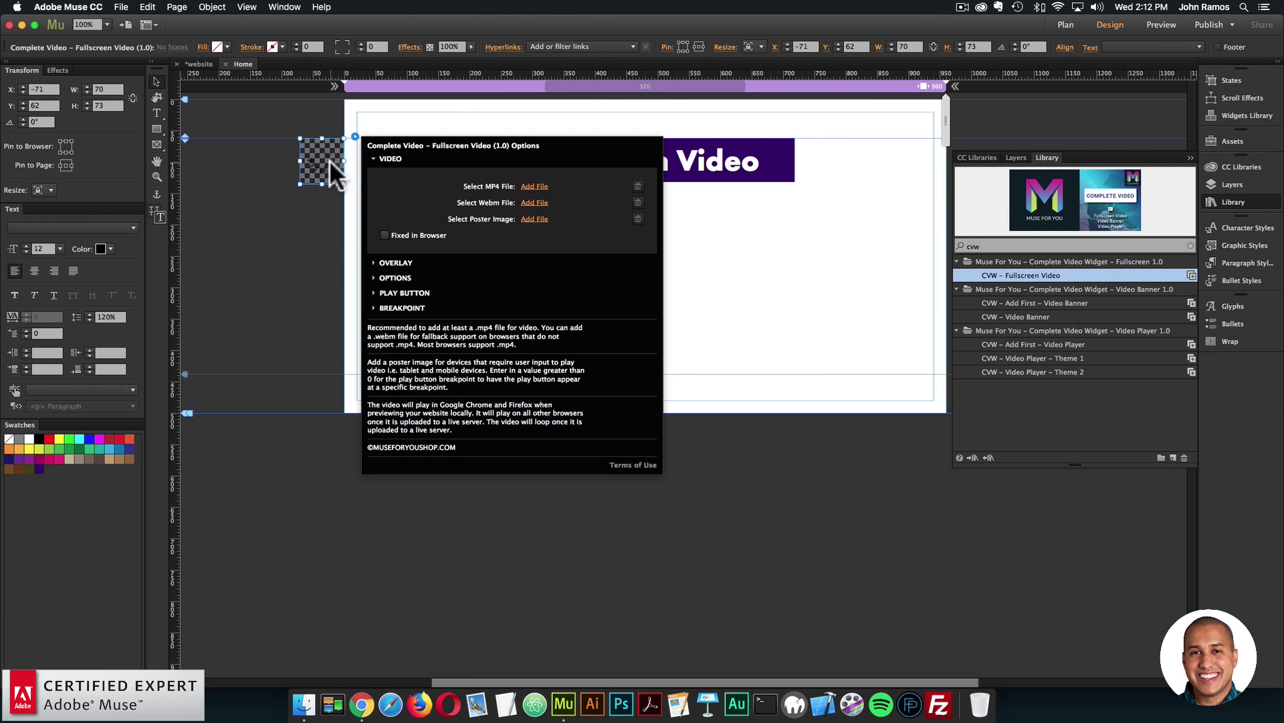
click(325, 155)
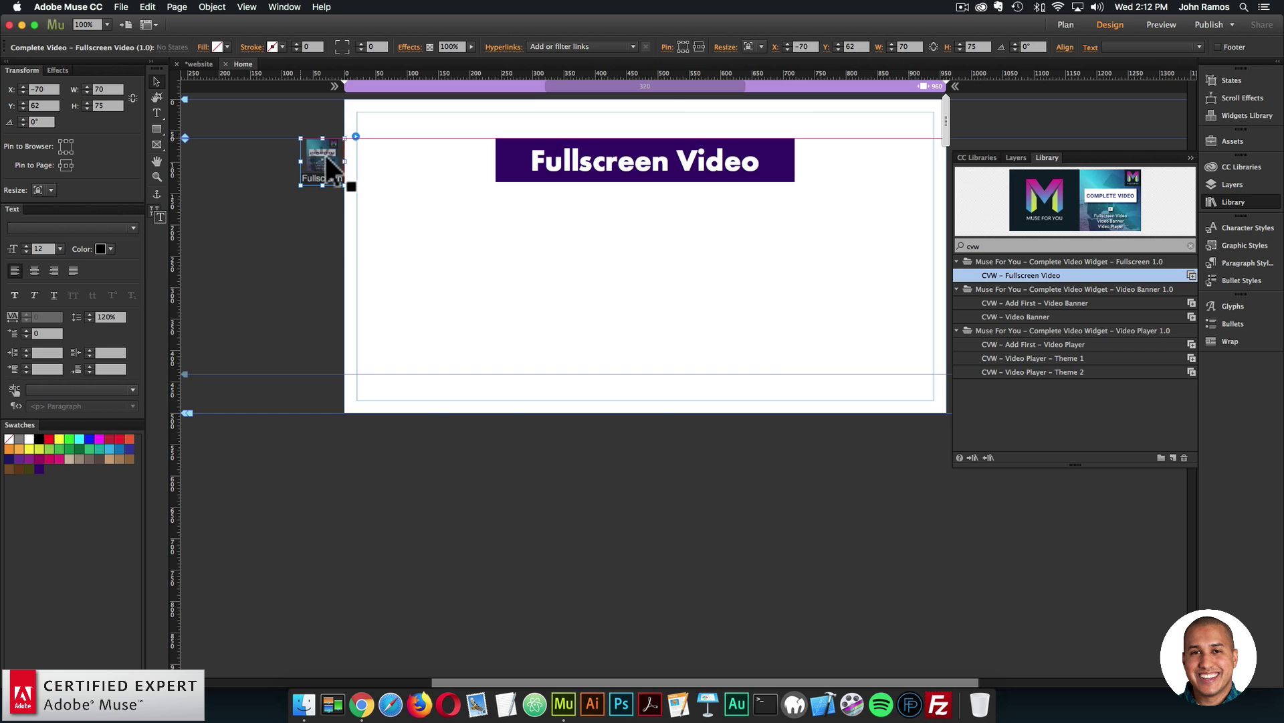
Assign 41.mp4.mp4 as the fullscreen video widget's MP4 file and 41-poster-image as its poster image.
click(355, 137)
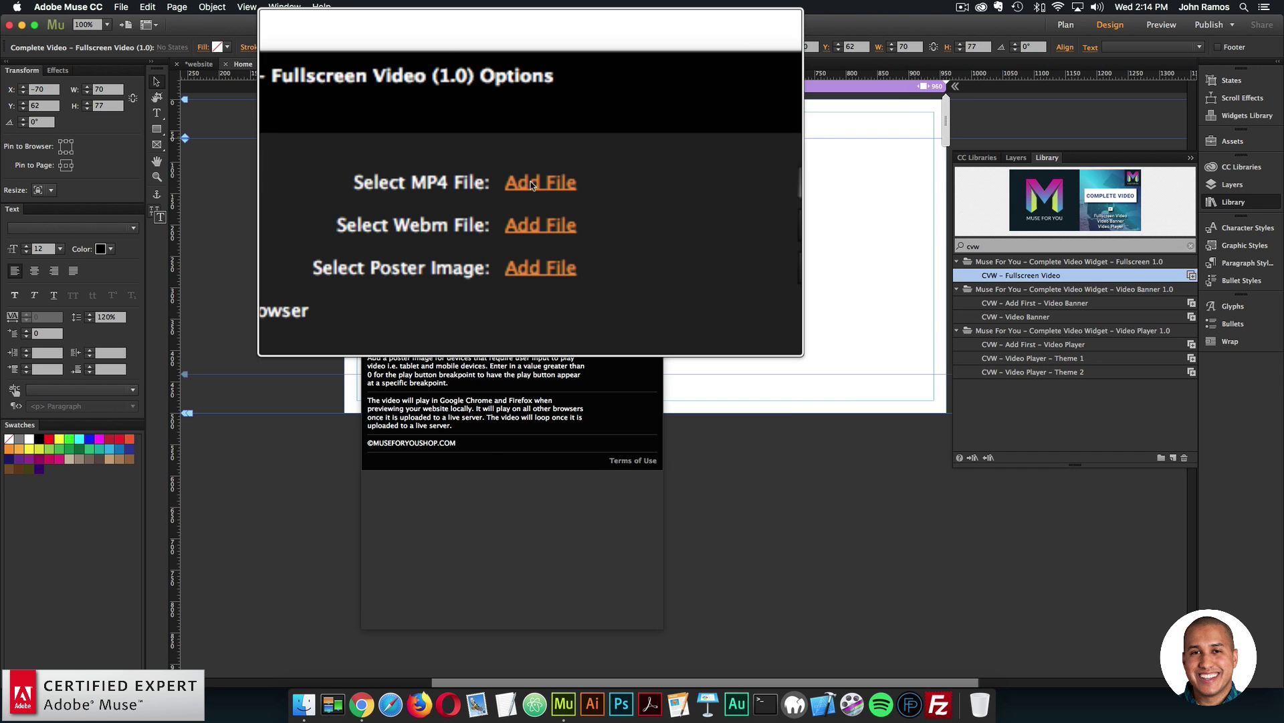
click(537, 185)
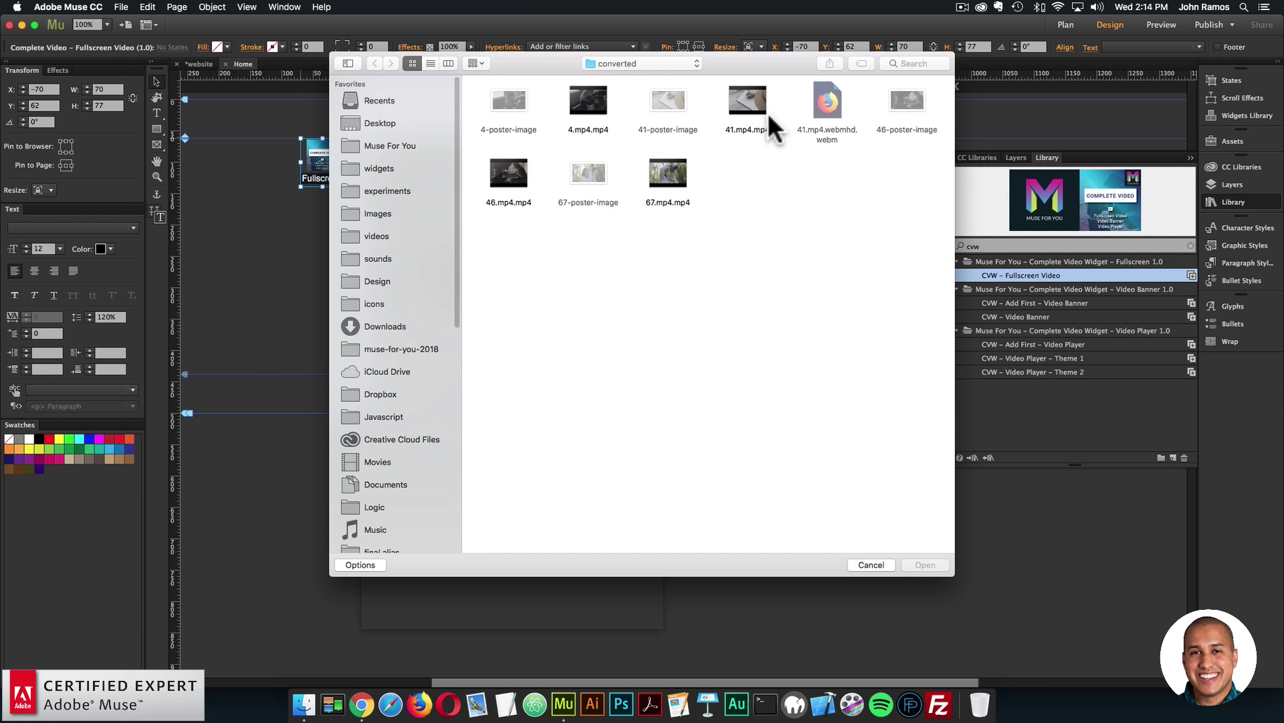
double_click(760, 105)
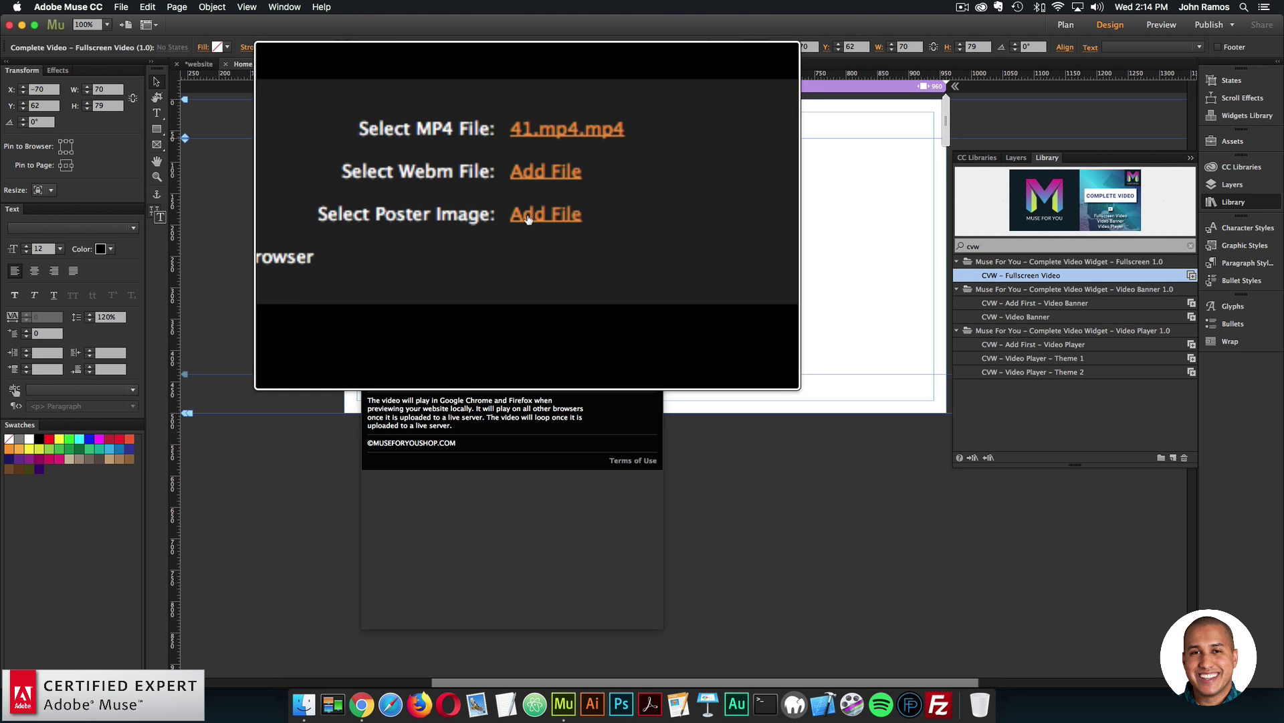
click(533, 219)
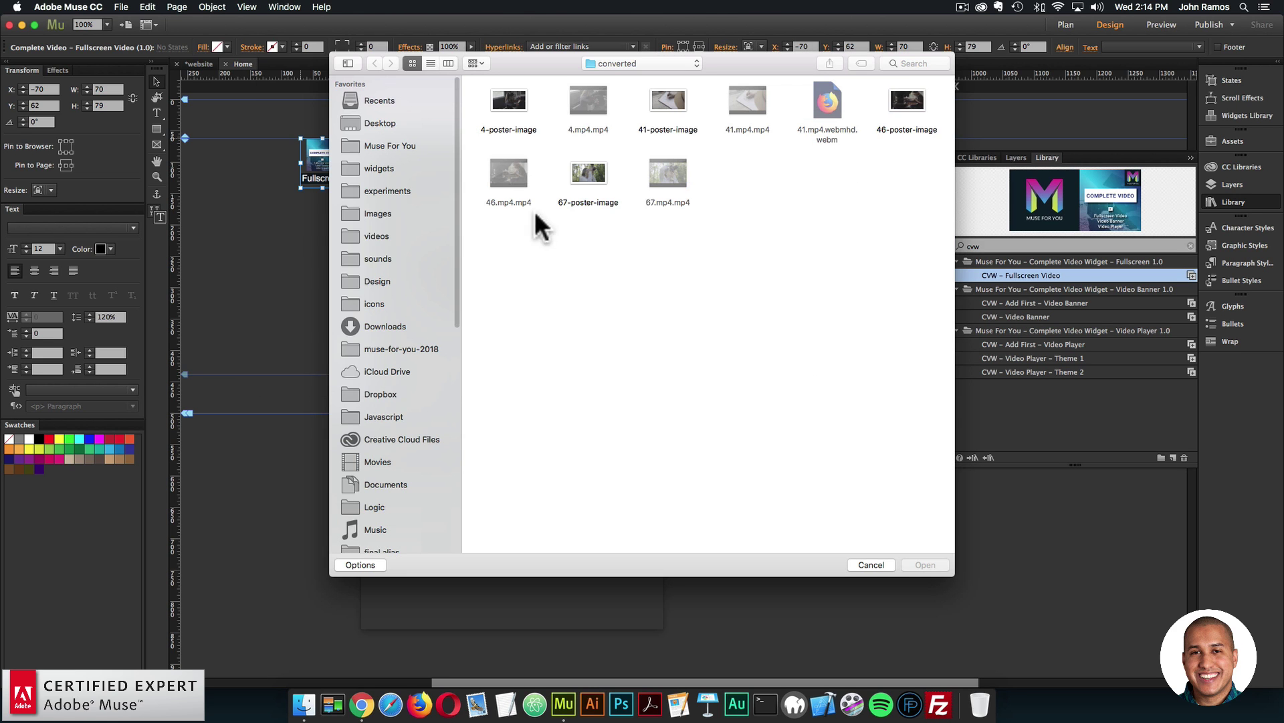
double_click(675, 97)
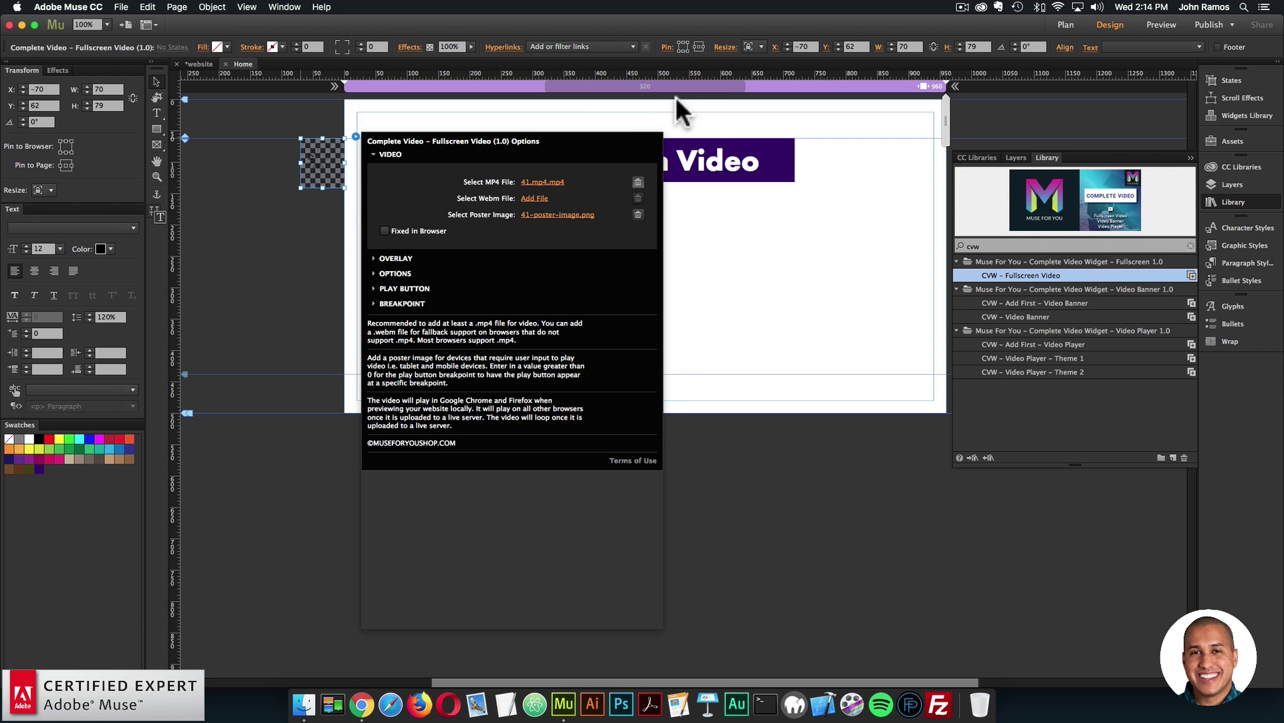
click(310, 251)
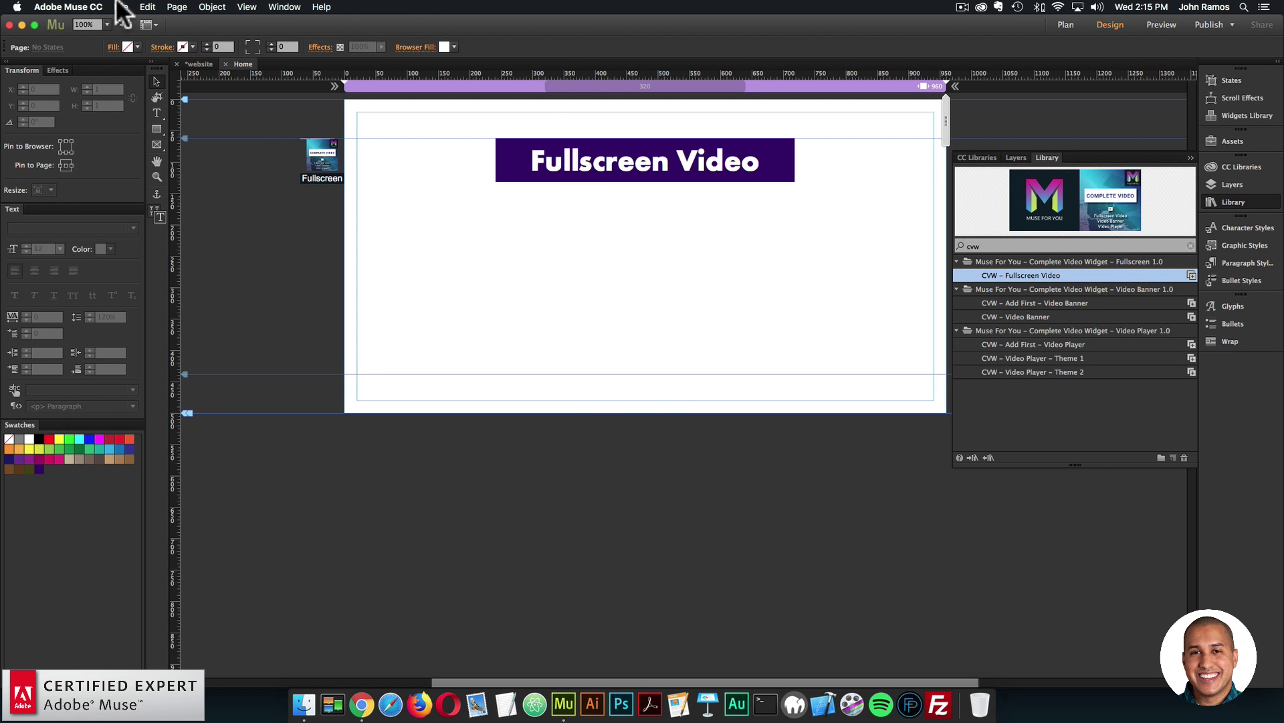
Preview the page in the browser and examine the video and heading placement through the whole page.
click(120, 7)
mouse_move(167, 44)
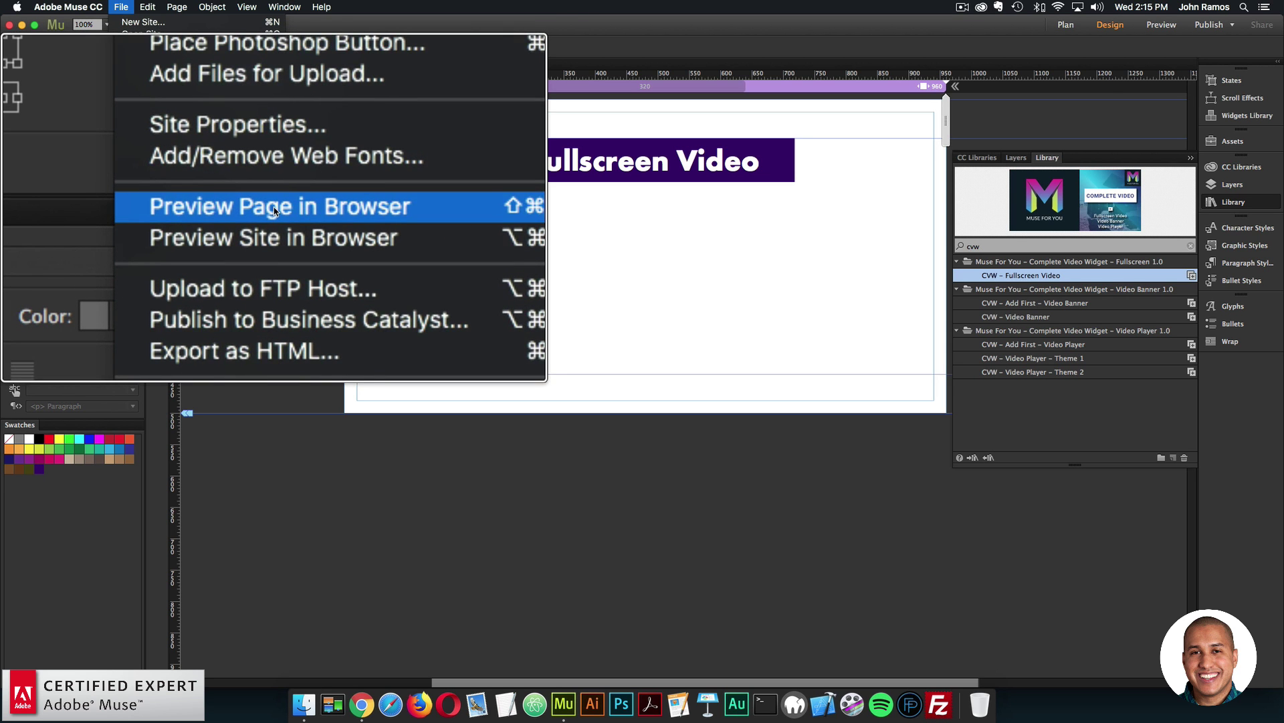
click(167, 204)
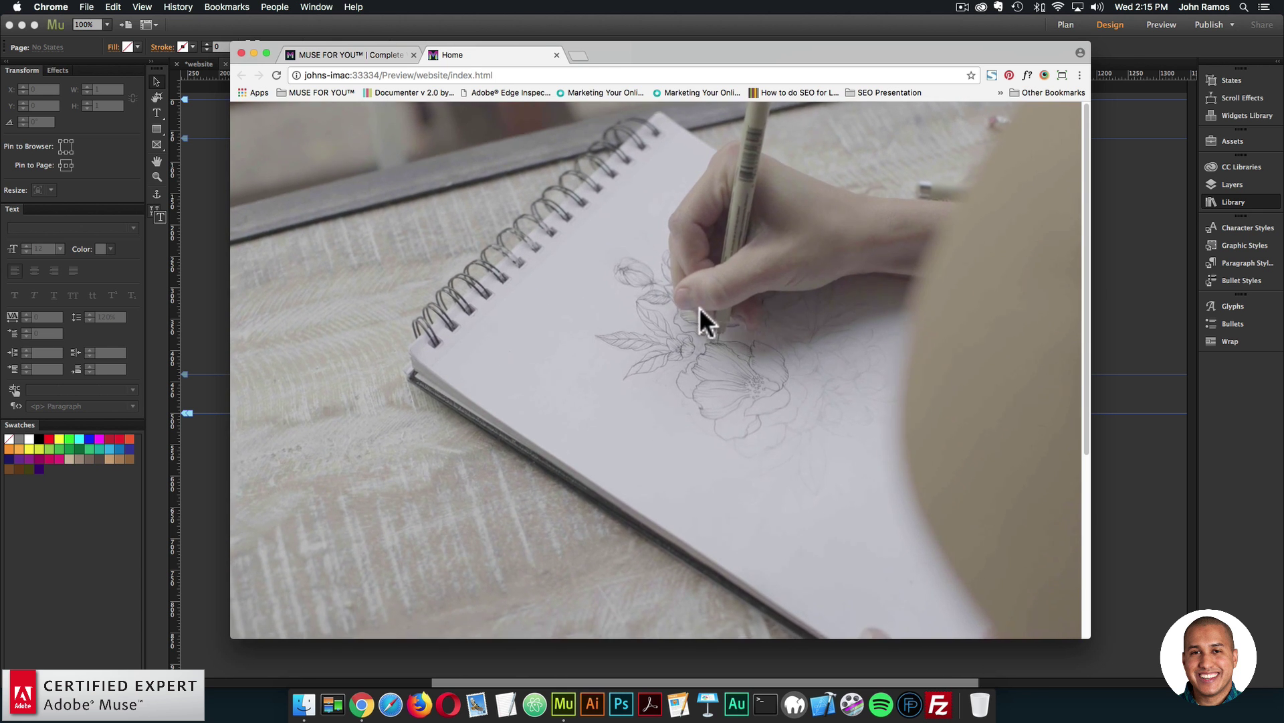
scroll(699, 307, down, 5)
scroll(700, 305, up, 3)
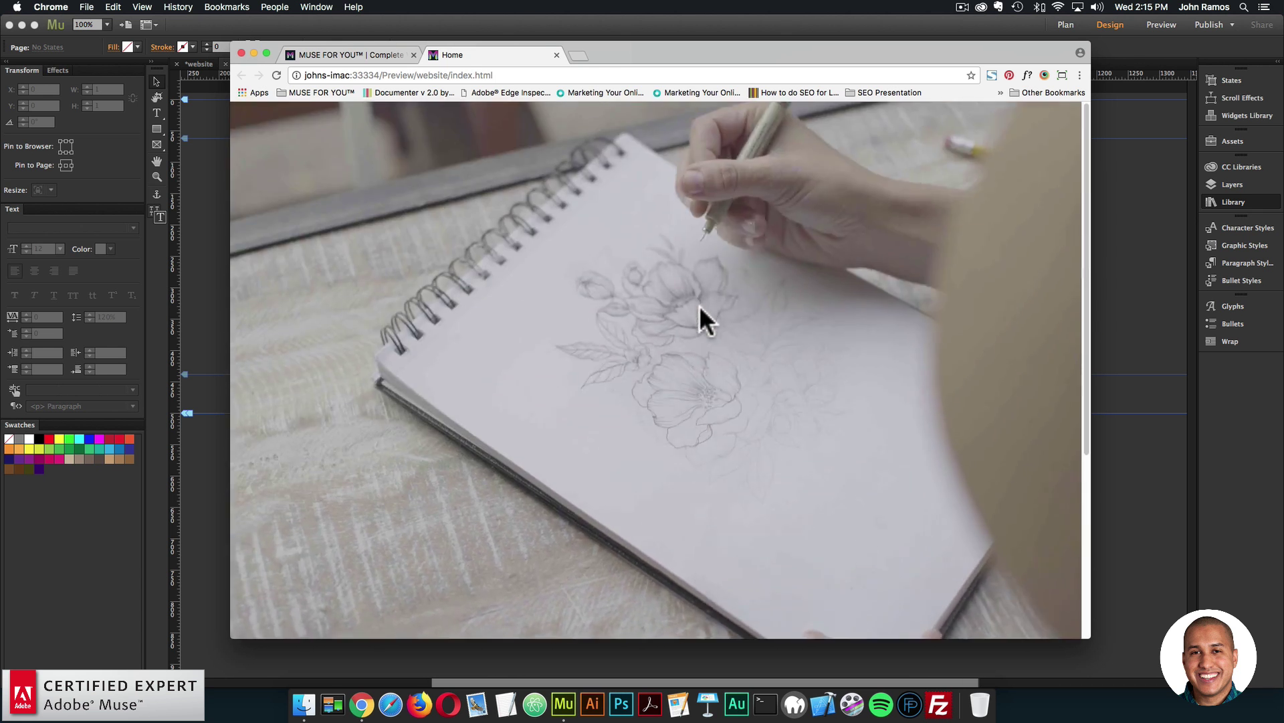
scroll(709, 317, down, 6)
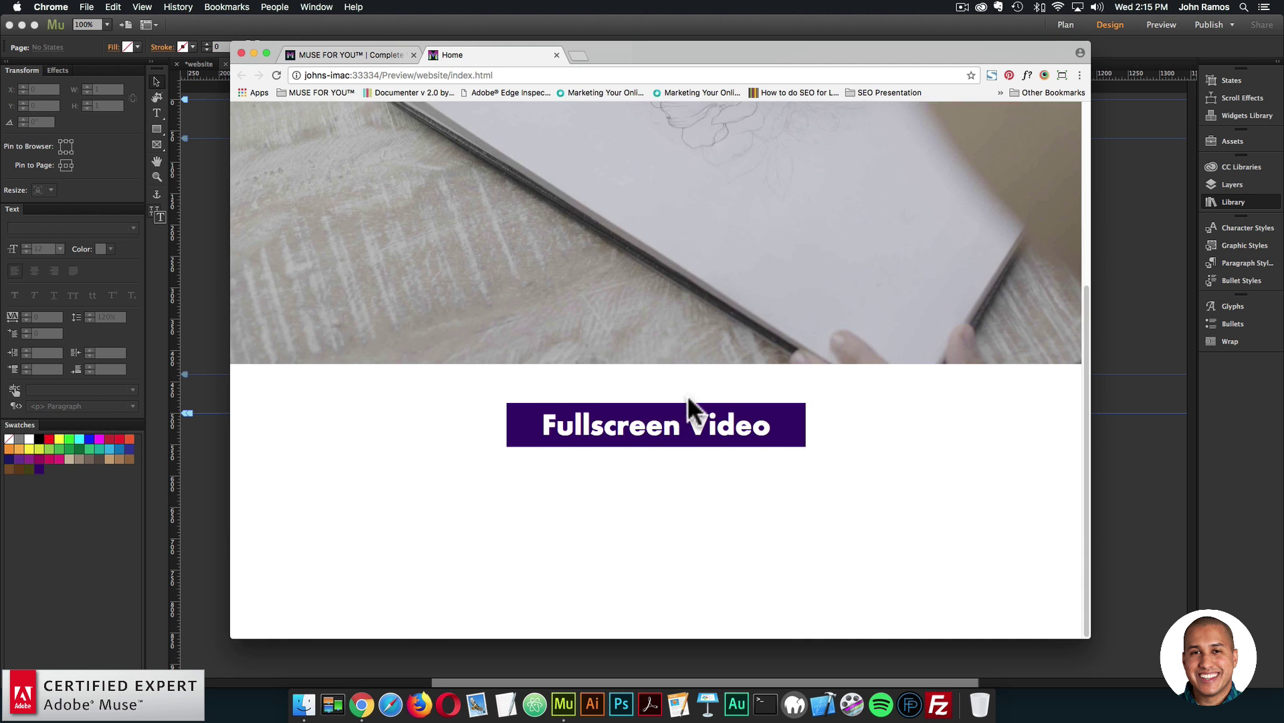
scroll(688, 401, up, 5)
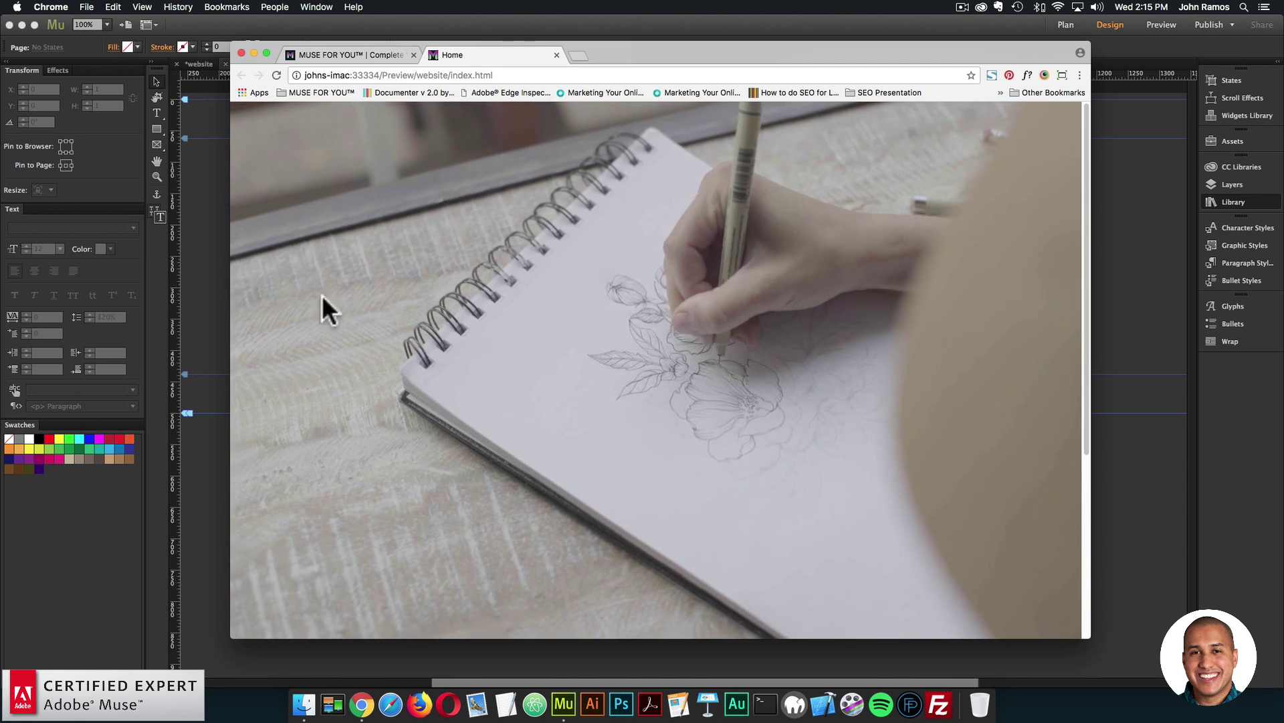
Back in Adobe Muse, enable Fixed in Browser for the fullscreen video widget and preview the page in the browser.
click(217, 235)
click(324, 161)
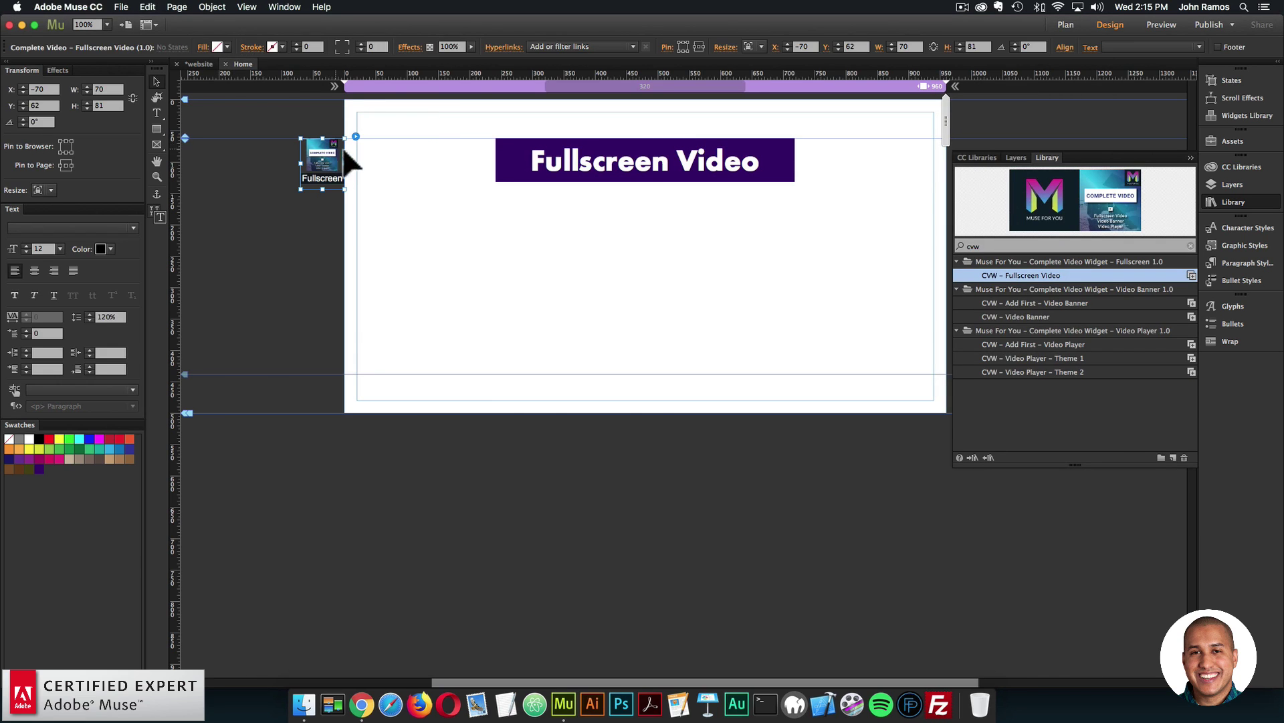
click(356, 136)
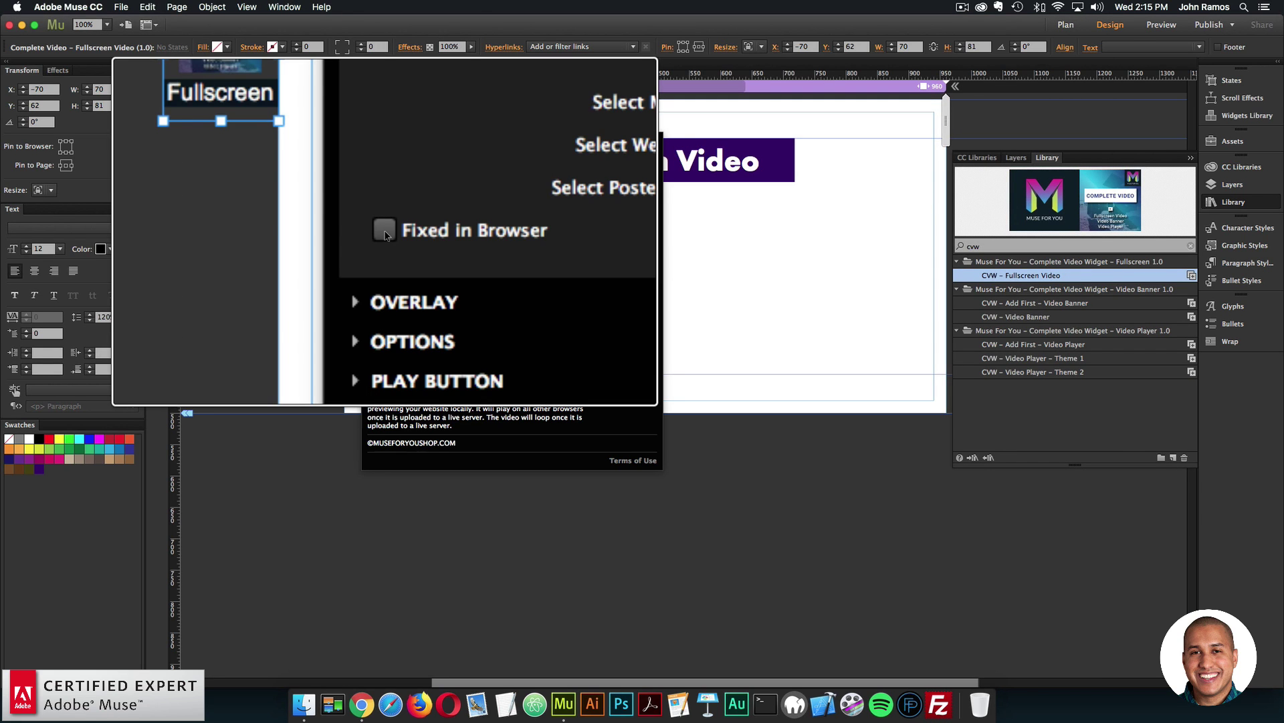
click(384, 231)
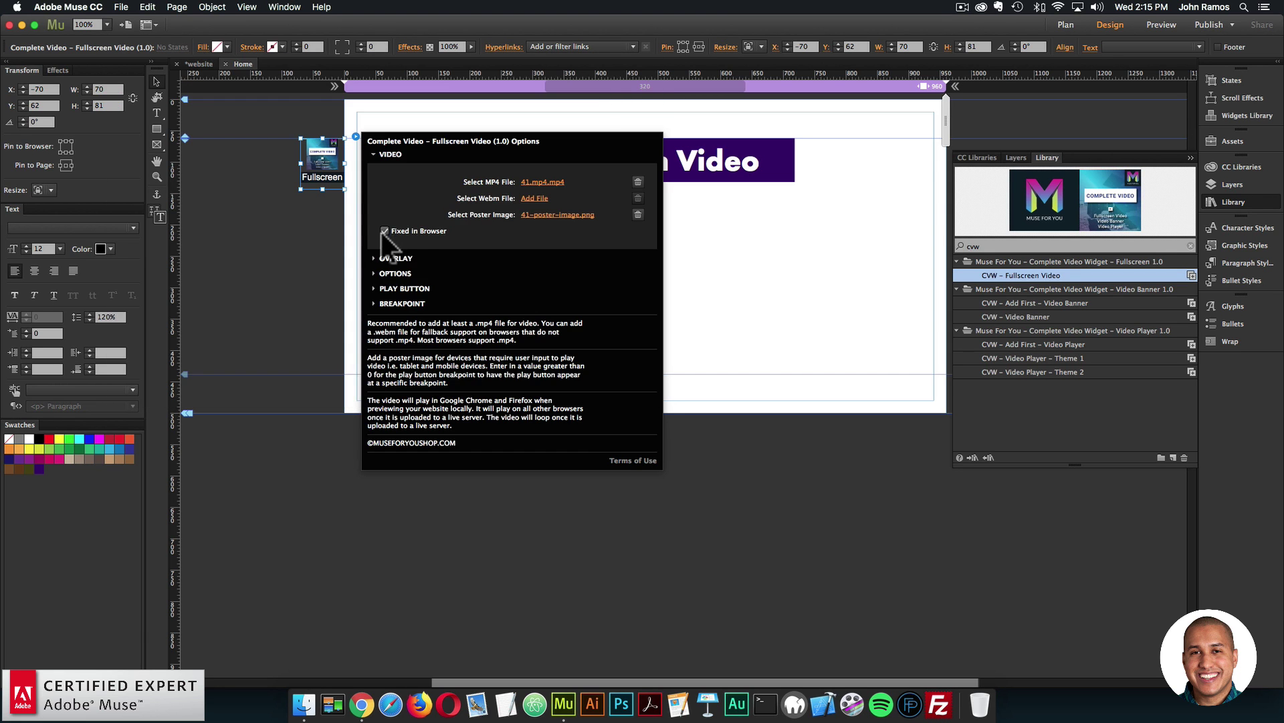
click(263, 235)
click(121, 7)
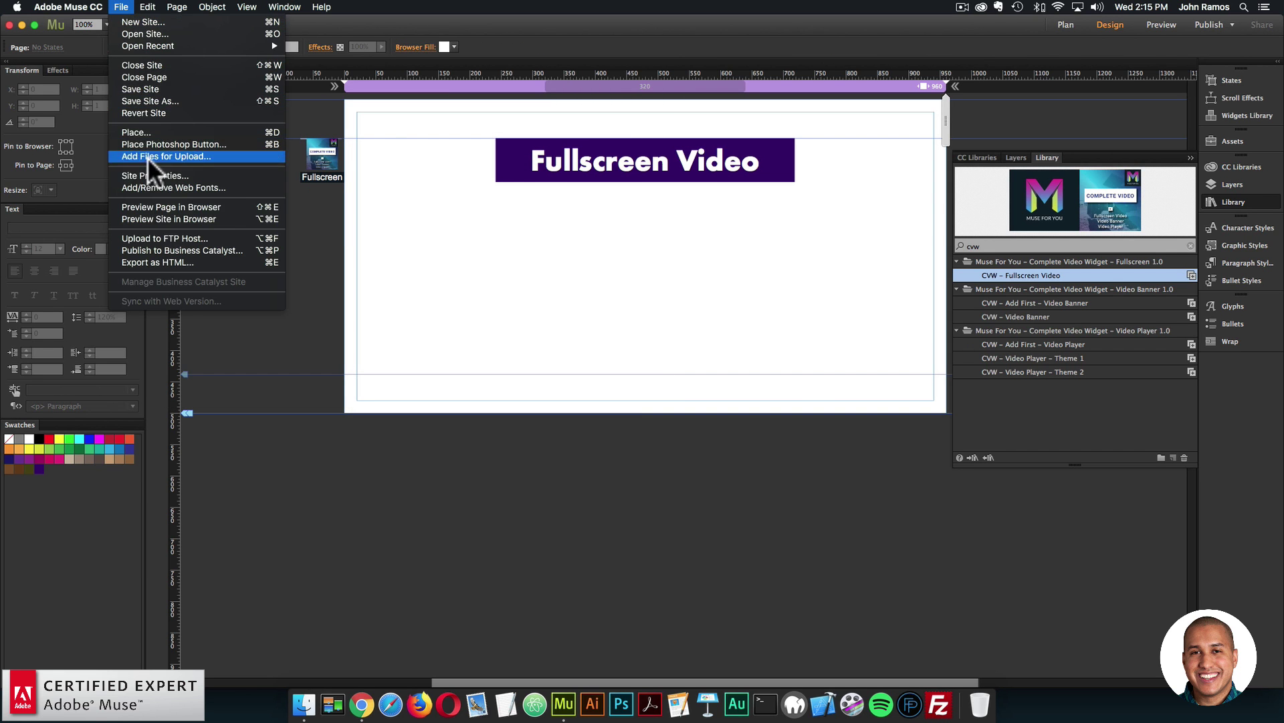
click(154, 202)
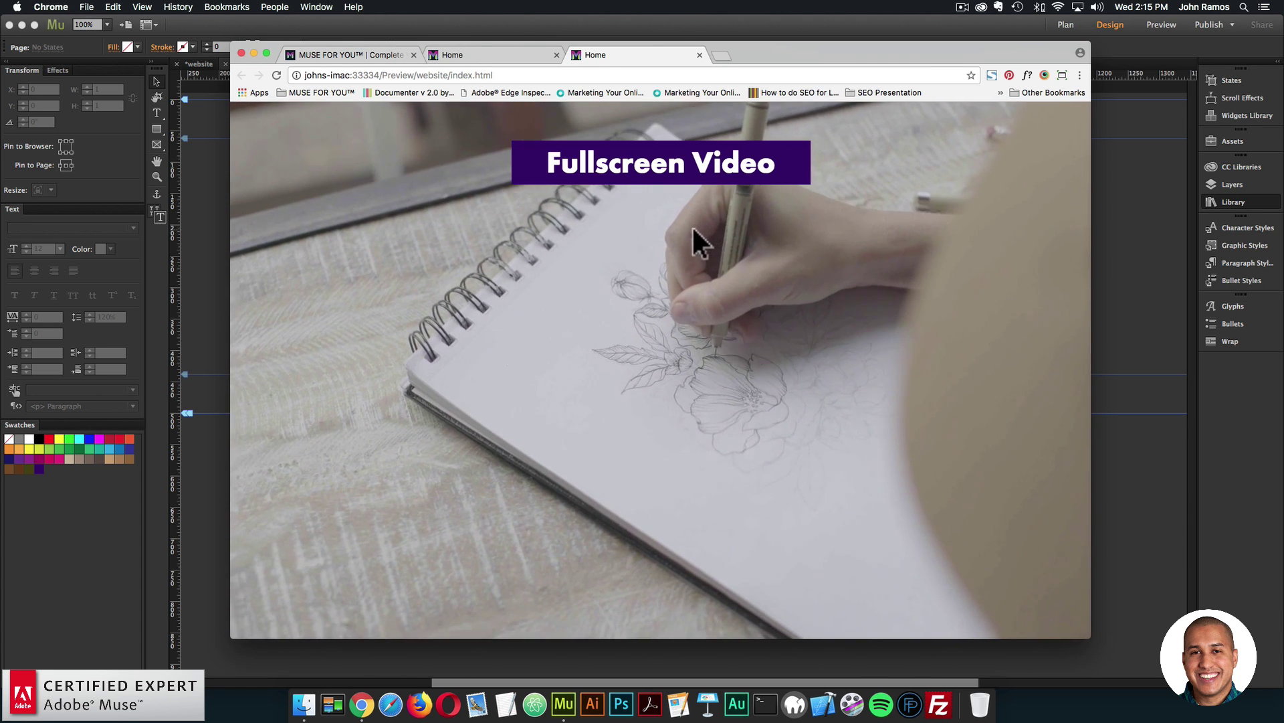
Back in Adobe Muse, extend the page's bottom to more than three times its current height and preview the page in the browser.
click(202, 319)
key(super+minus)
key(super+minus)
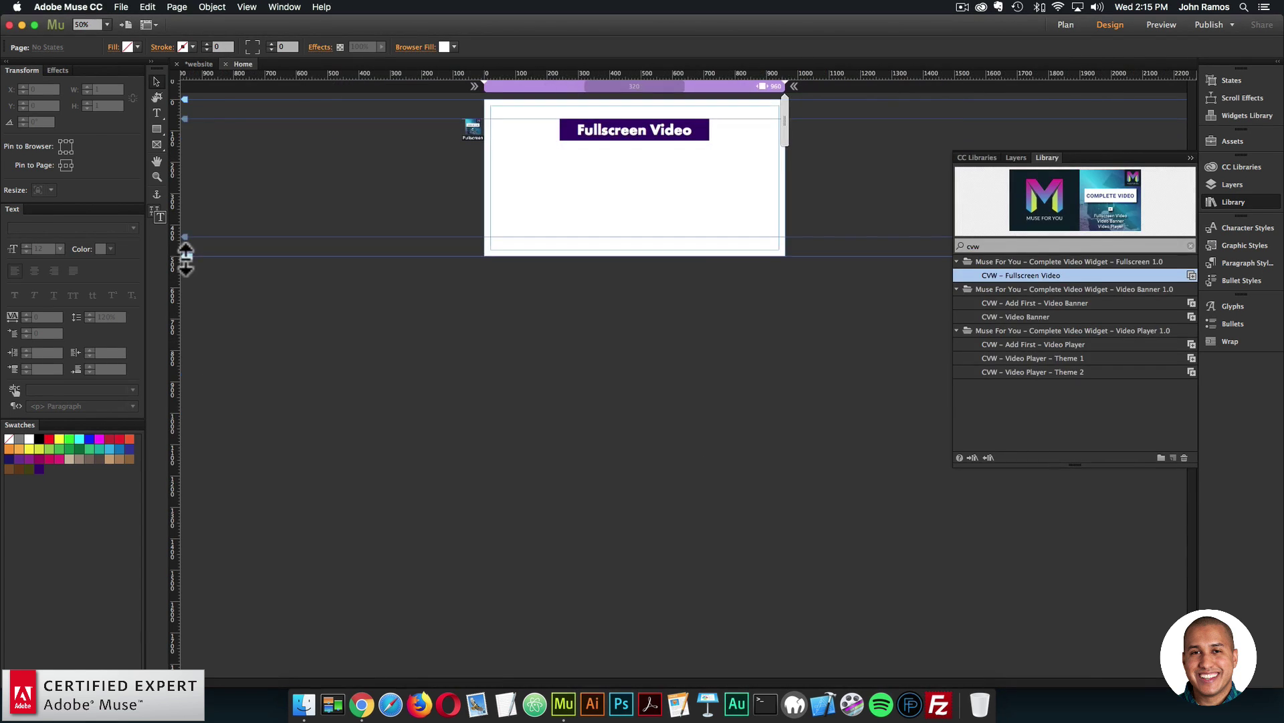
drag(184, 255, 161, 621)
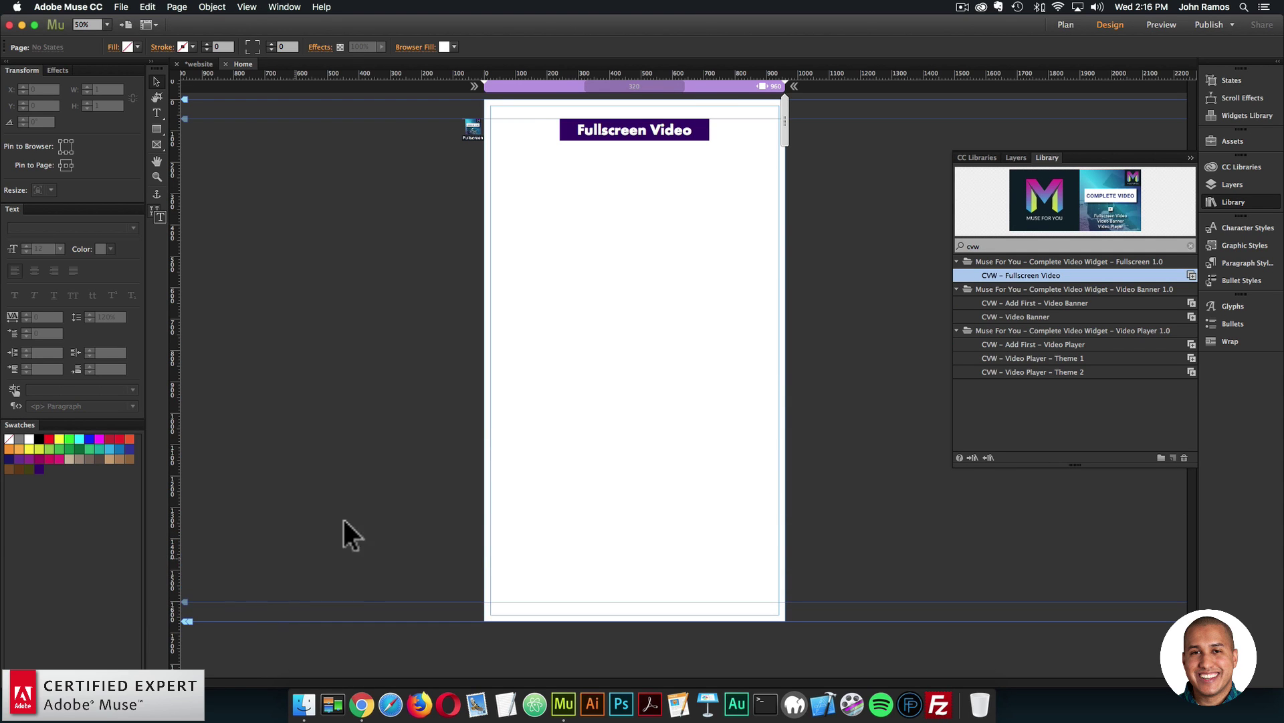
click(121, 7)
click(158, 206)
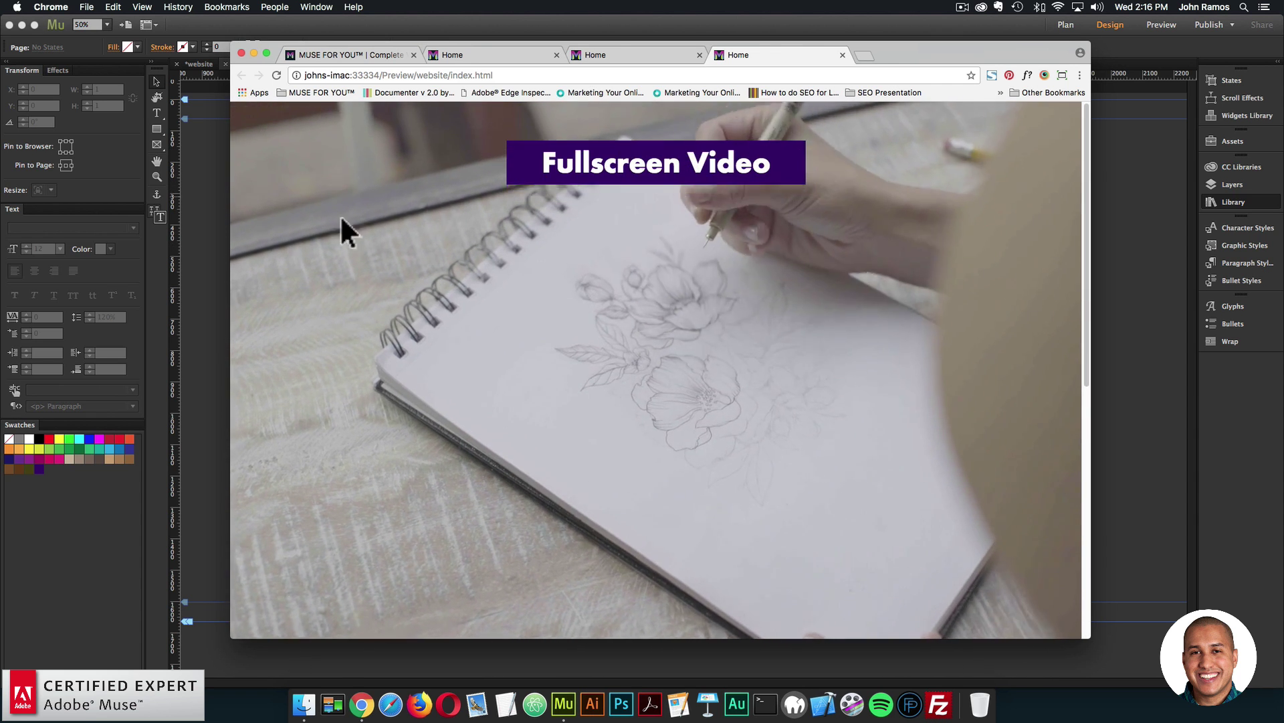
Back in Adobe Muse, disable Fixed in Browser for the fullscreen video widget.
click(208, 242)
drag(478, 131, 479, 132)
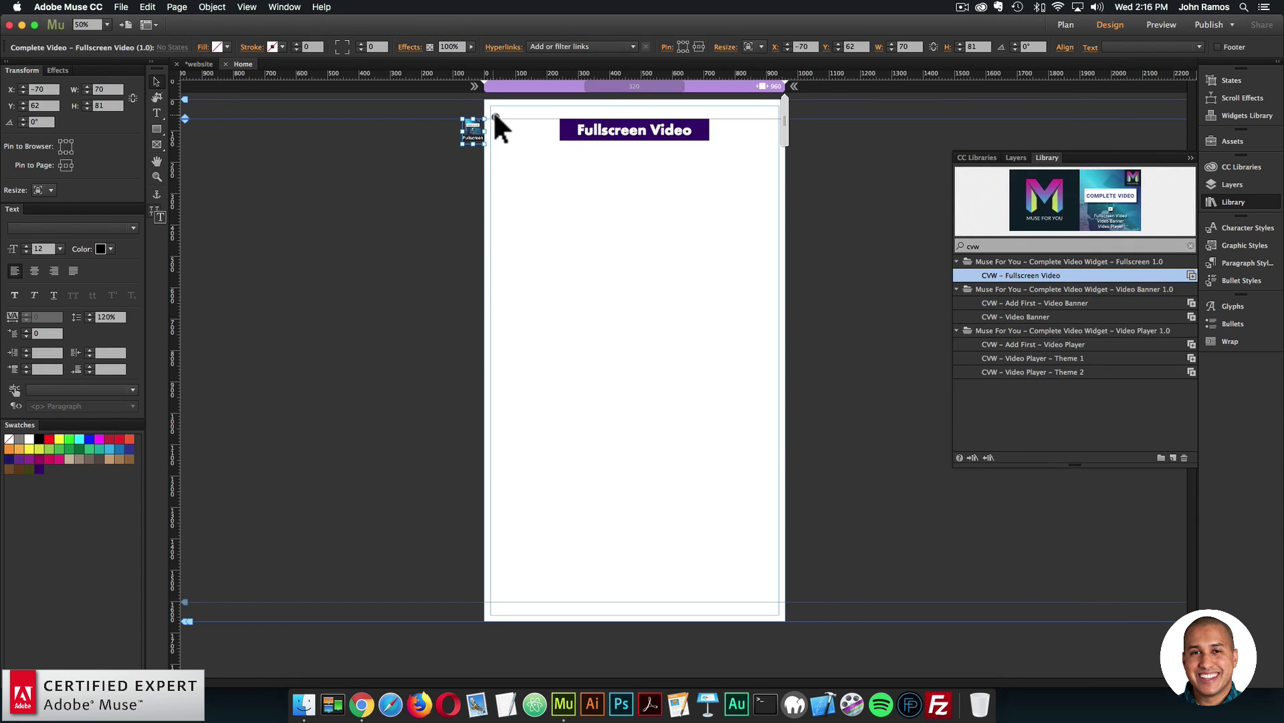
click(489, 121)
click(524, 210)
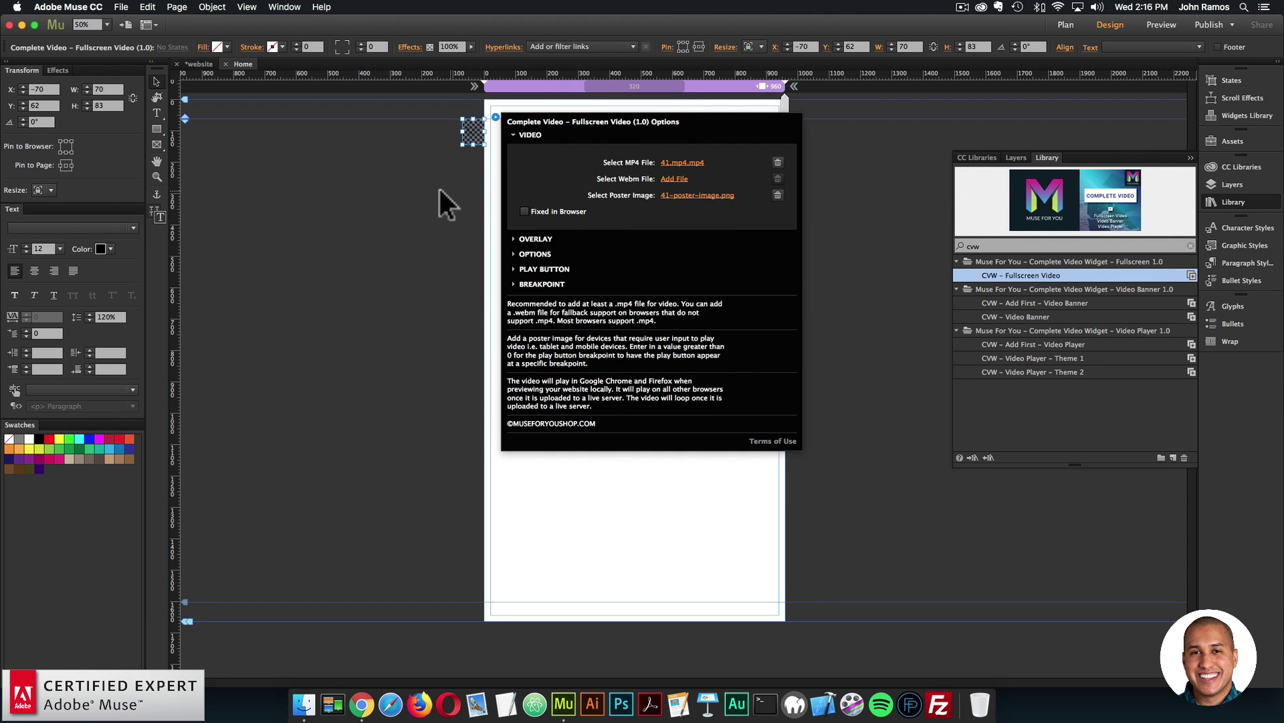
click(437, 187)
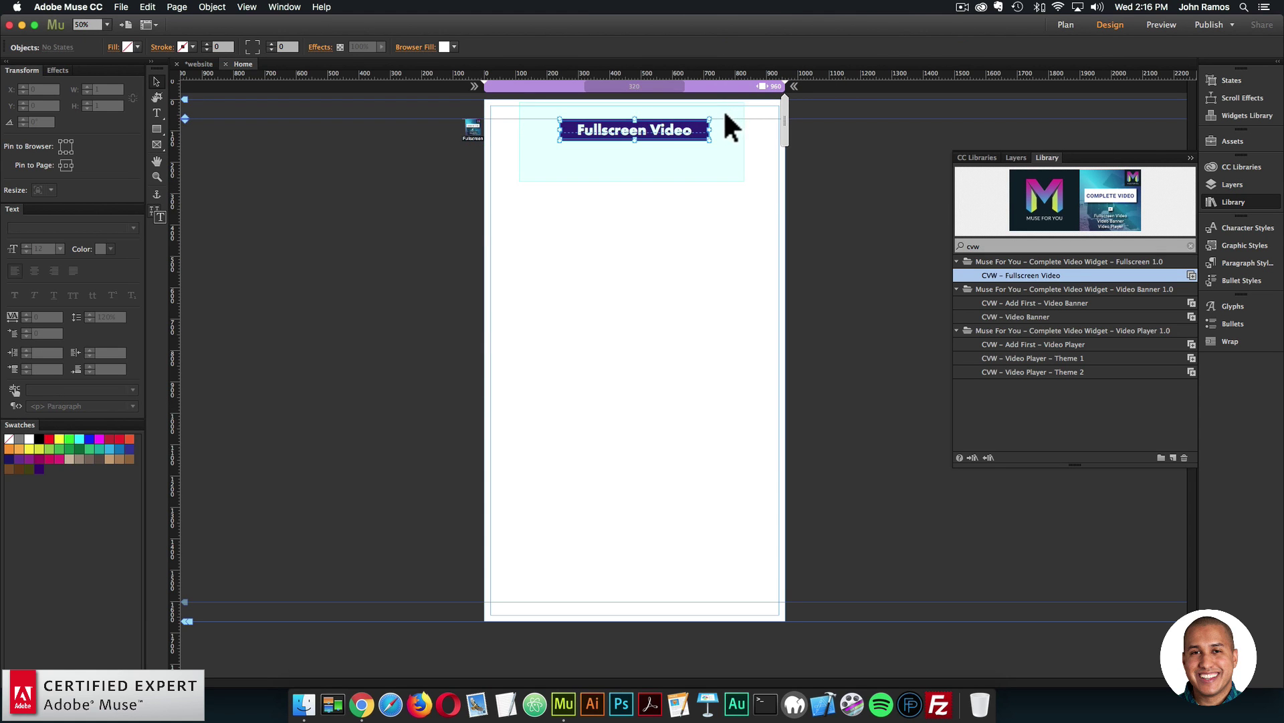
Preview the page in the browser again and examine how the Fullscreen Video heading and the video behave while scrolling.
click(693, 157)
key(super+equal)
key(super+equal)
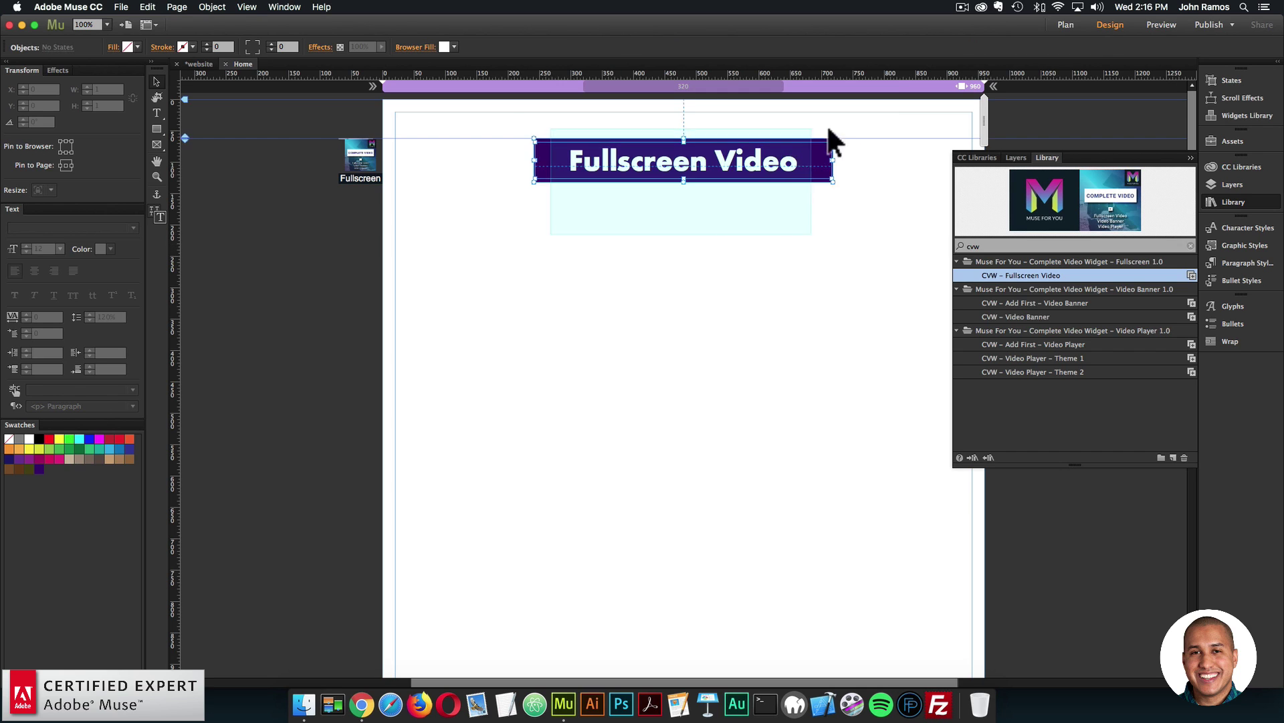
click(515, 229)
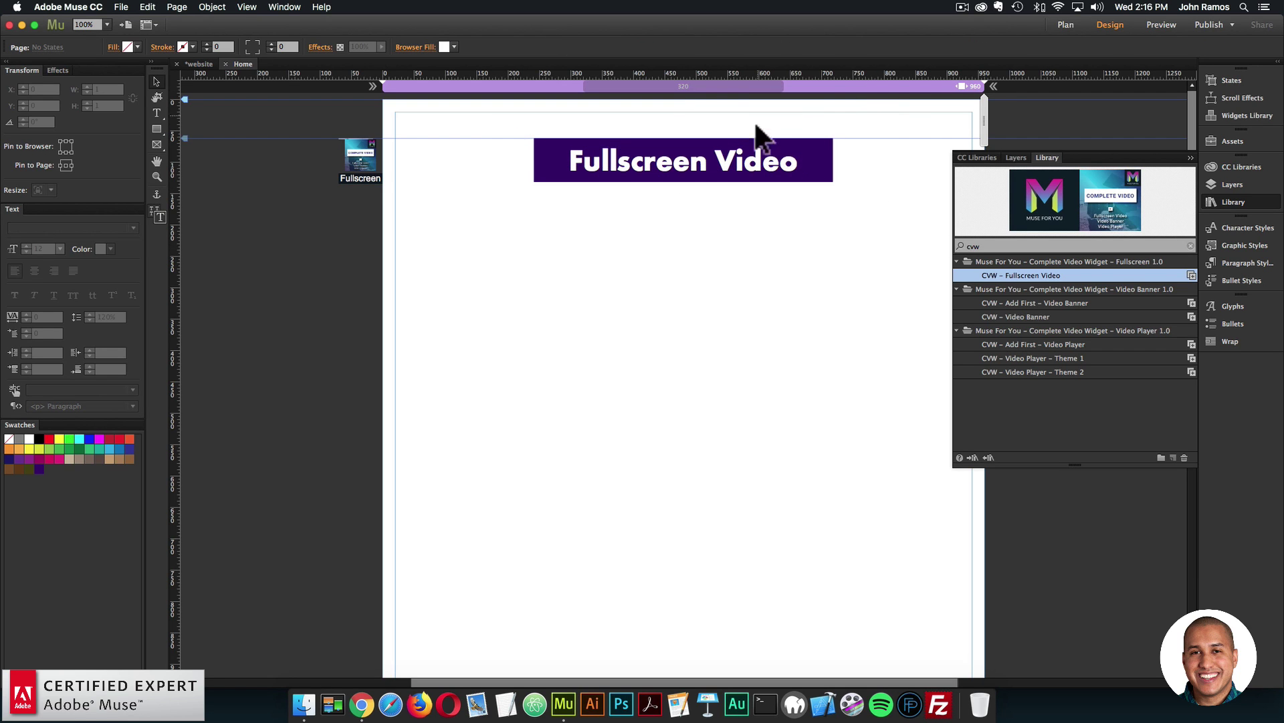
click(121, 6)
click(161, 208)
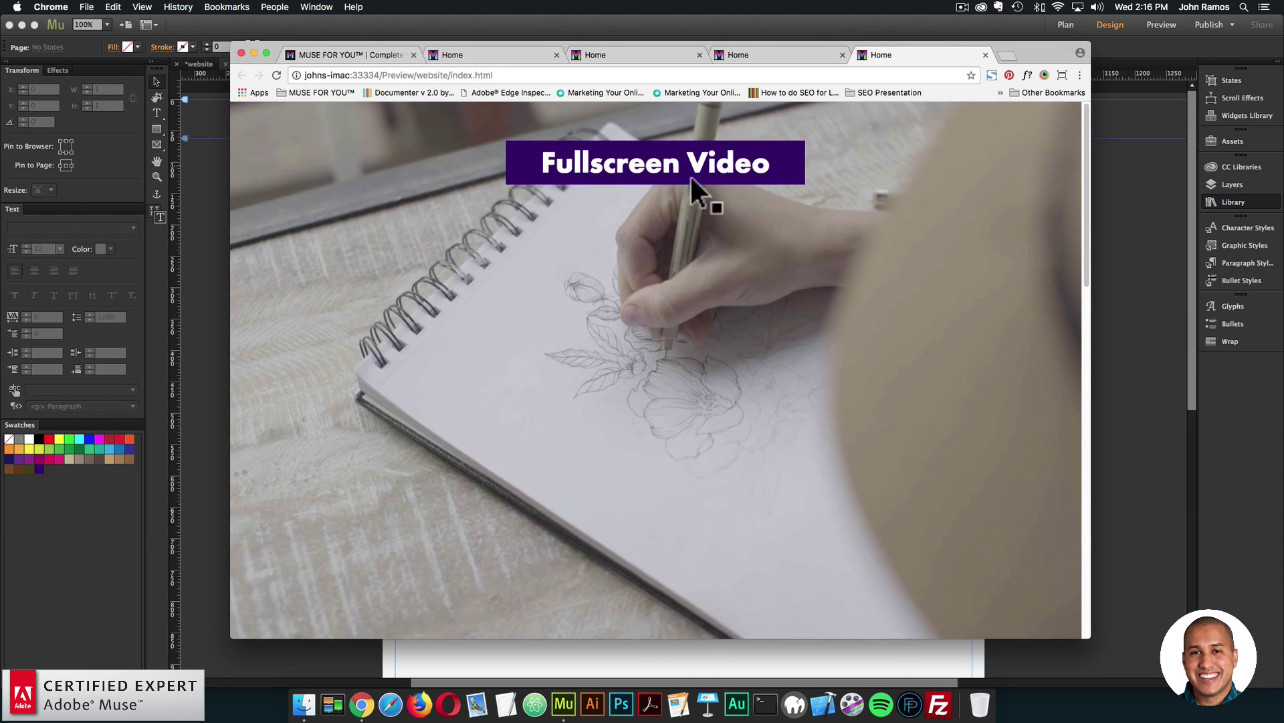
scroll(698, 201, down, 5)
scroll(691, 255, up, 5)
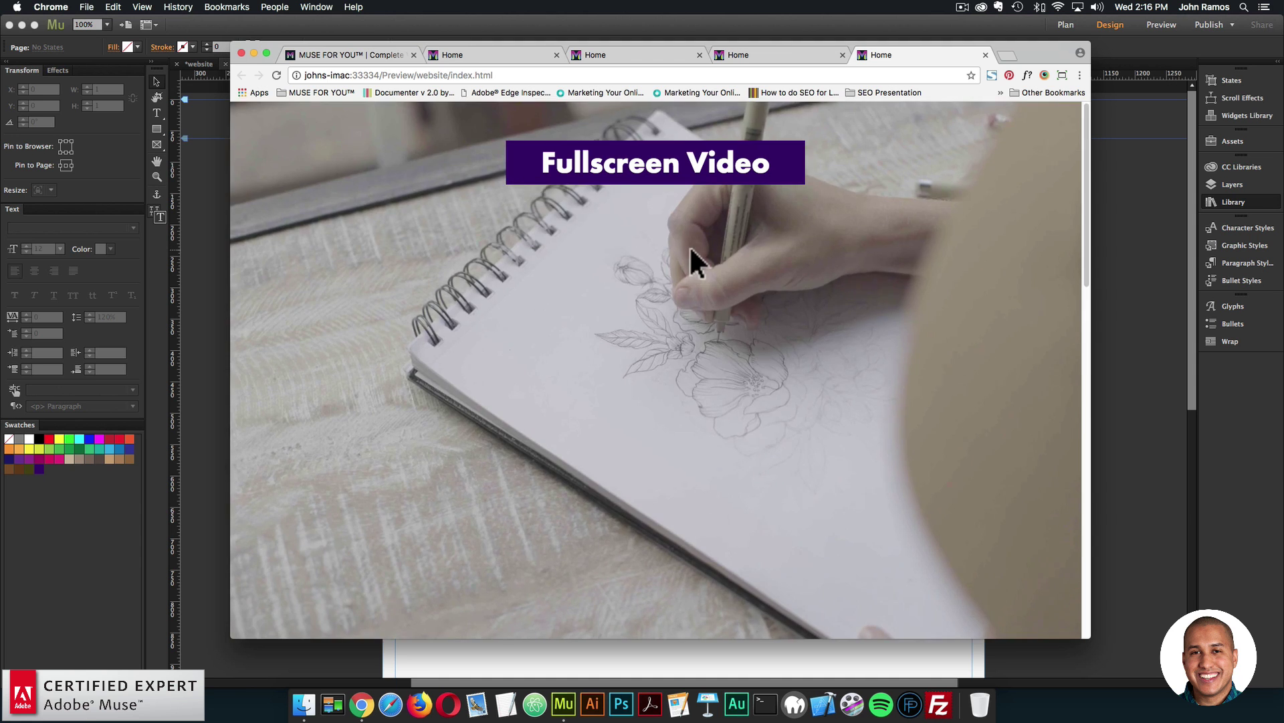
Back in Adobe Muse, enable Fixed in Browser again for the fullscreen video widget.
scroll(691, 254, down, 5)
scroll(691, 255, up, 5)
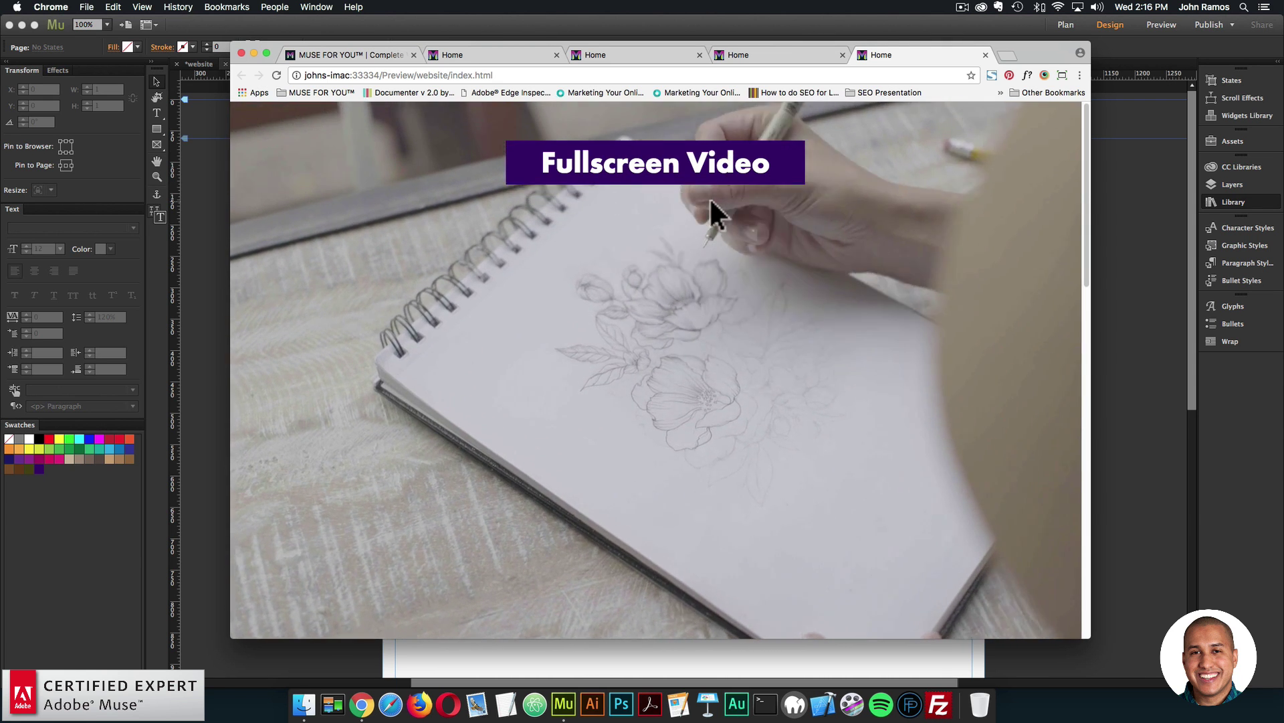
click(203, 263)
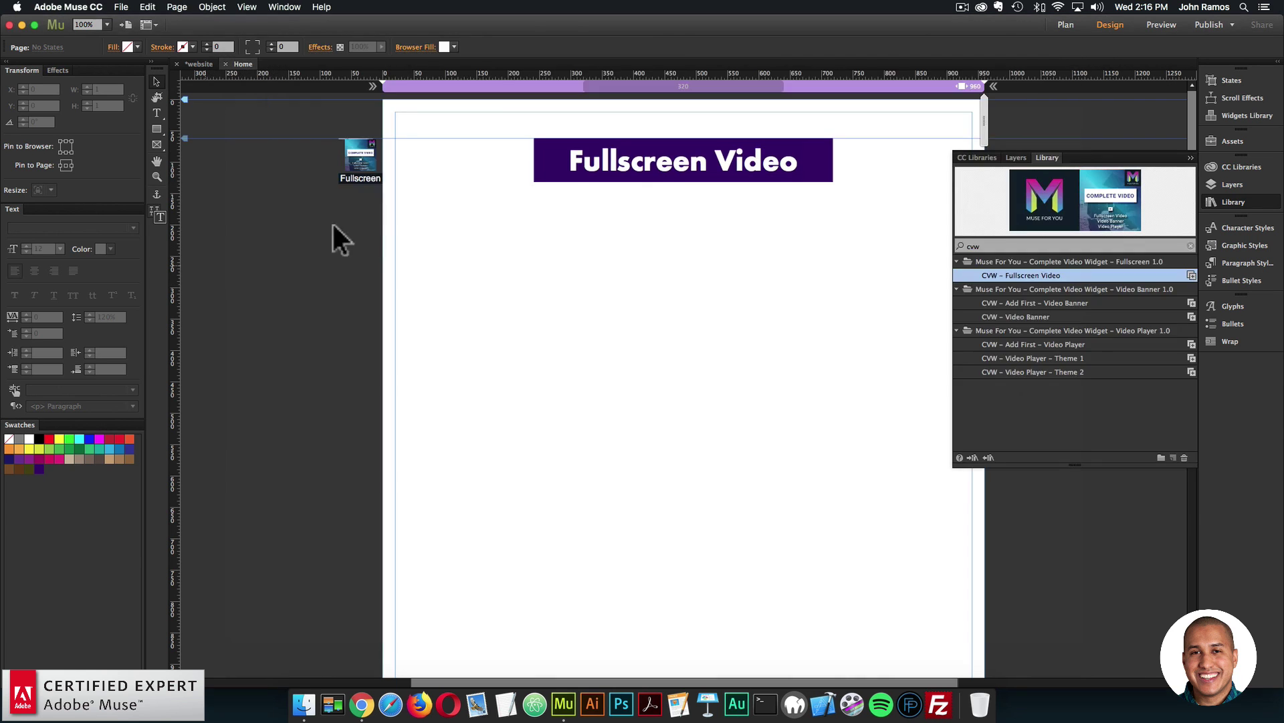
click(372, 167)
click(394, 133)
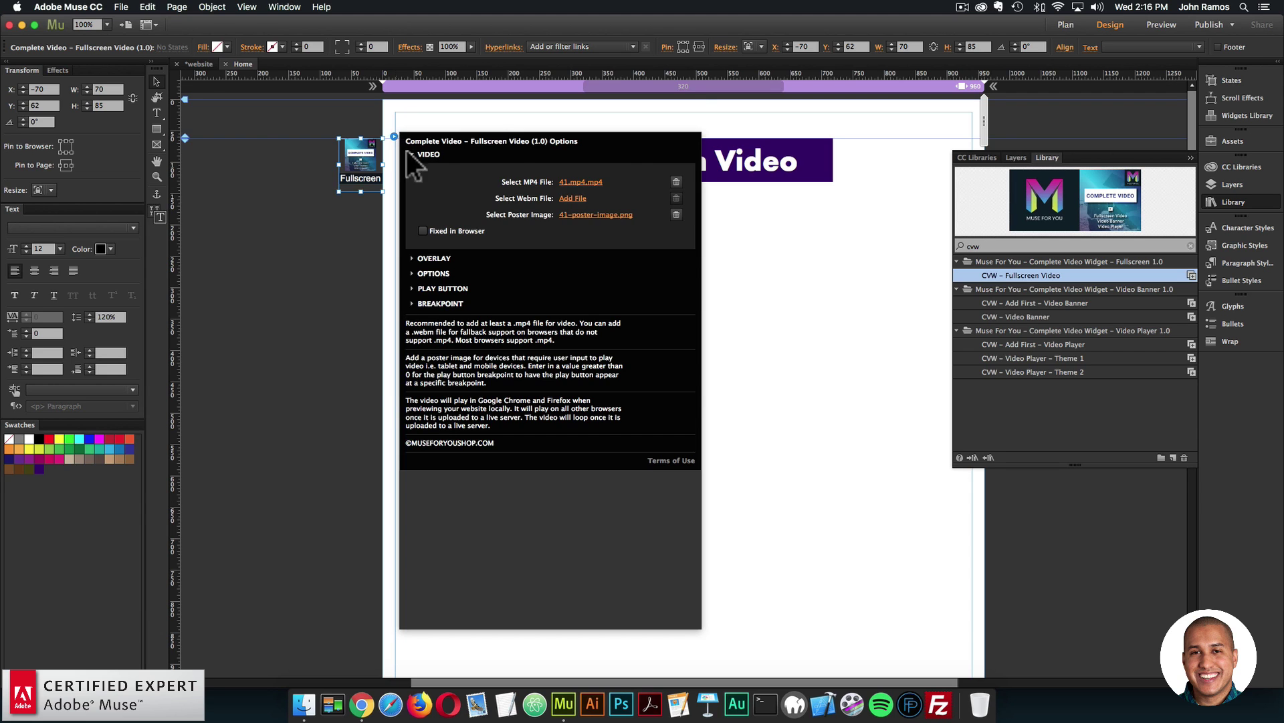
click(423, 234)
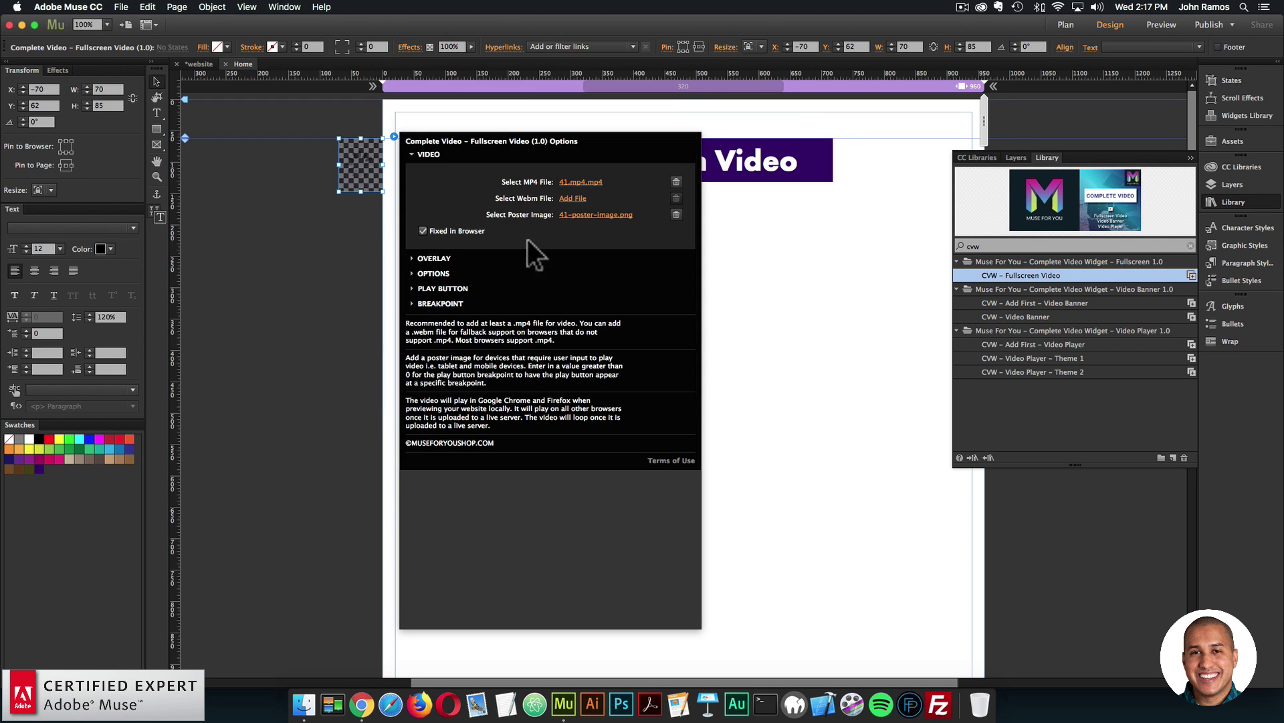
Close the widget's options and preview the page in the browser to check the fixed fullscreen video.
click(860, 287)
drag(863, 292, 602, 100)
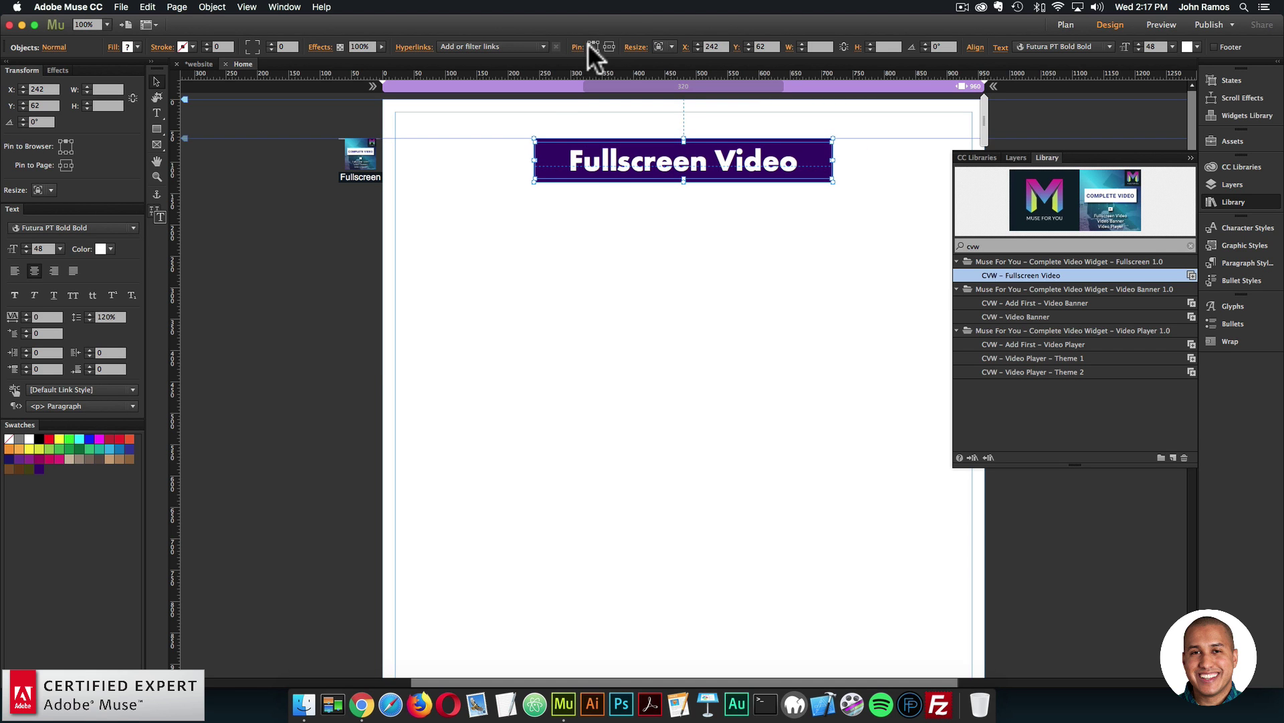
click(467, 183)
click(125, 6)
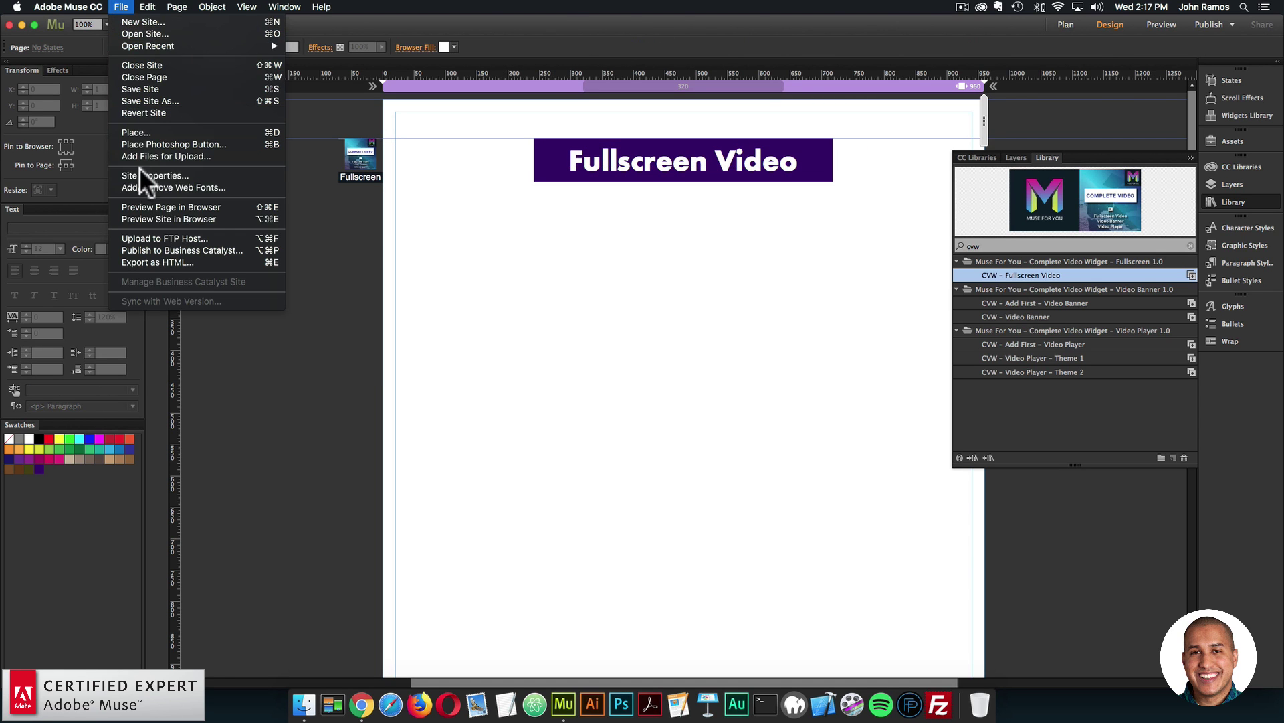
click(146, 207)
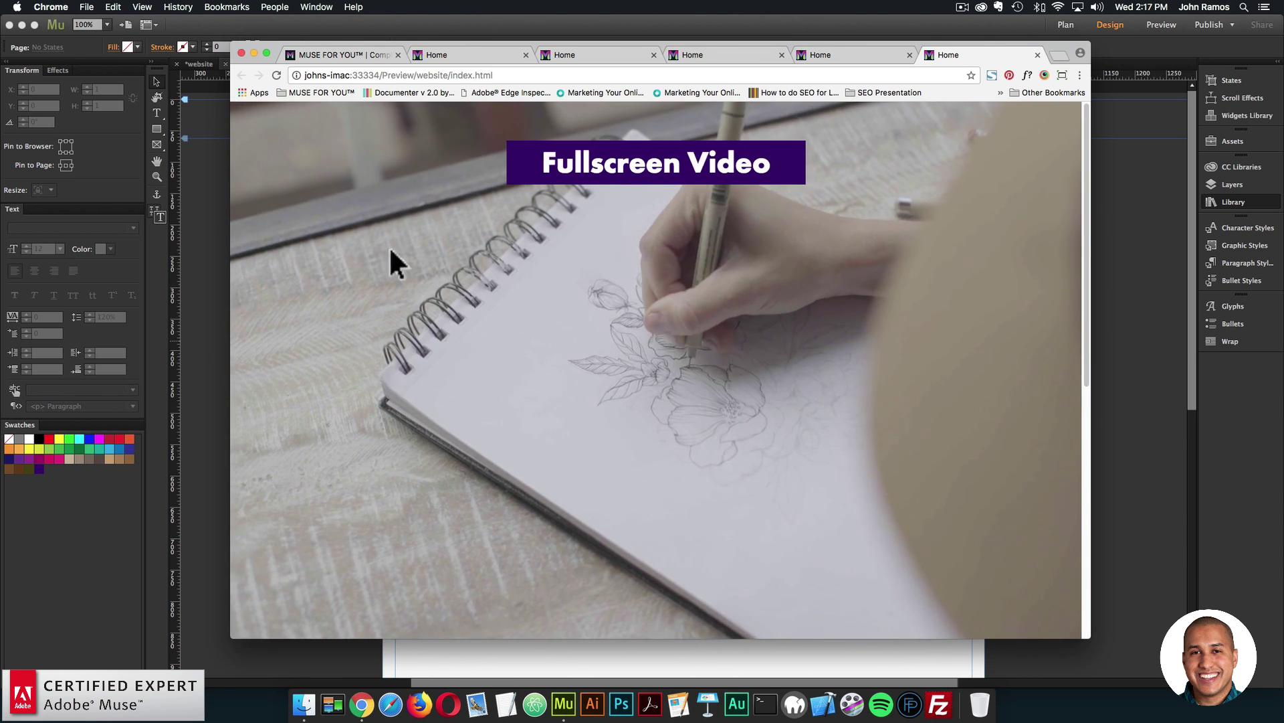
Back in Adobe Muse, enable the color overlay for the fullscreen video widget and preview the page in the browser.
click(212, 227)
click(378, 165)
click(394, 136)
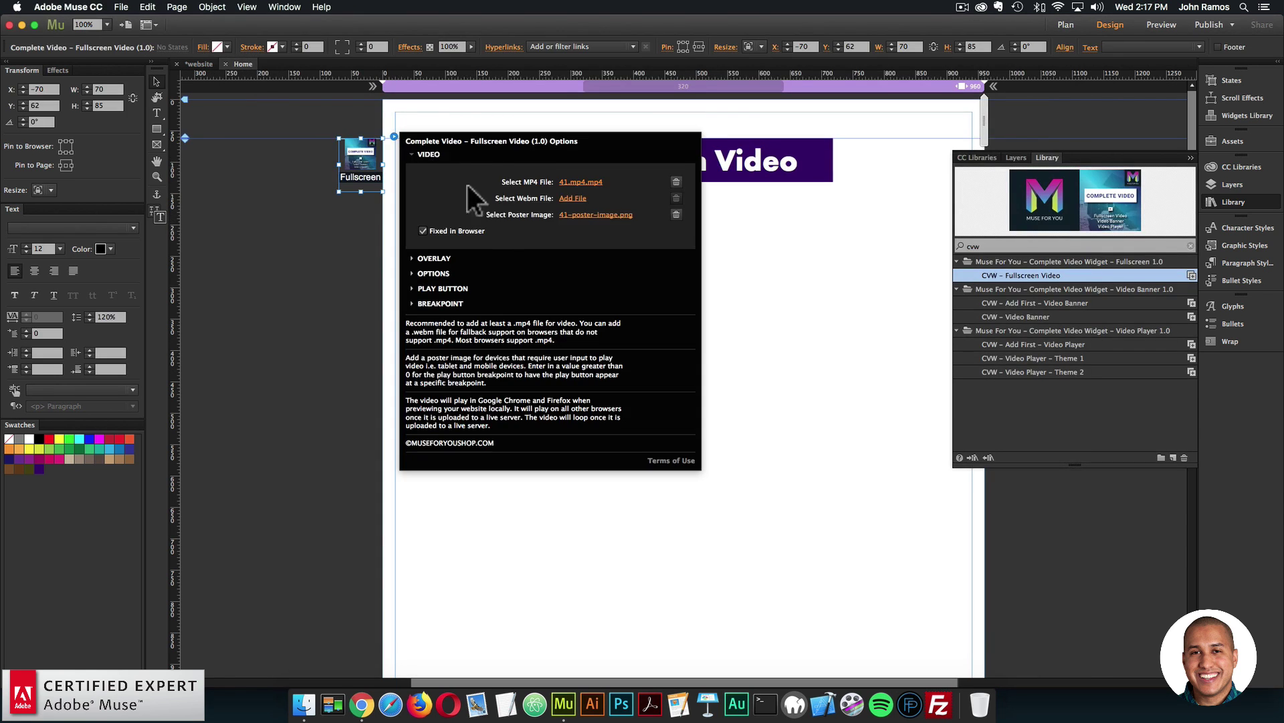
click(432, 259)
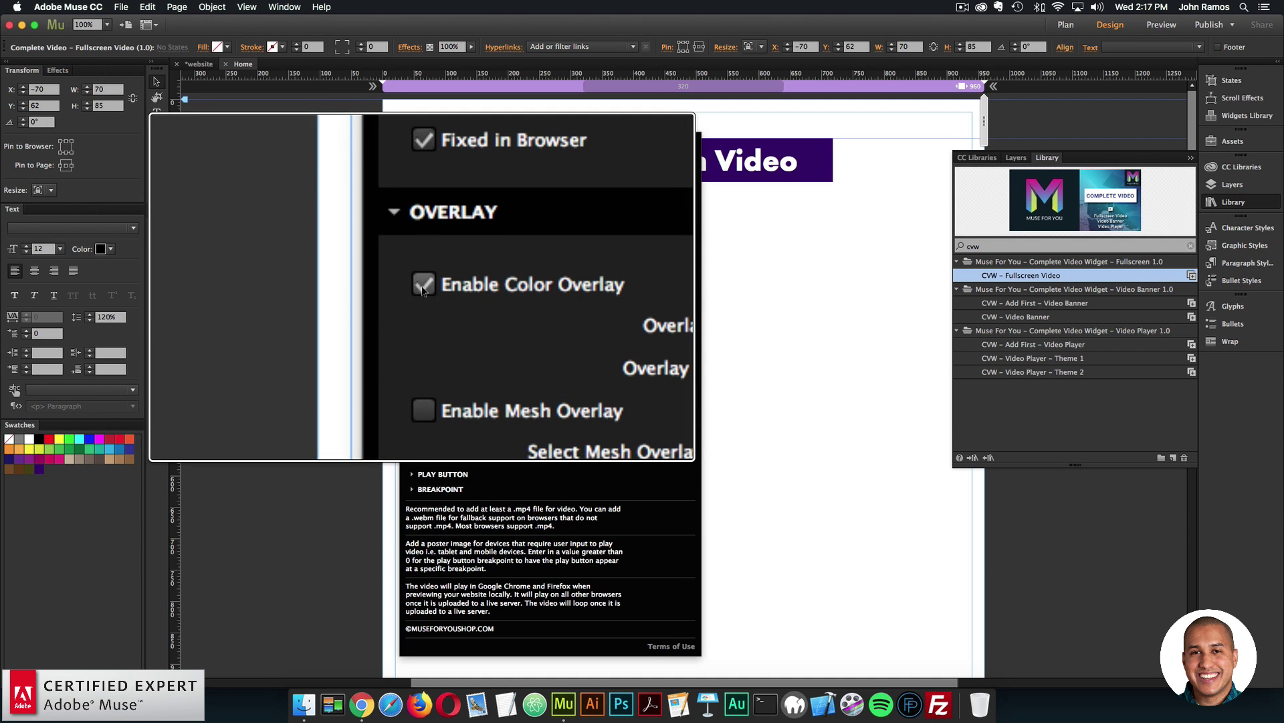
click(347, 258)
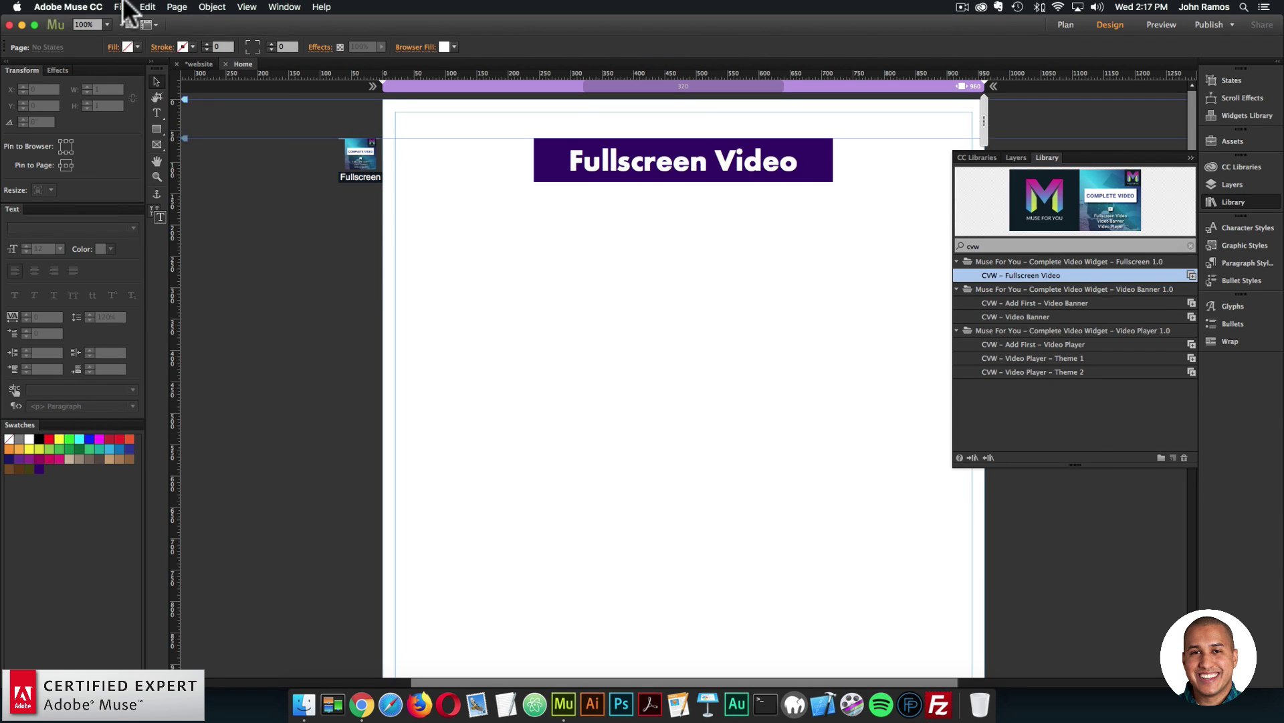
click(121, 7)
click(164, 202)
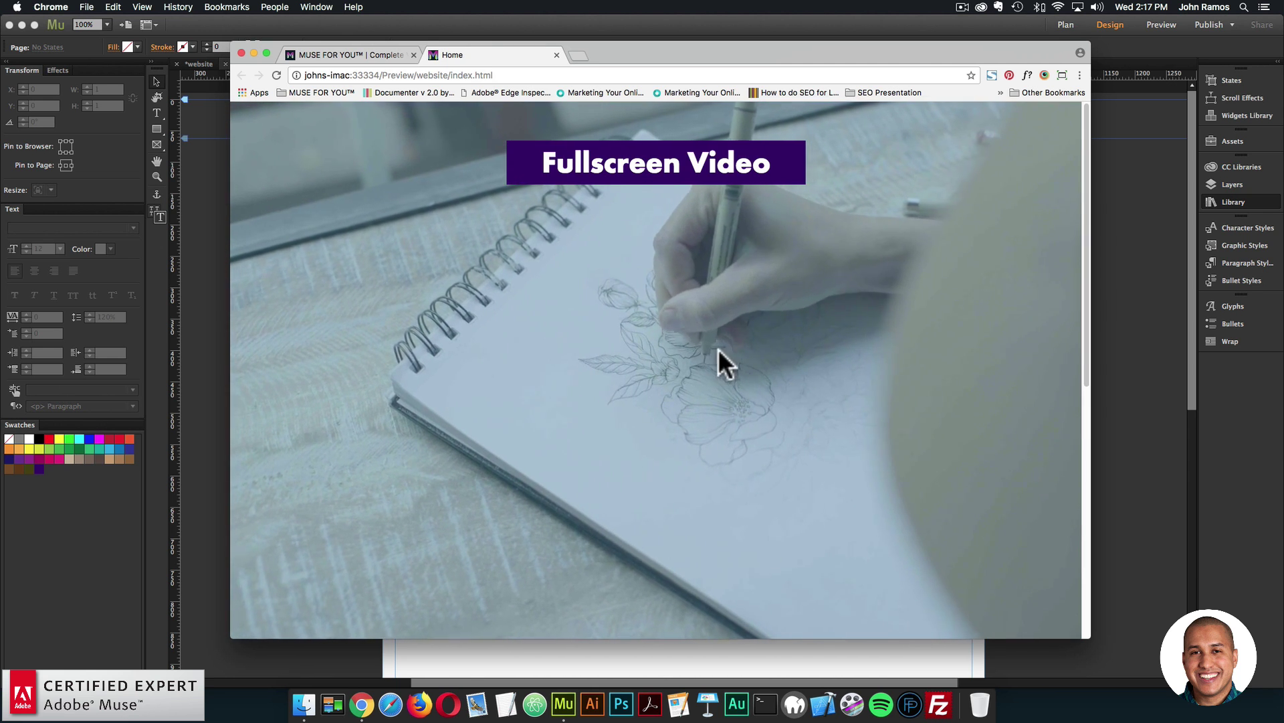
Back in Adobe Muse, set the fullscreen video's overlay opacity to 0.8 and preview the page in the browser.
click(195, 246)
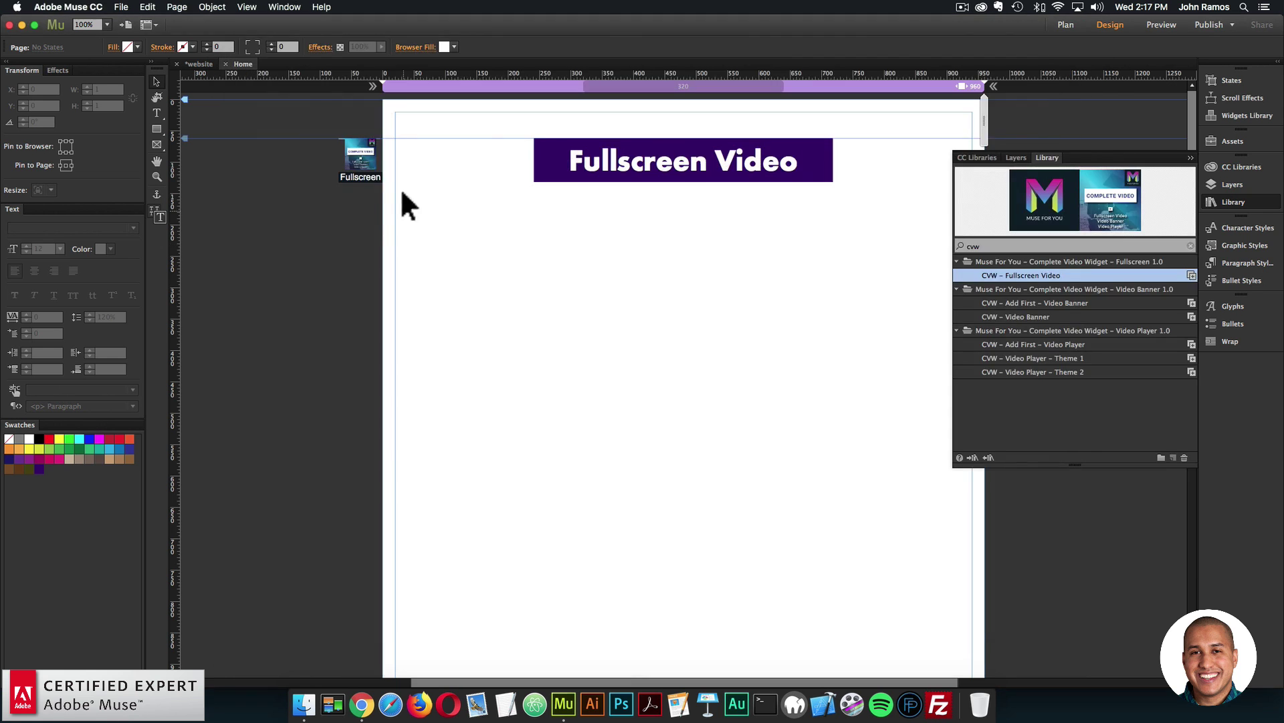
click(394, 137)
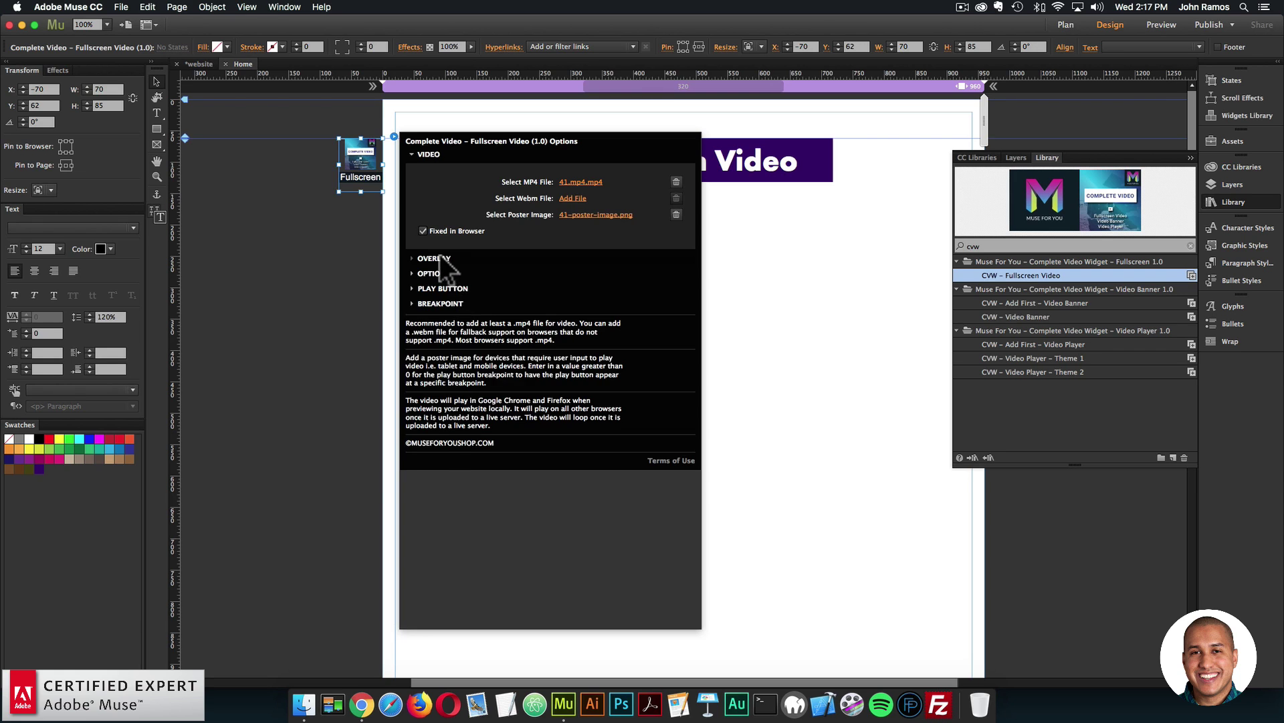
click(441, 259)
click(599, 318)
key(BackSpace)
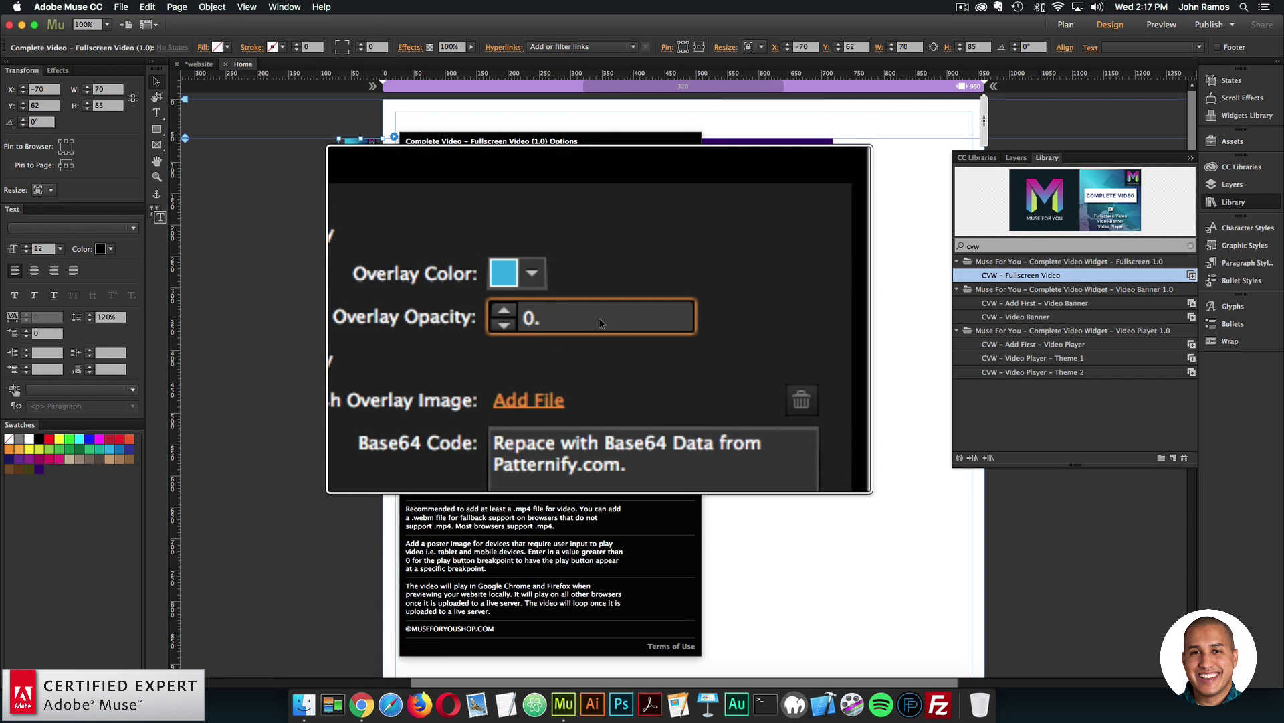
text(8)
key(Return)
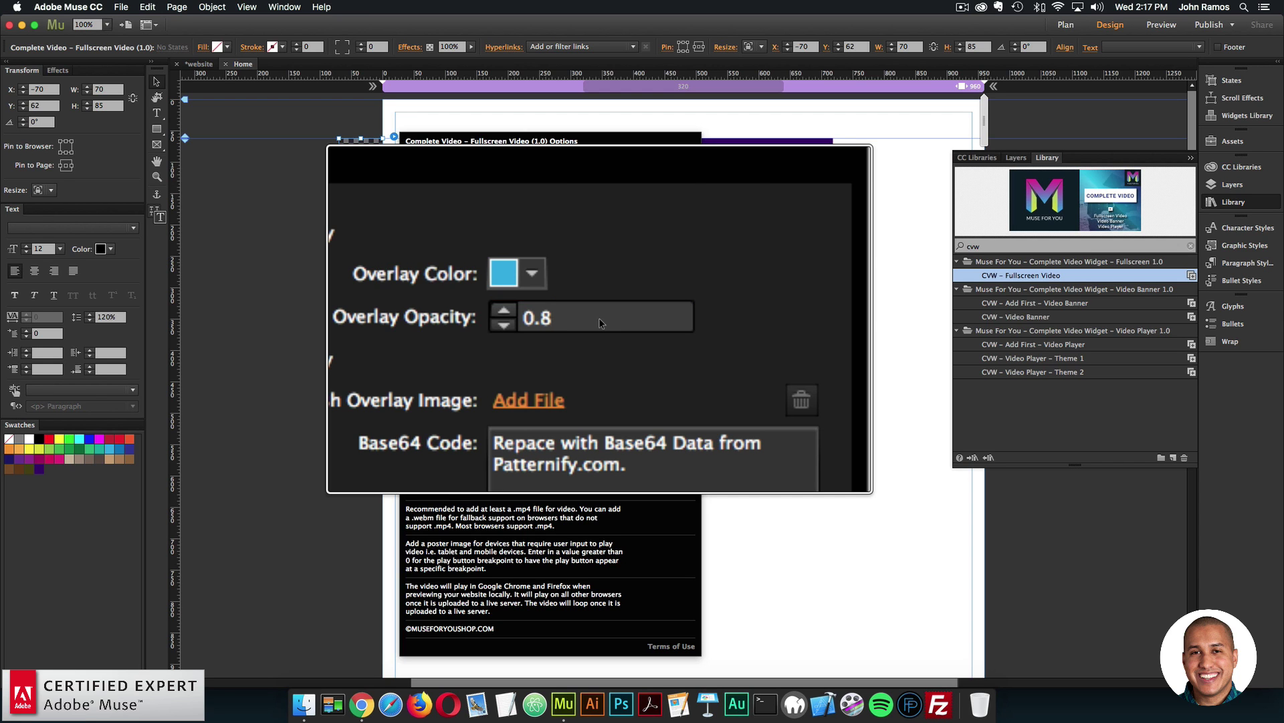
click(320, 271)
click(121, 6)
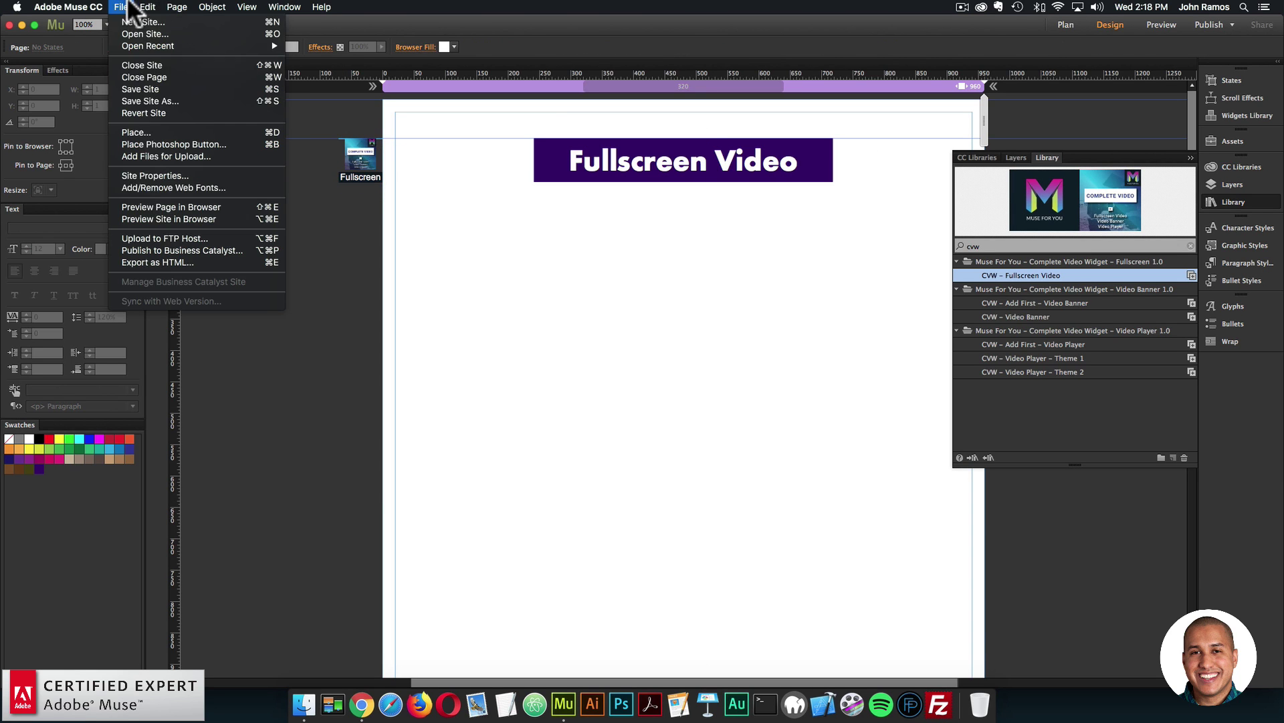
click(150, 199)
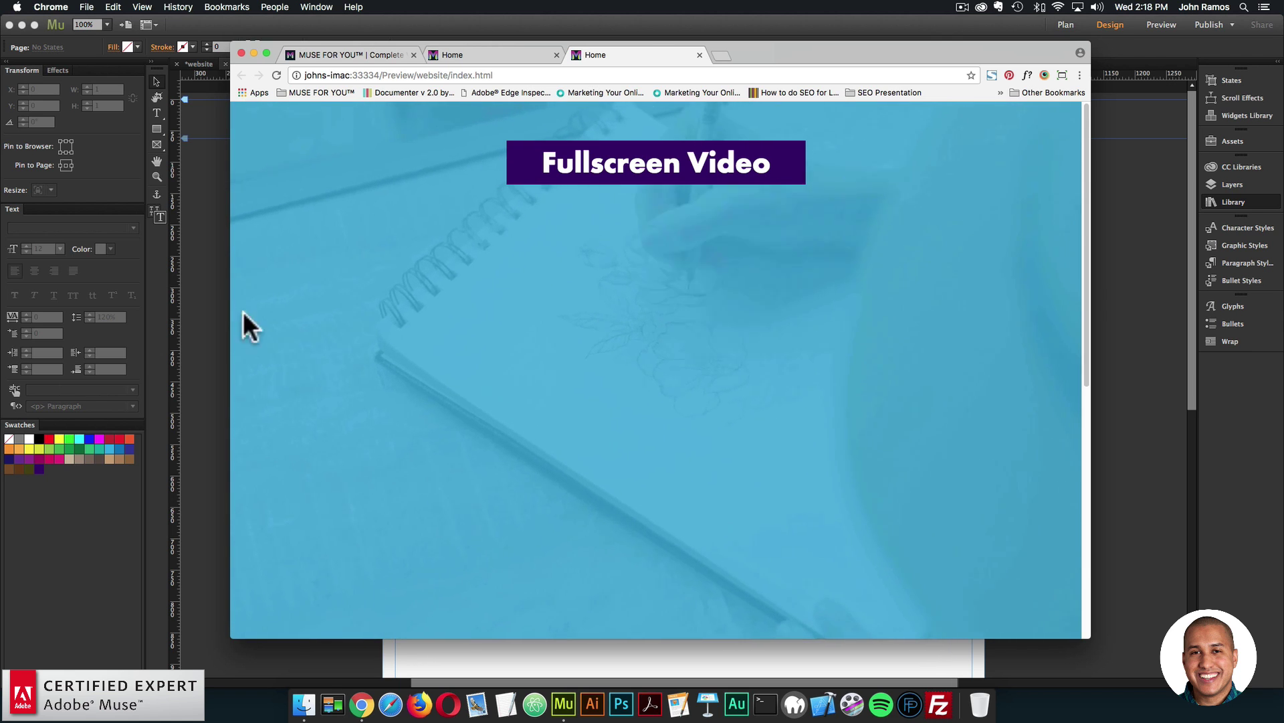
Back in Adobe Muse, set the fullscreen video's overlay opacity to 0.2 and enable the mesh overlay.
click(204, 295)
click(393, 136)
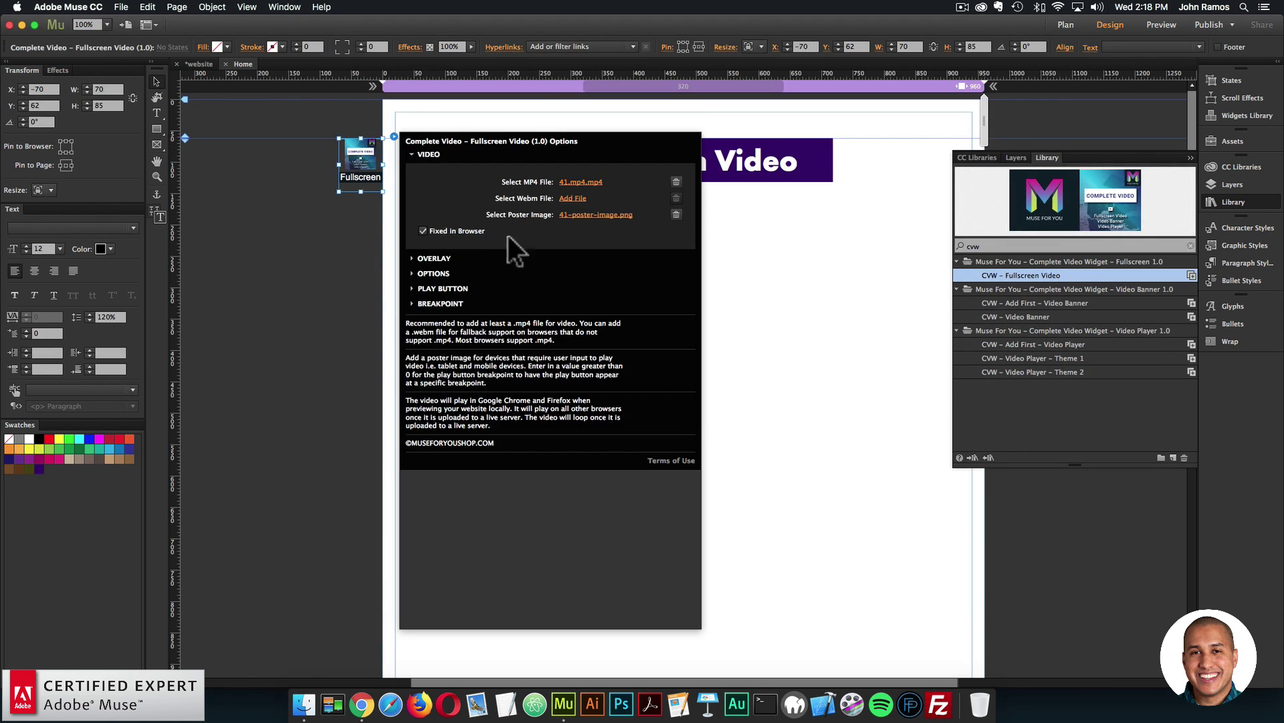
click(436, 259)
click(593, 318)
key(BackSpace)
text(2)
key(Return)
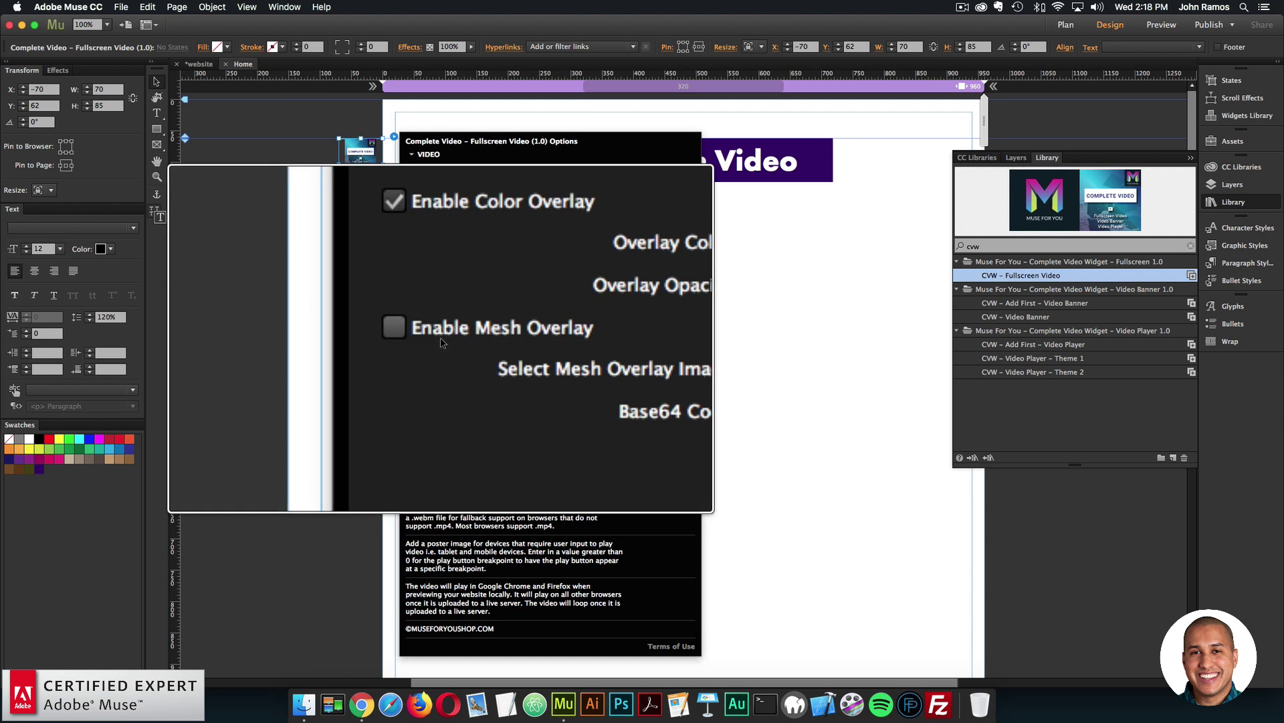
click(422, 333)
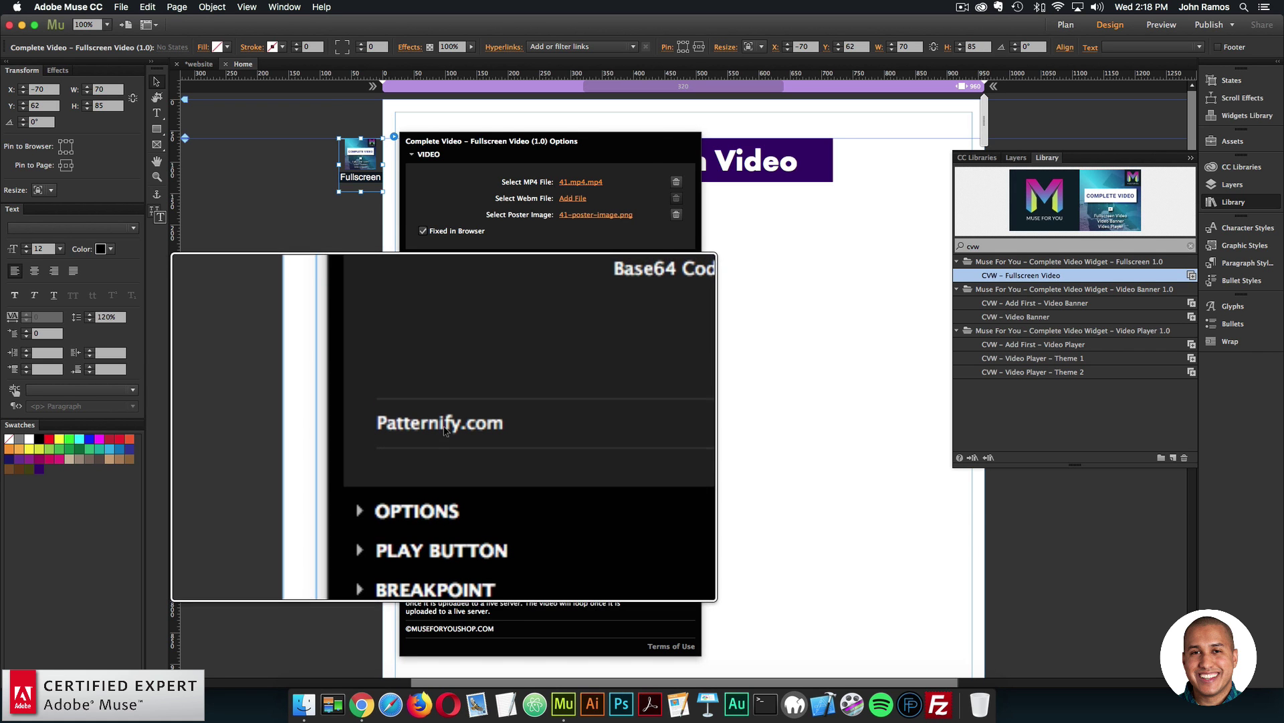
Open Patternify.com from the widget's overlay options, load the small dot preset from the Old School patterns and copy its Base64 code.
click(445, 427)
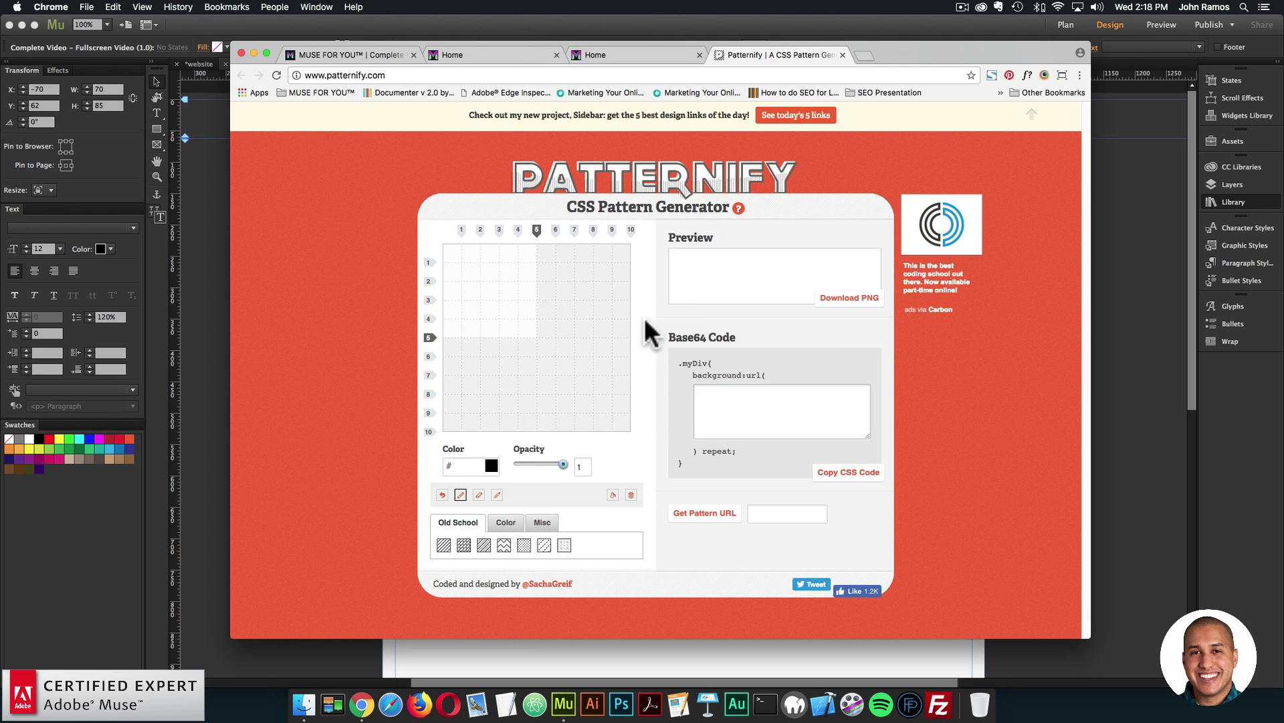
click(526, 551)
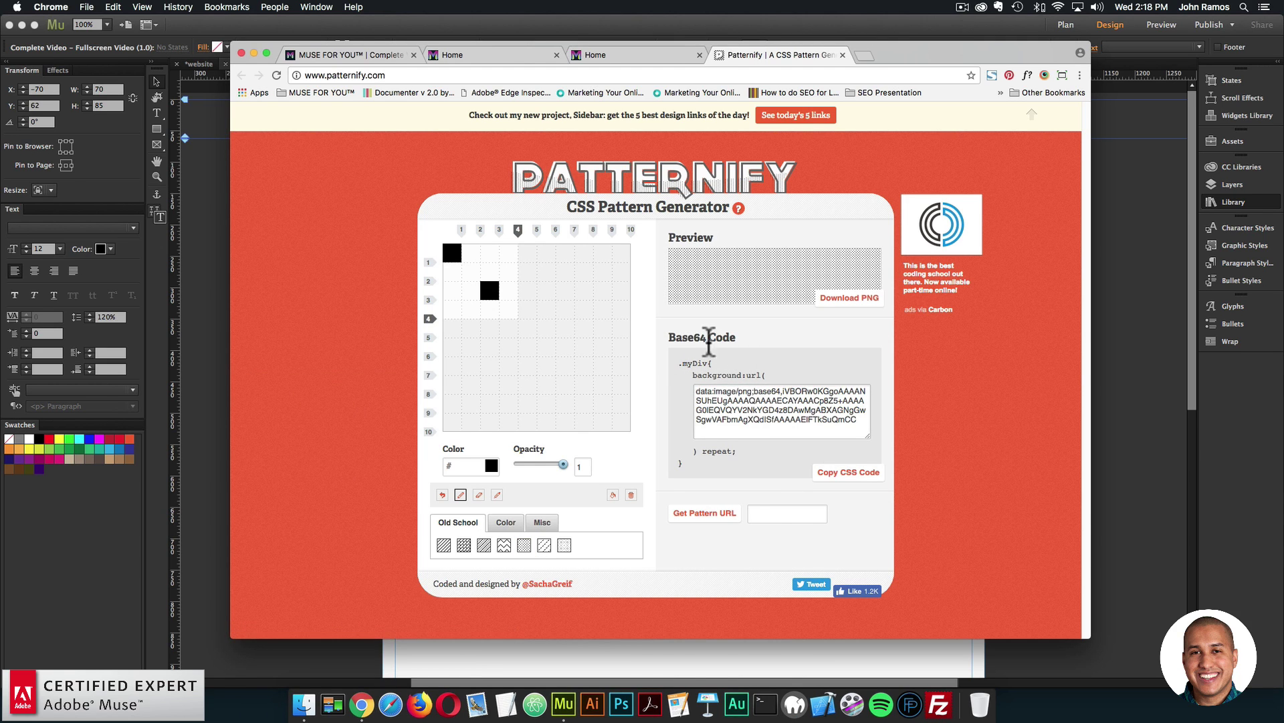
click(757, 406)
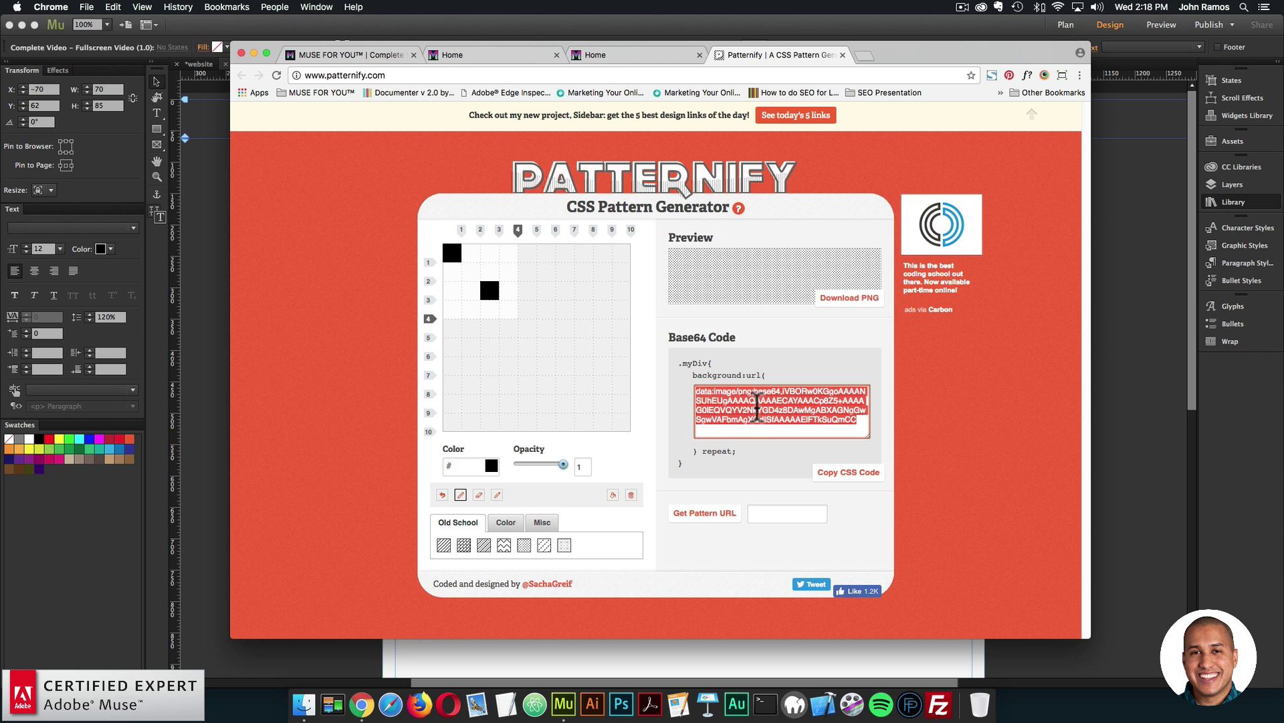
Back in Adobe Muse, replace the widget's placeholder Base64 Code for the mesh overlay with the code copied from Patternify.
click(190, 308)
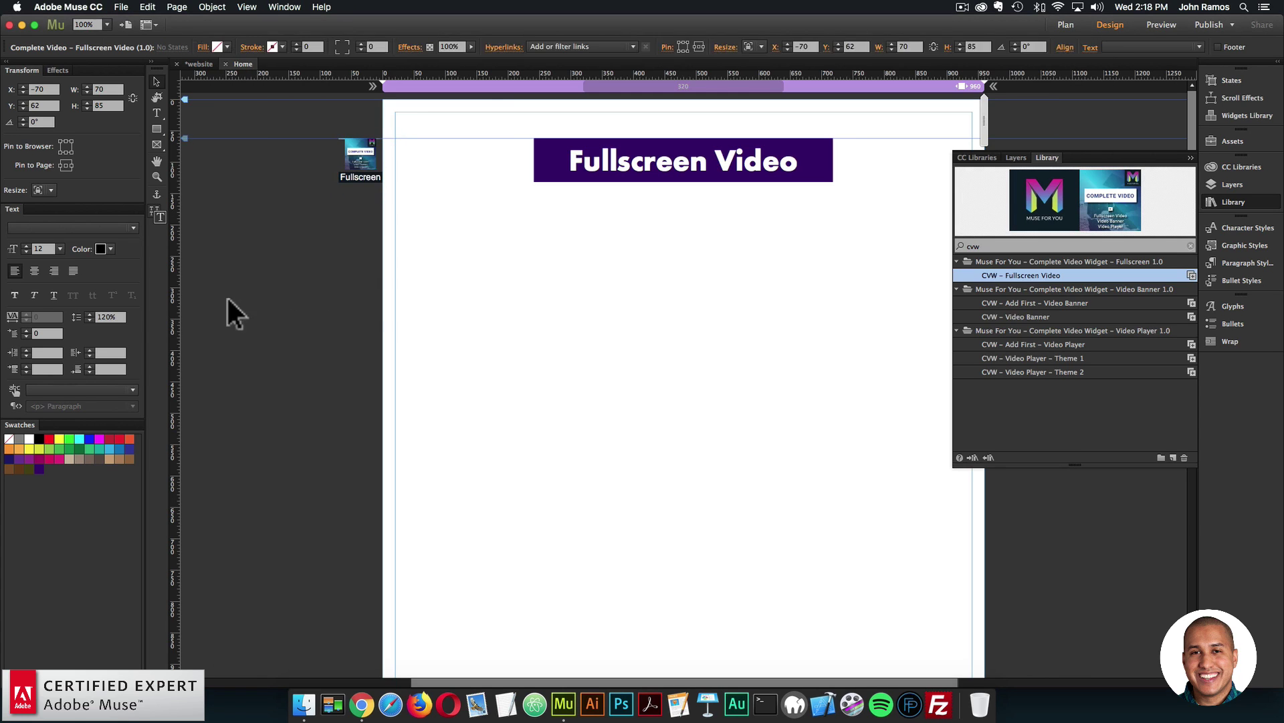
click(395, 136)
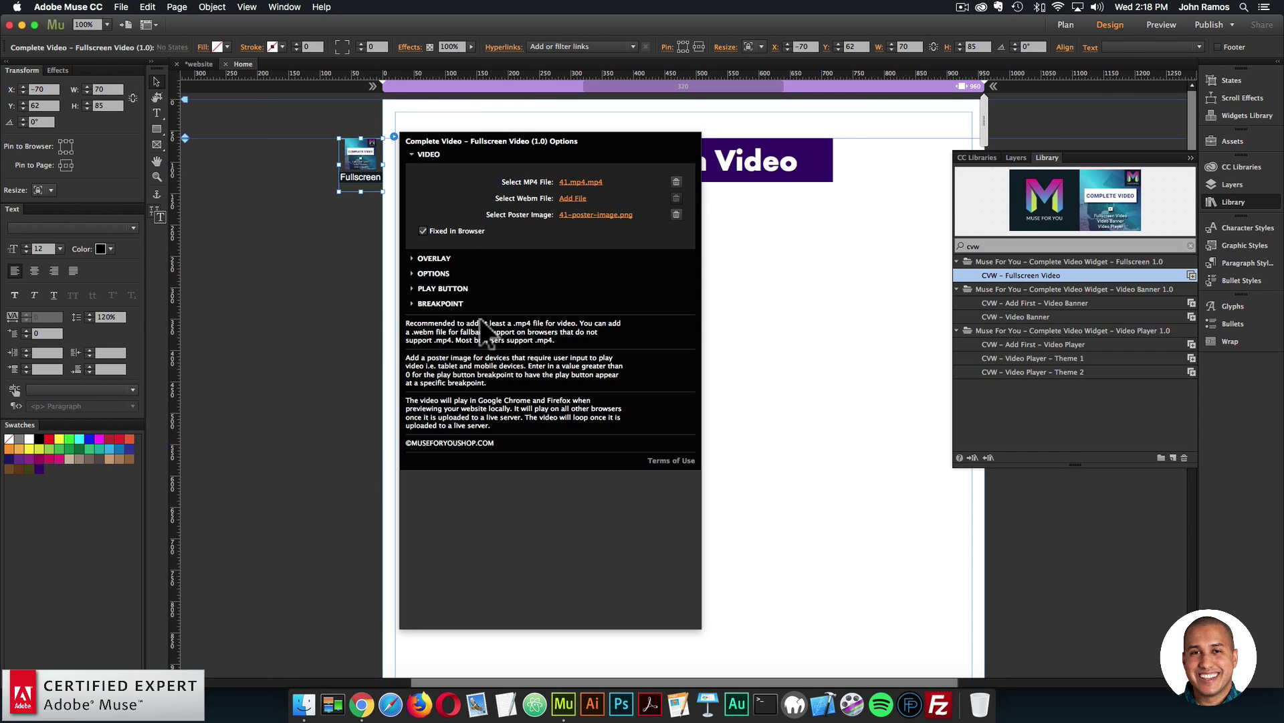
click(438, 259)
click(612, 372)
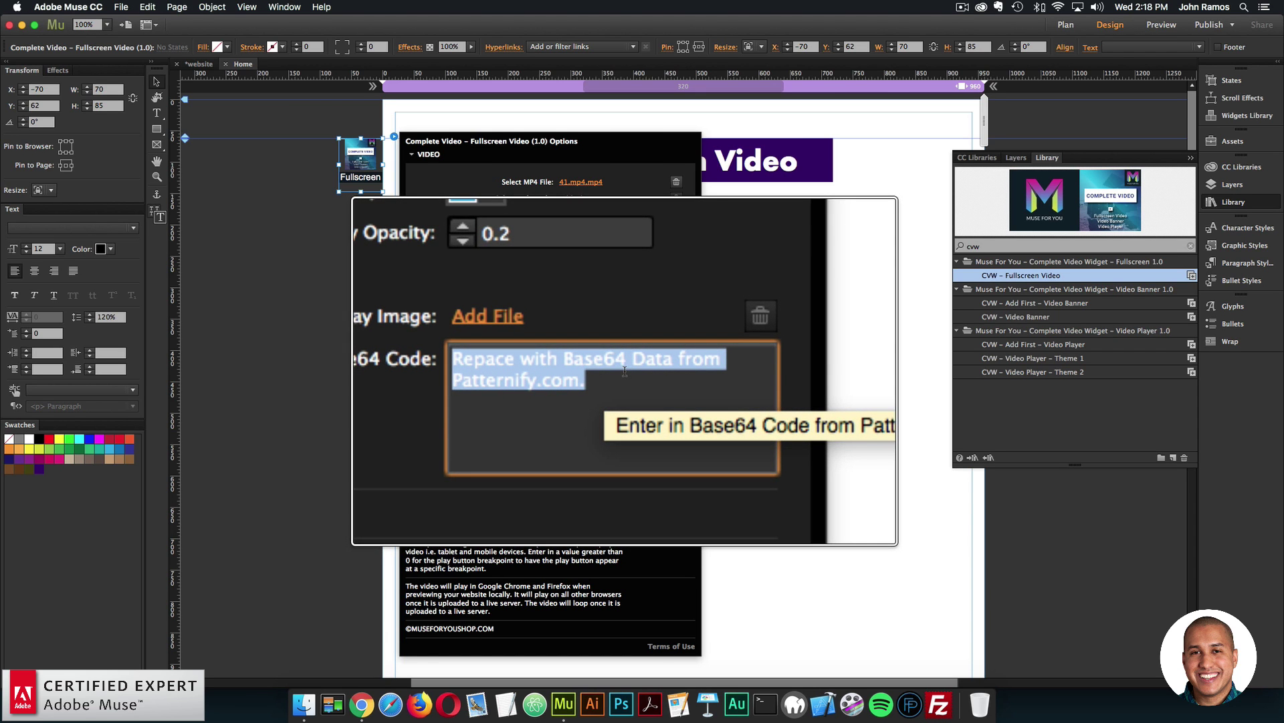
text(data:image/png;base64,iVBORw0KGgoAAAANSUhEUgAAAAQAAAAECAYAAACp8Z5+AAAAG0lEQVQYV2NkYGD4z8DAwMgABXAGNgGwSgwVAFbmAgXQdISfAAAAAElFTkSuQmCC)
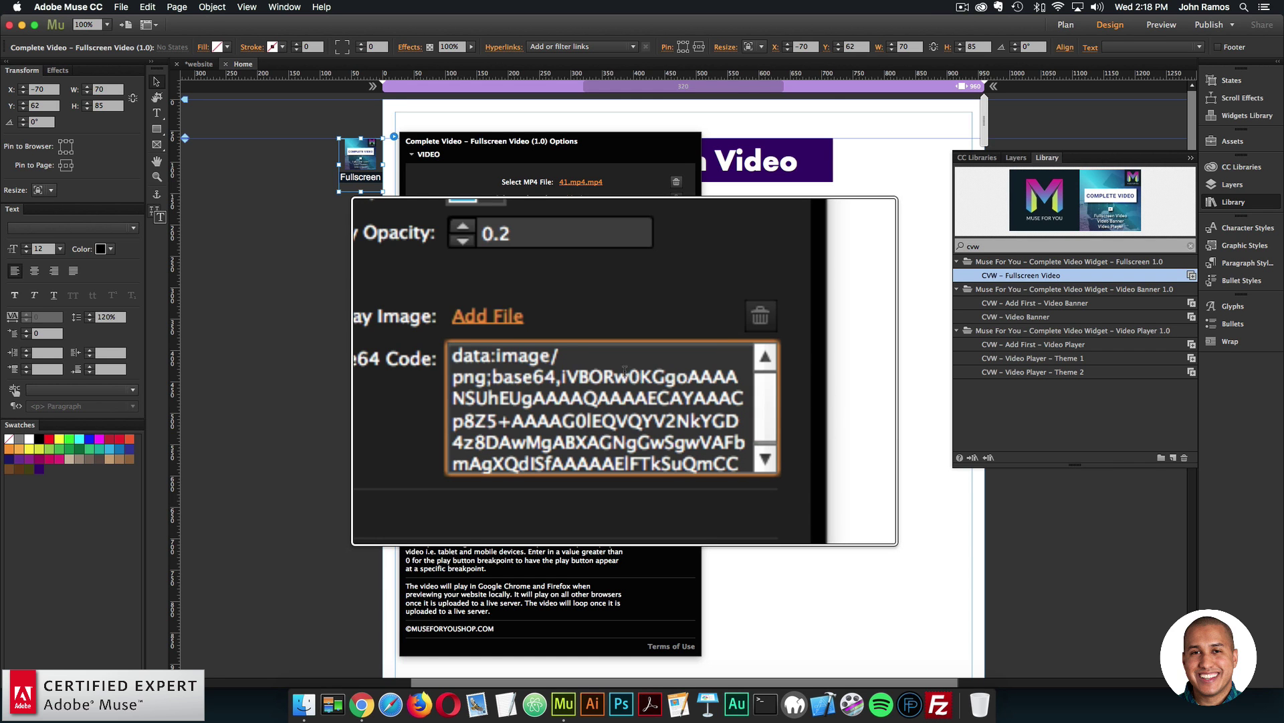
Preview the page in the browser to check the mesh overlay on the fullscreen video.
click(288, 186)
click(122, 6)
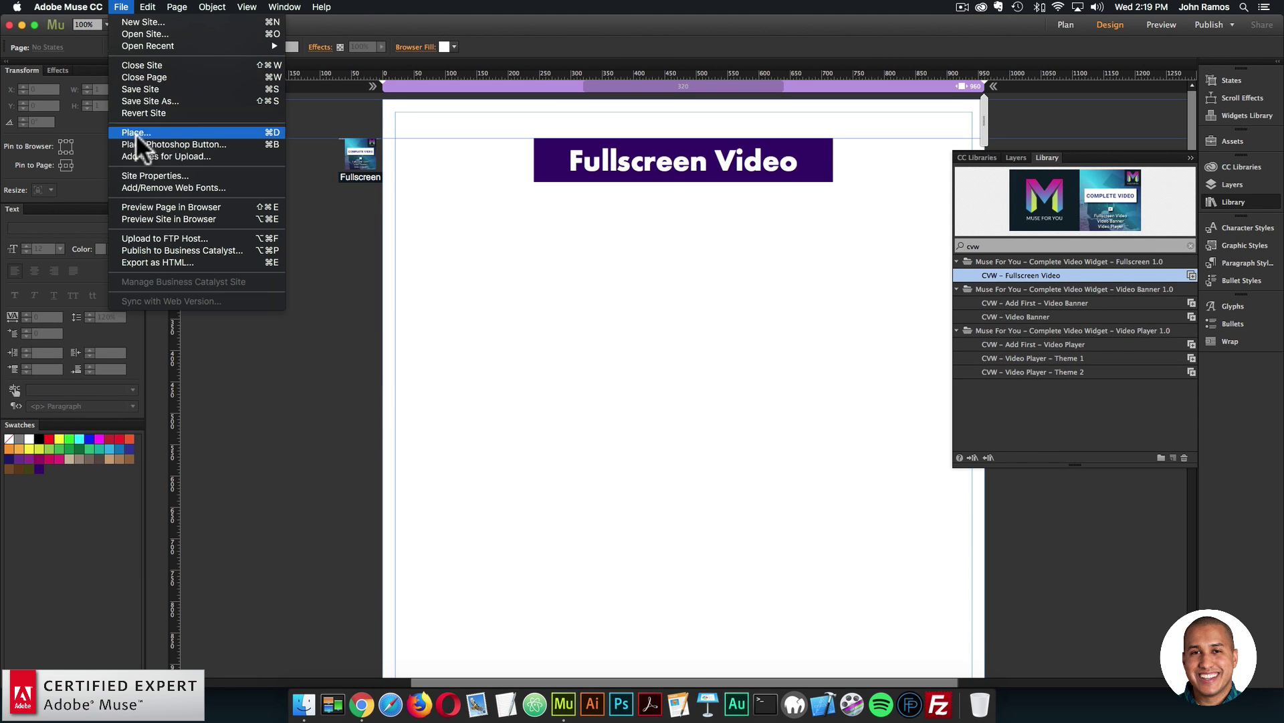
click(147, 207)
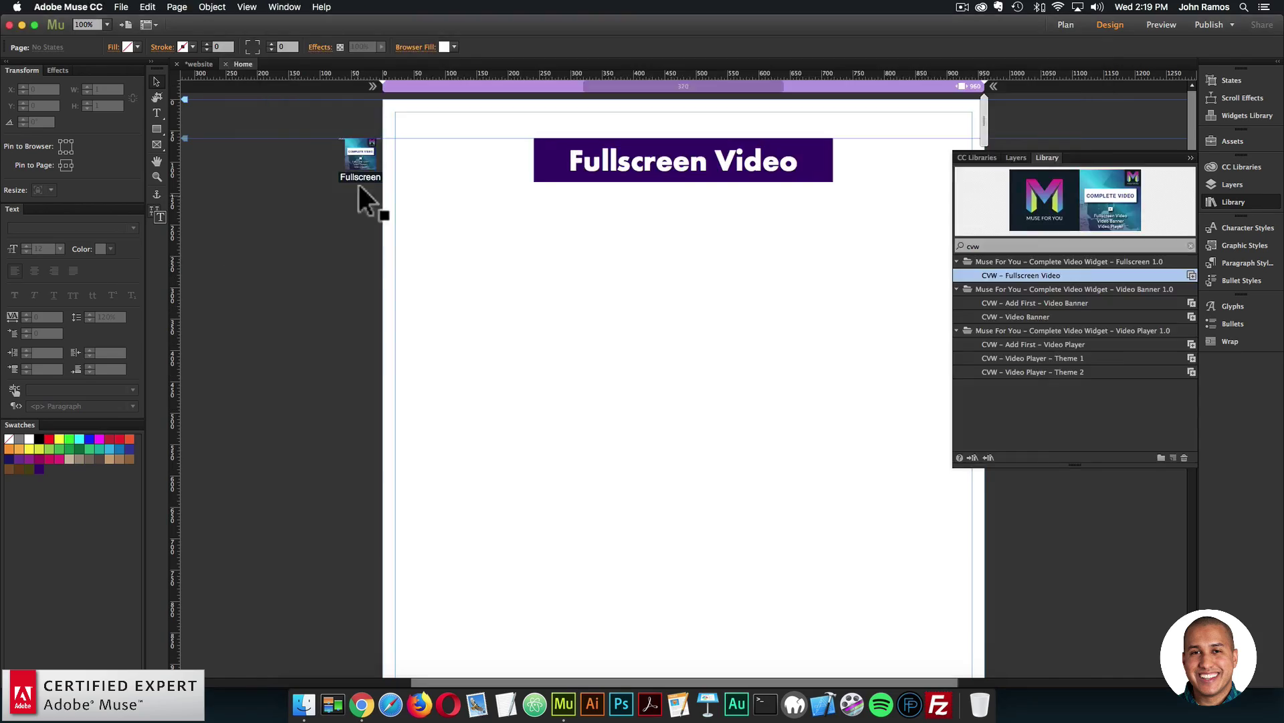
Review the fullscreen video widget's overlay settings and its autoplay, loop and mute options.
drag(358, 185, 359, 184)
click(395, 136)
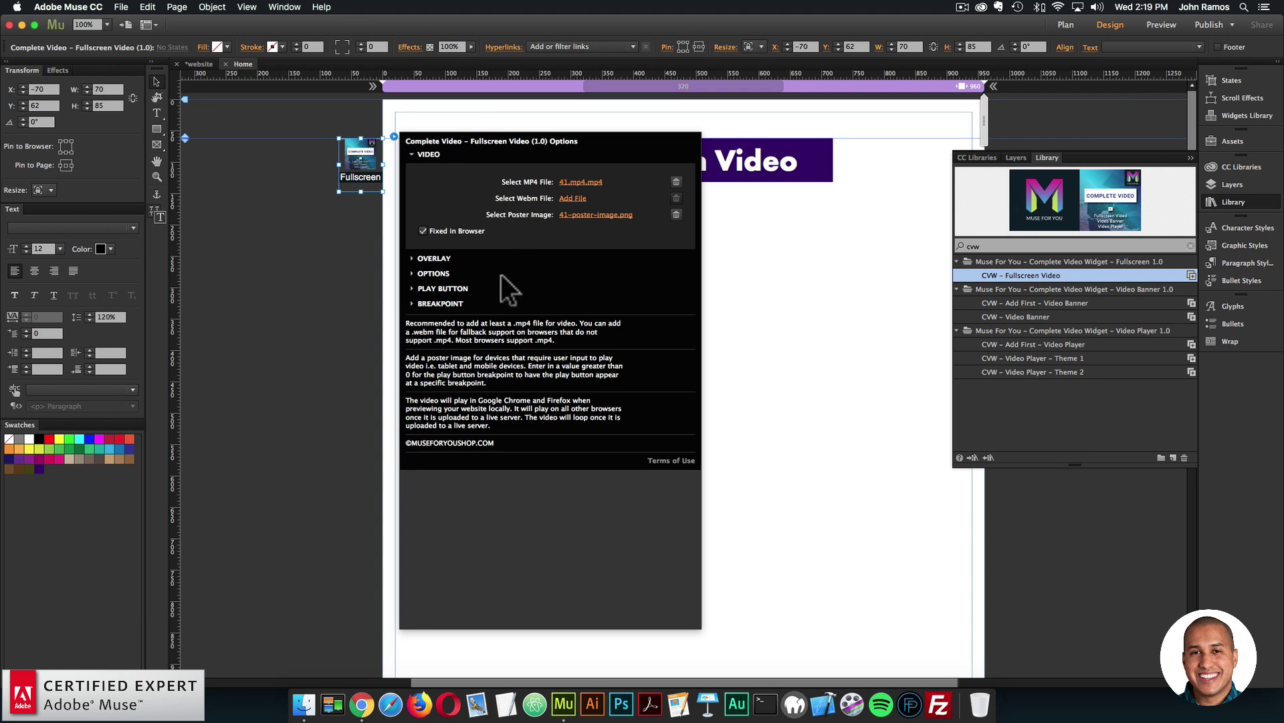
click(436, 259)
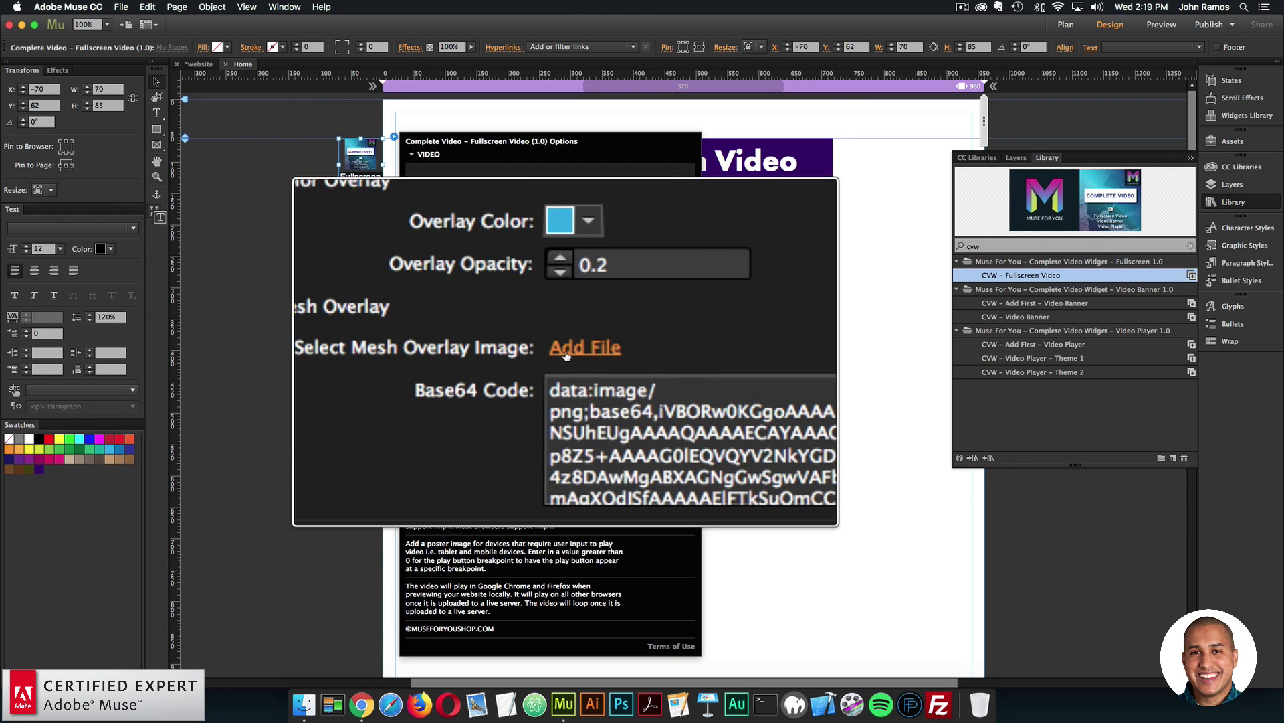
click(441, 262)
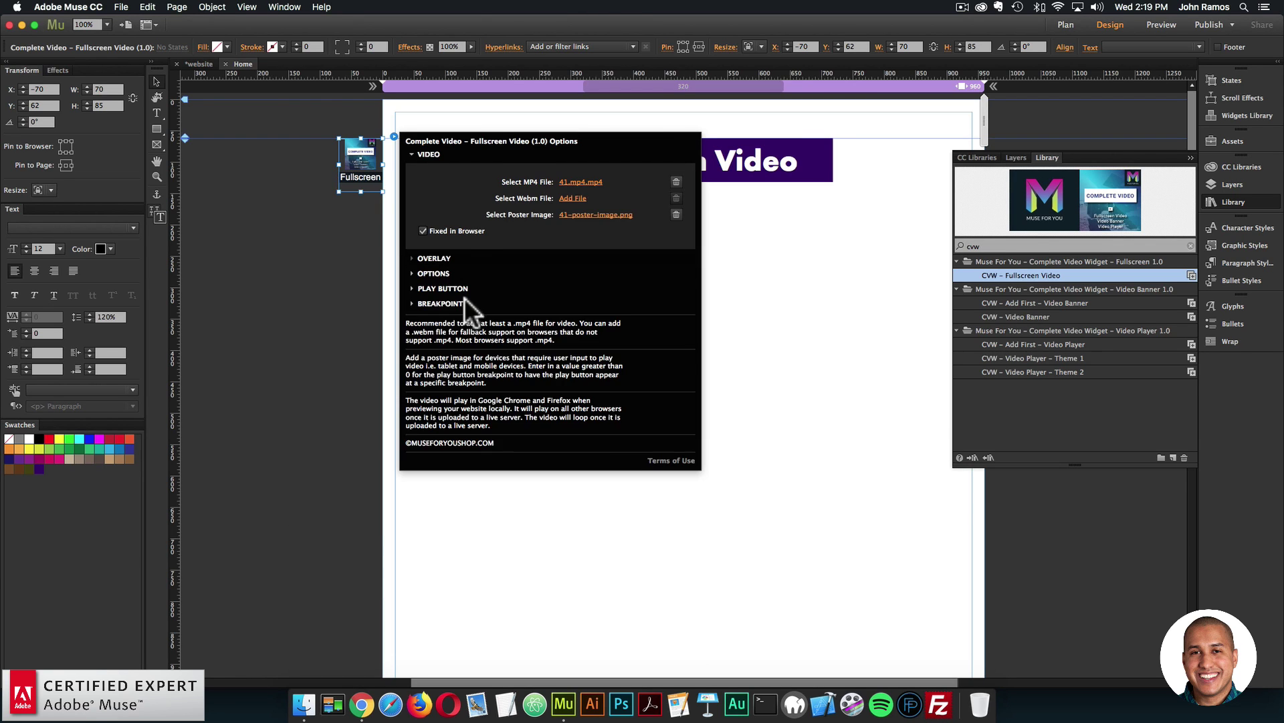
click(434, 273)
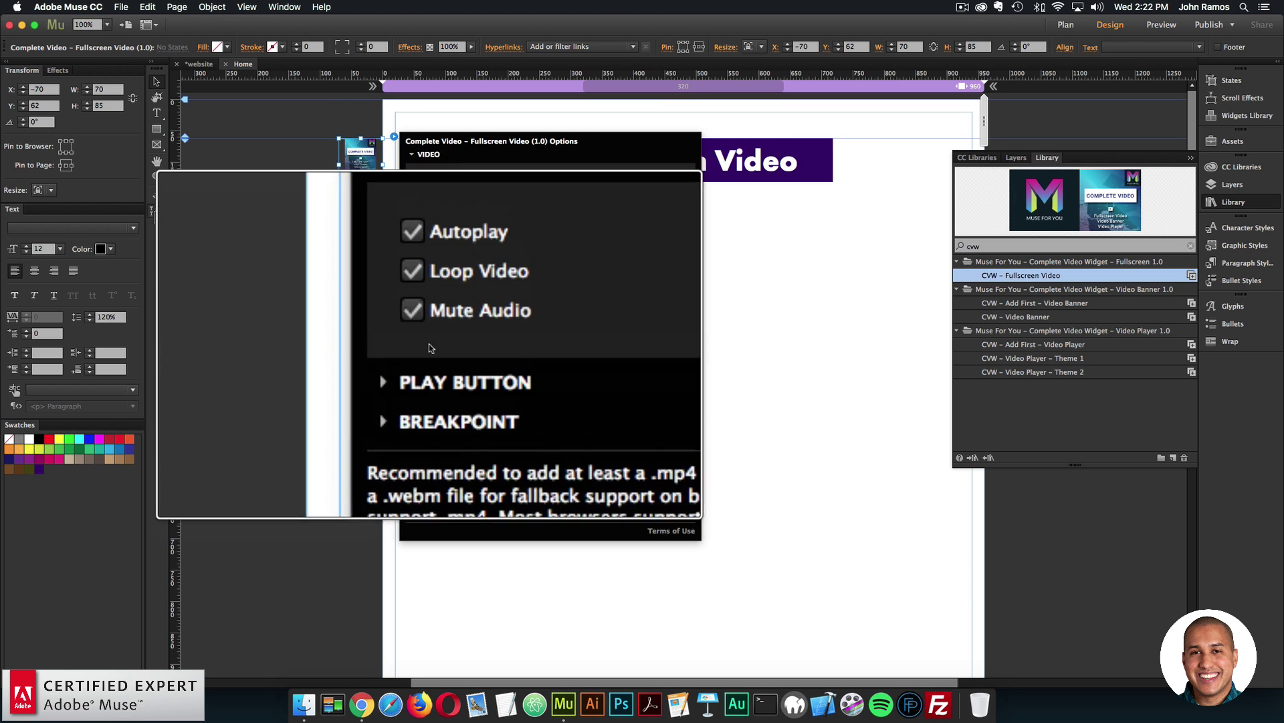
click(433, 273)
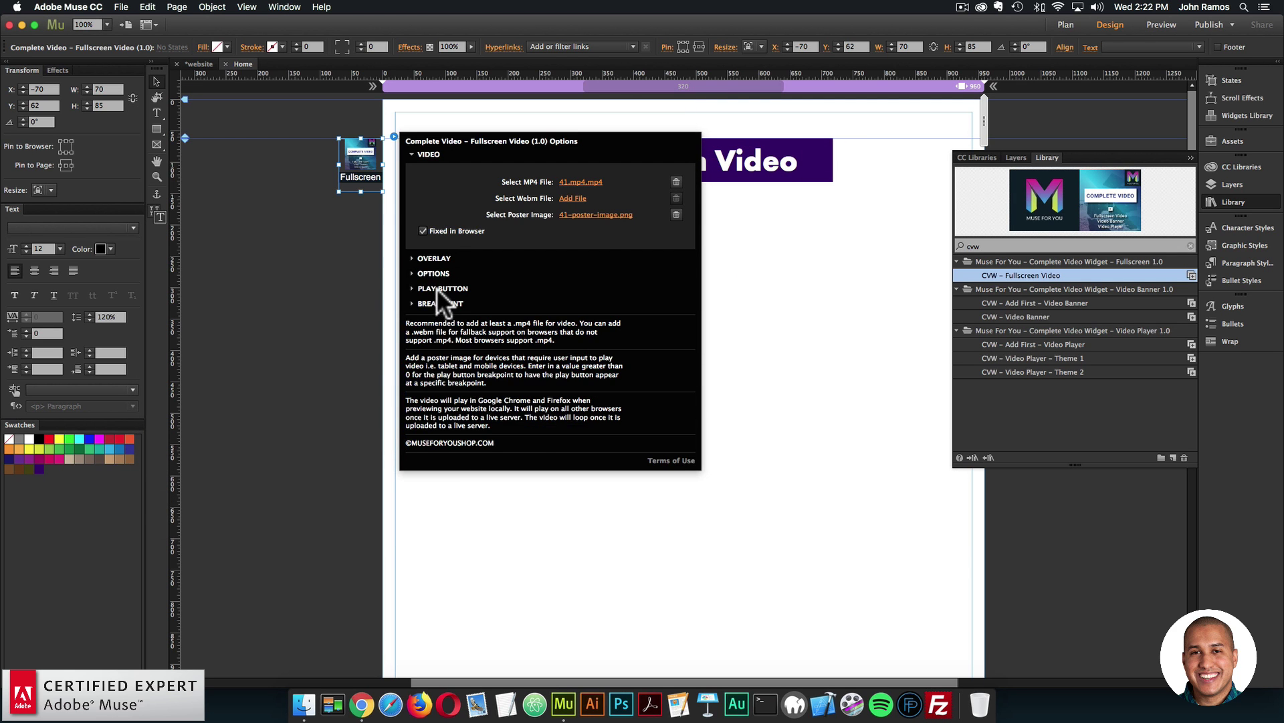
Assign play.png as the fullscreen video widget's play button image and pause.png as its pause button image.
click(436, 289)
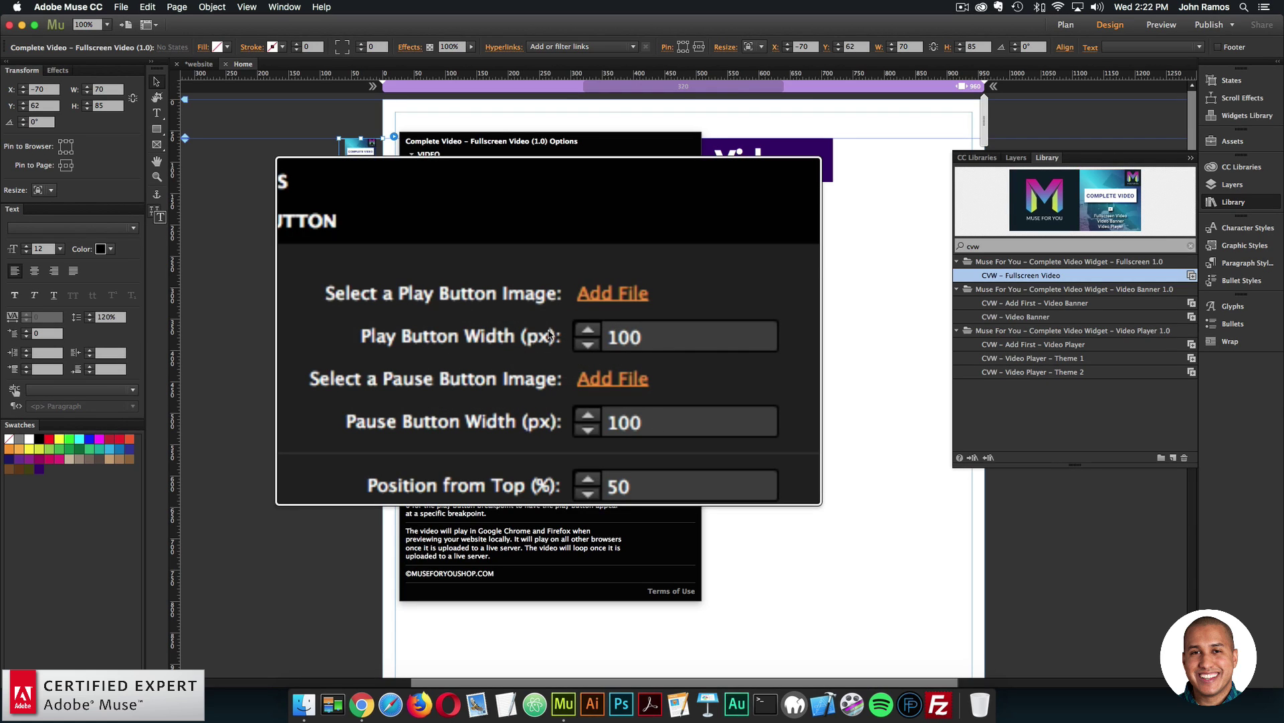
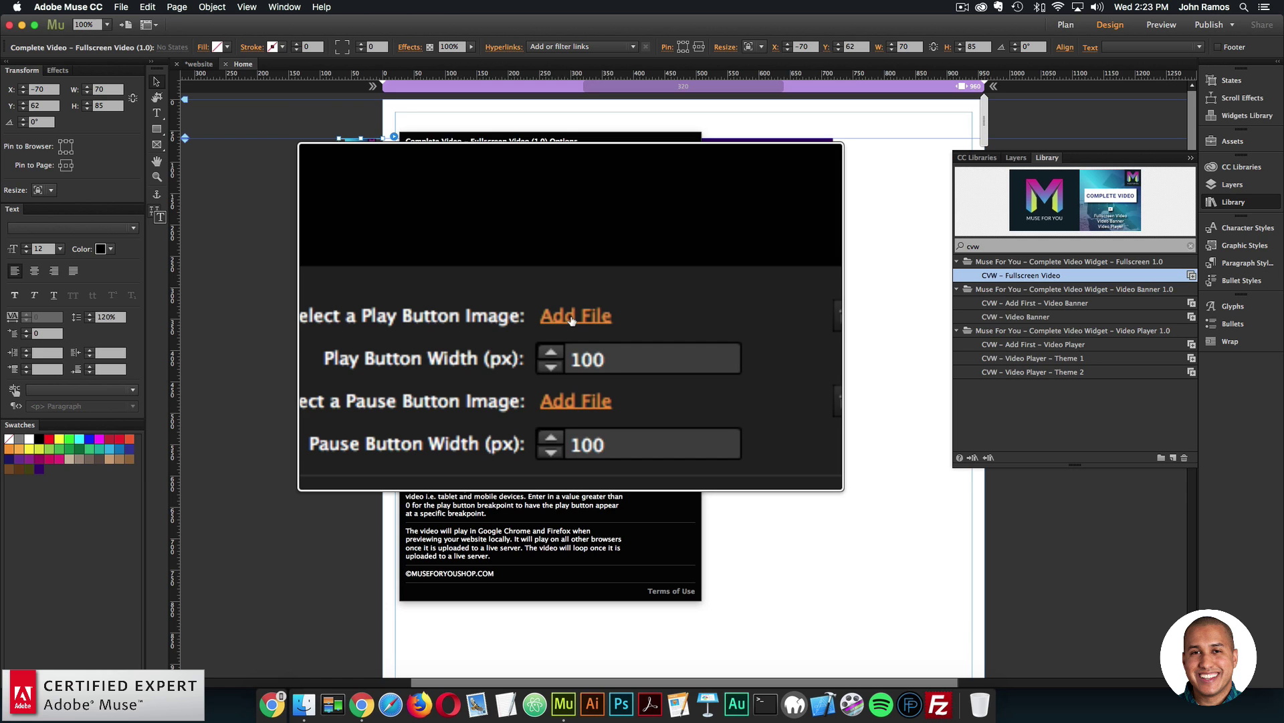
click(572, 317)
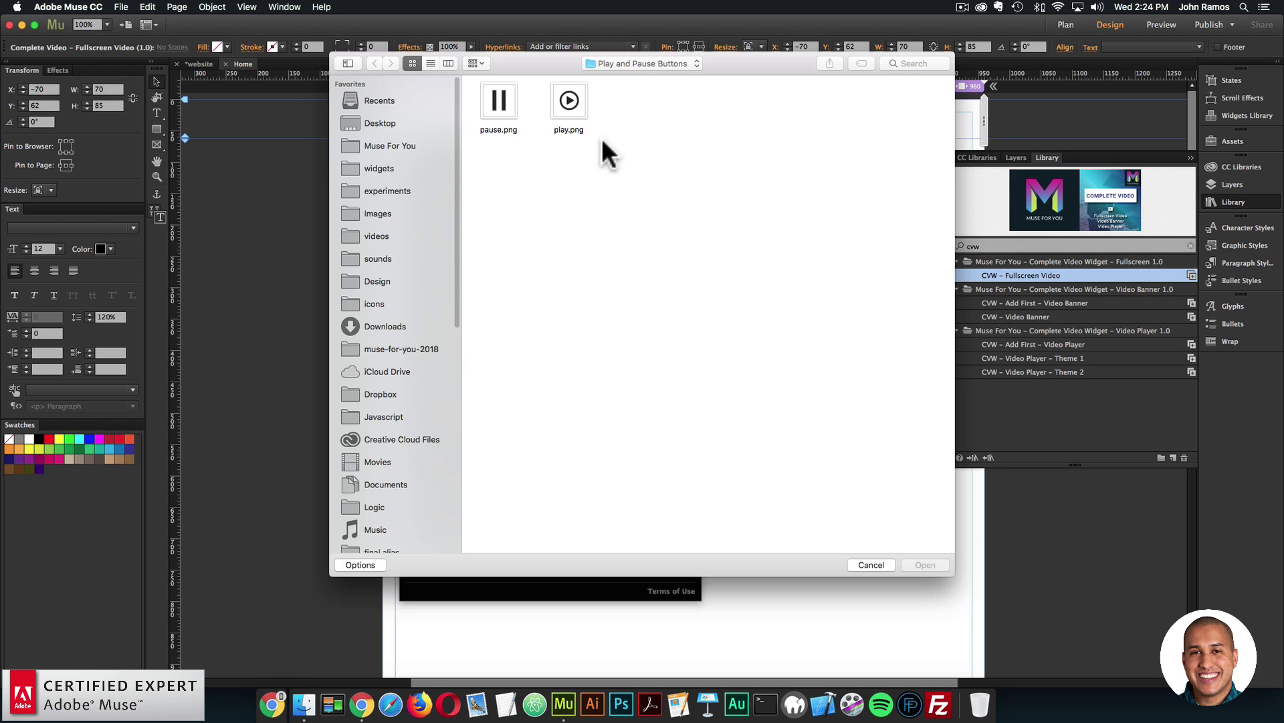
drag(479, 105, 634, 153)
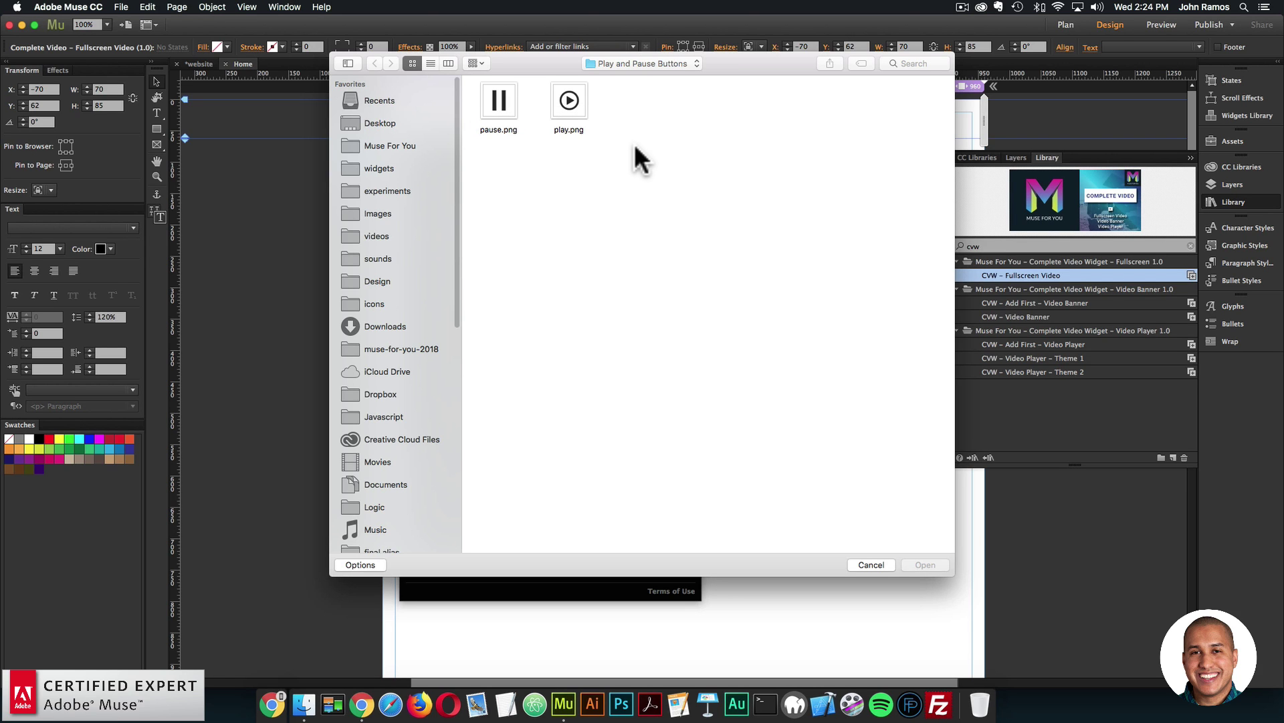
click(571, 131)
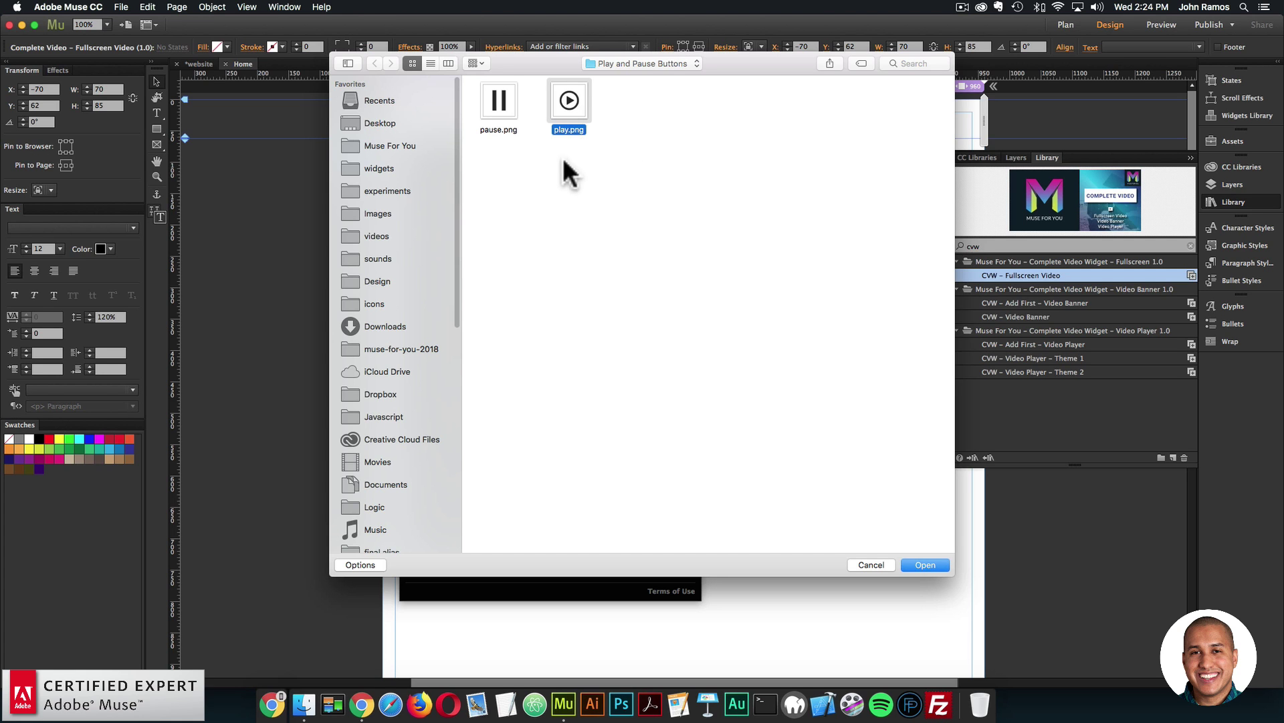
double_click(566, 100)
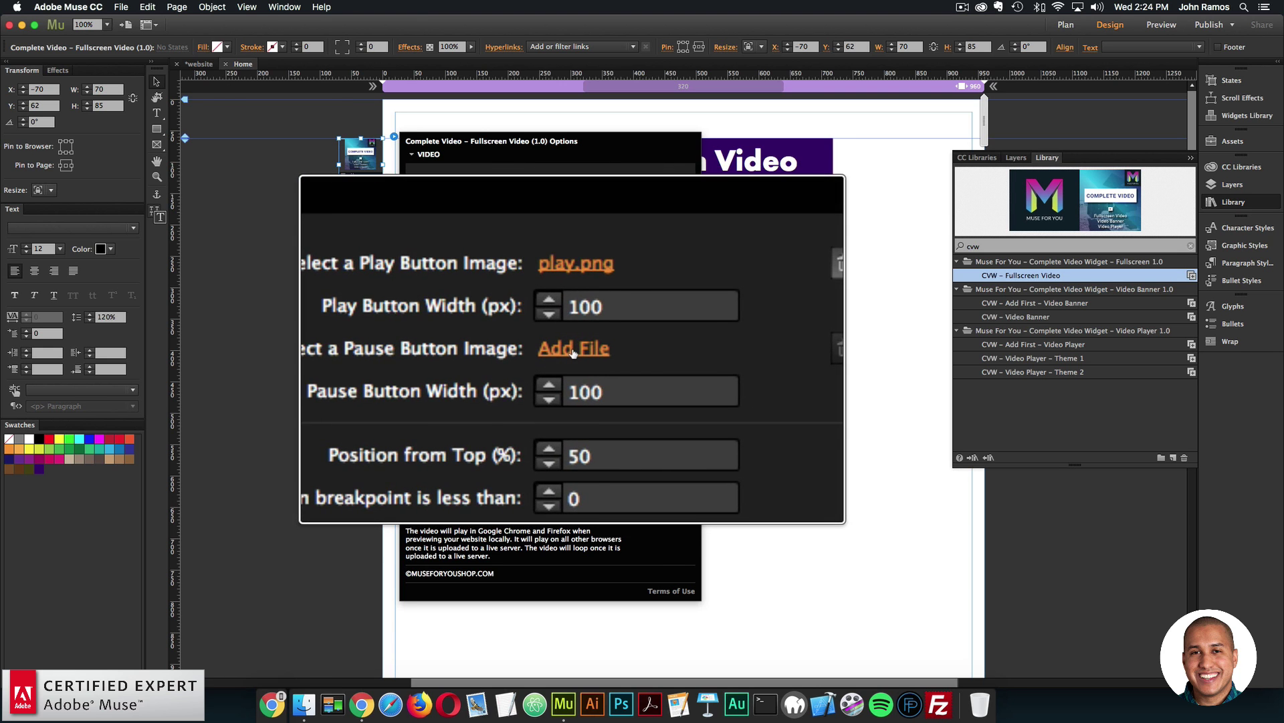
click(573, 342)
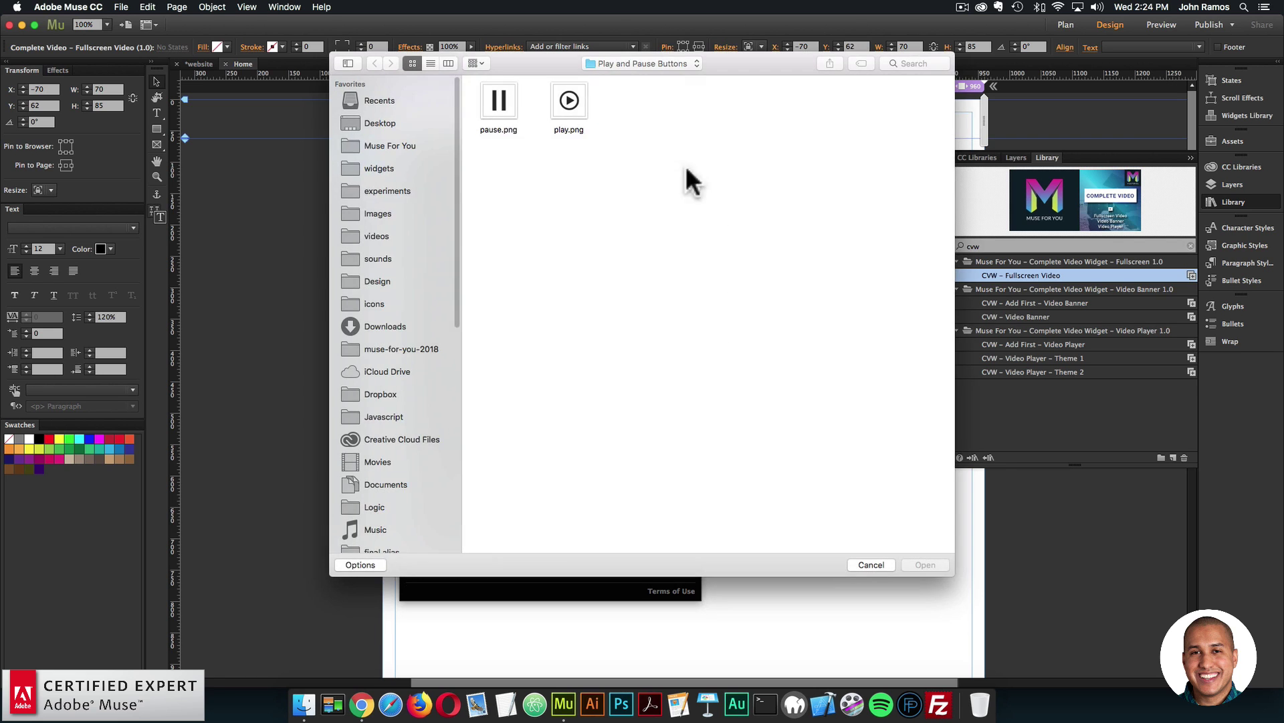
double_click(508, 99)
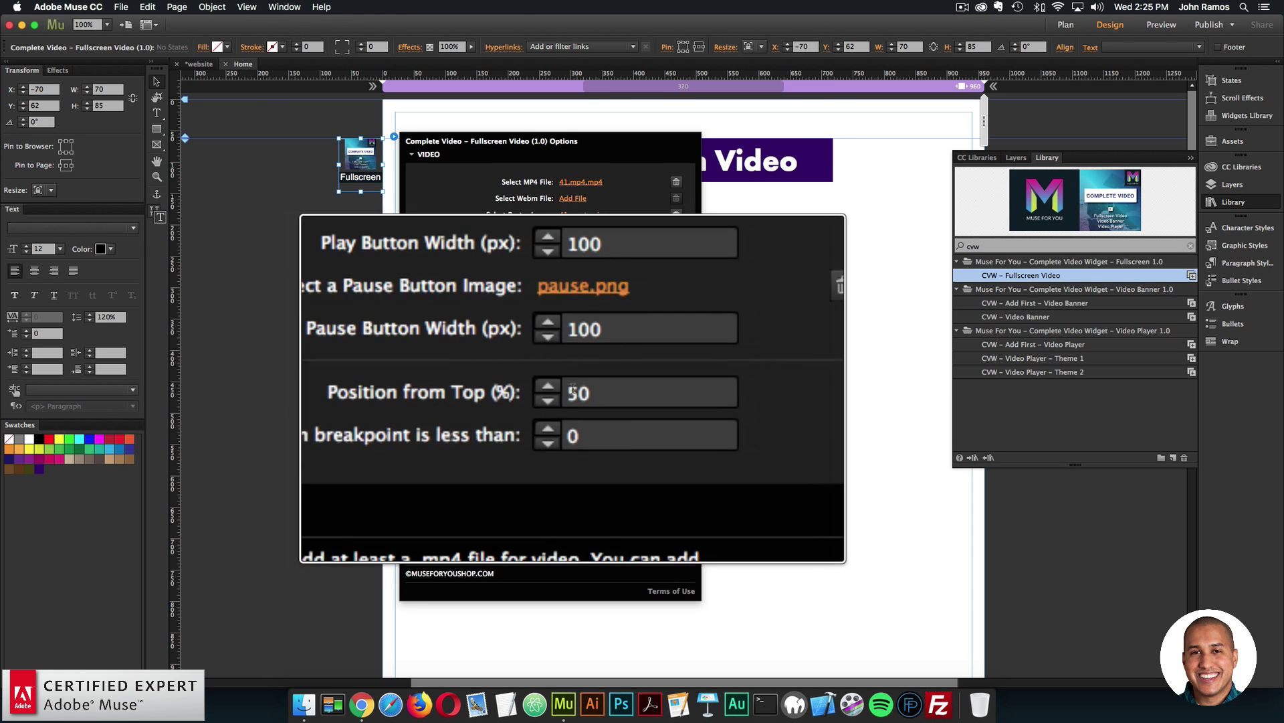
Set the play button to display when the breakpoint is less than 768.
double_click(626, 392)
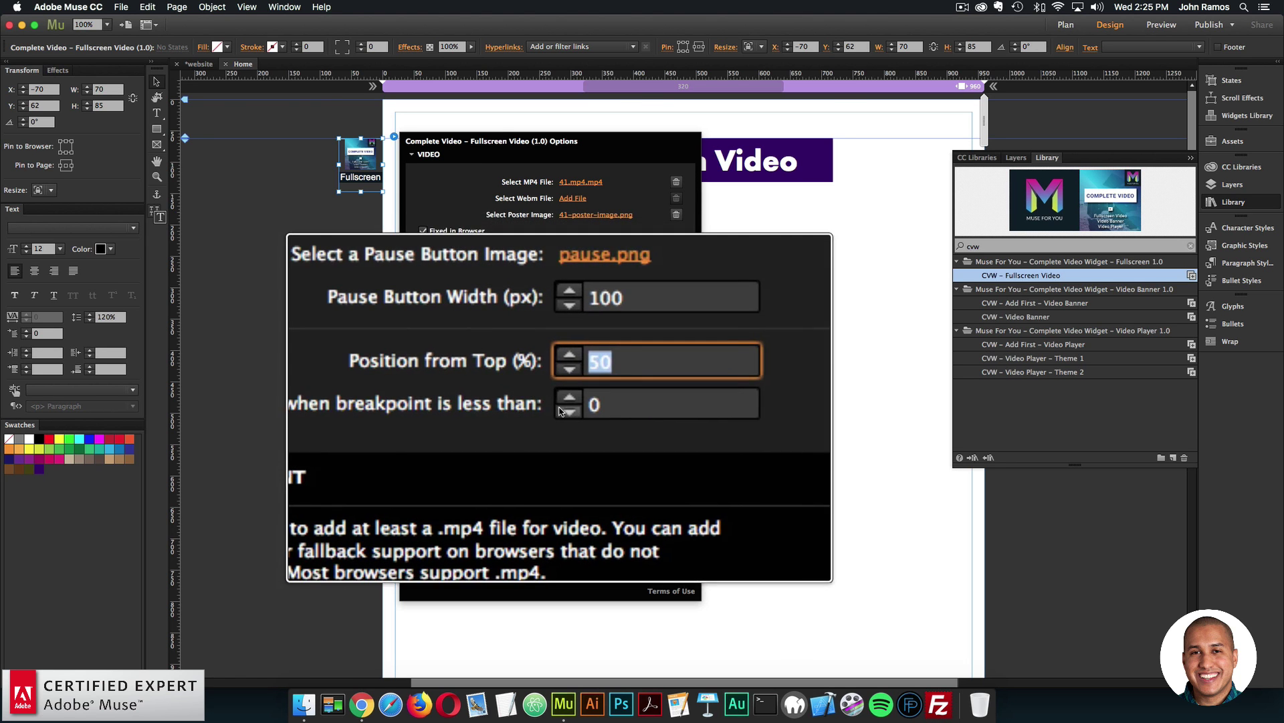
click(579, 406)
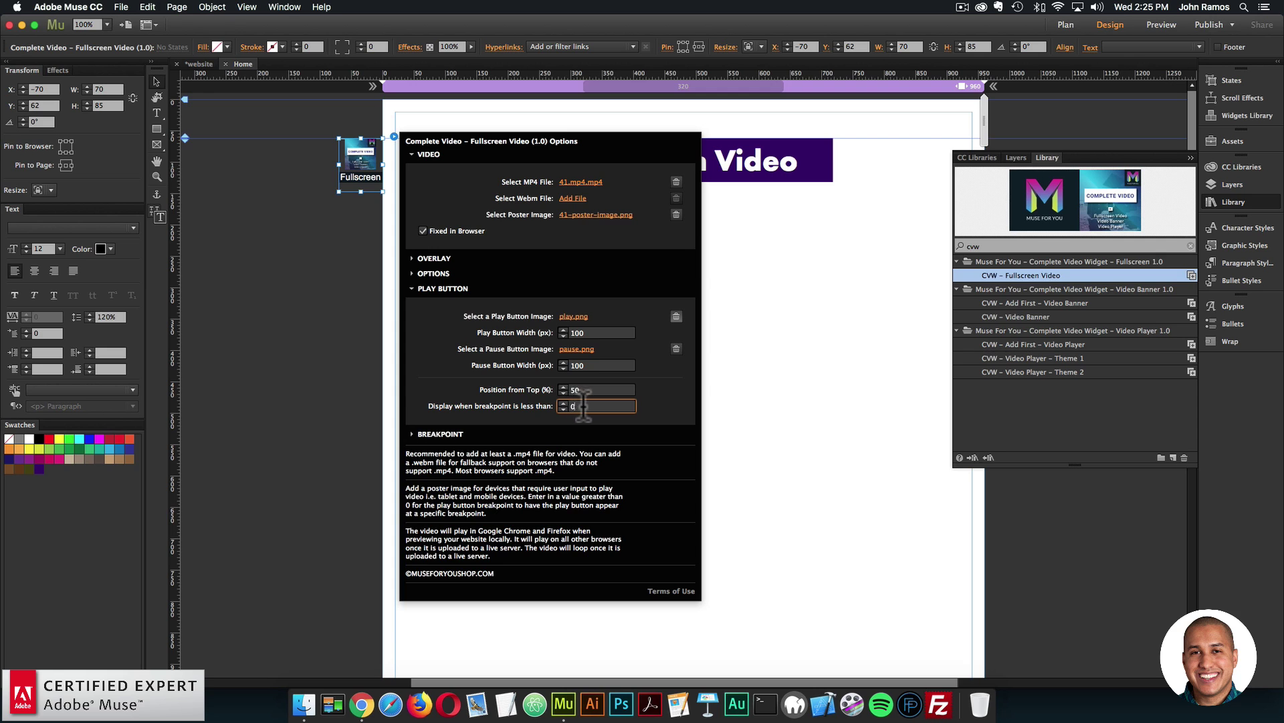
double_click(576, 409)
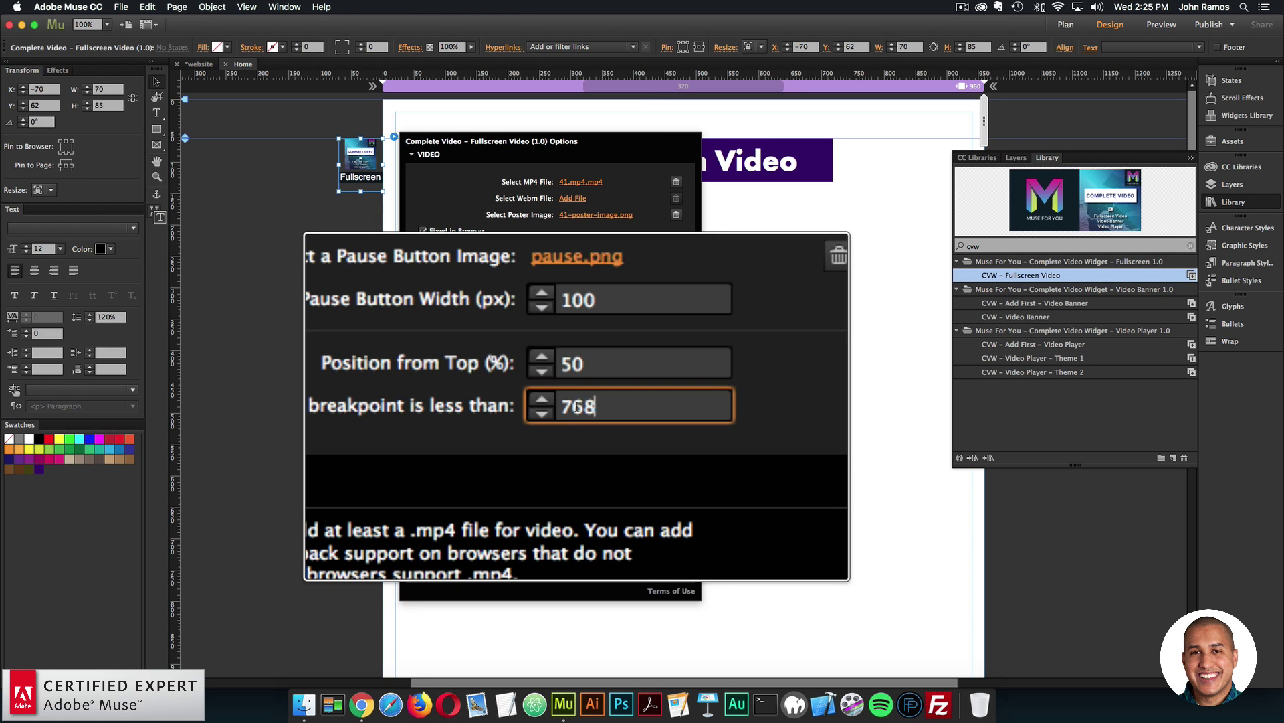
key(Return)
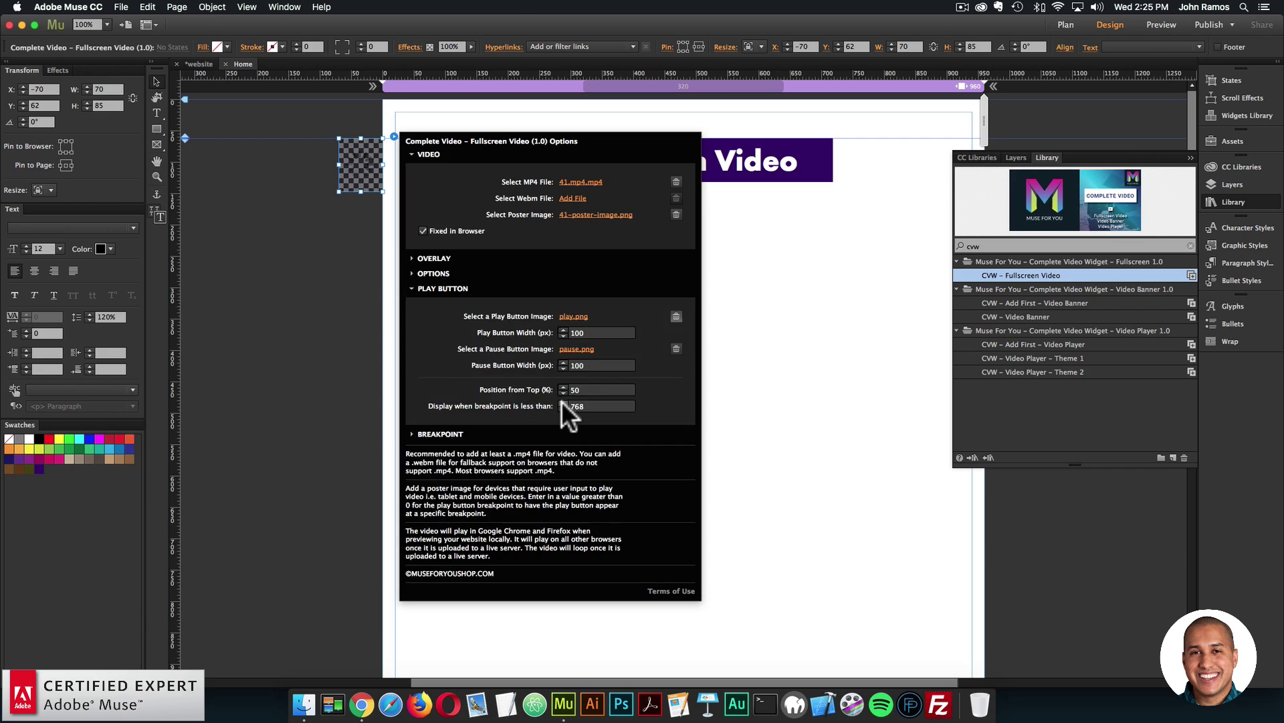
click(295, 297)
Preview the page in the browser, narrow the window and test the play and pause button on the video.
click(121, 7)
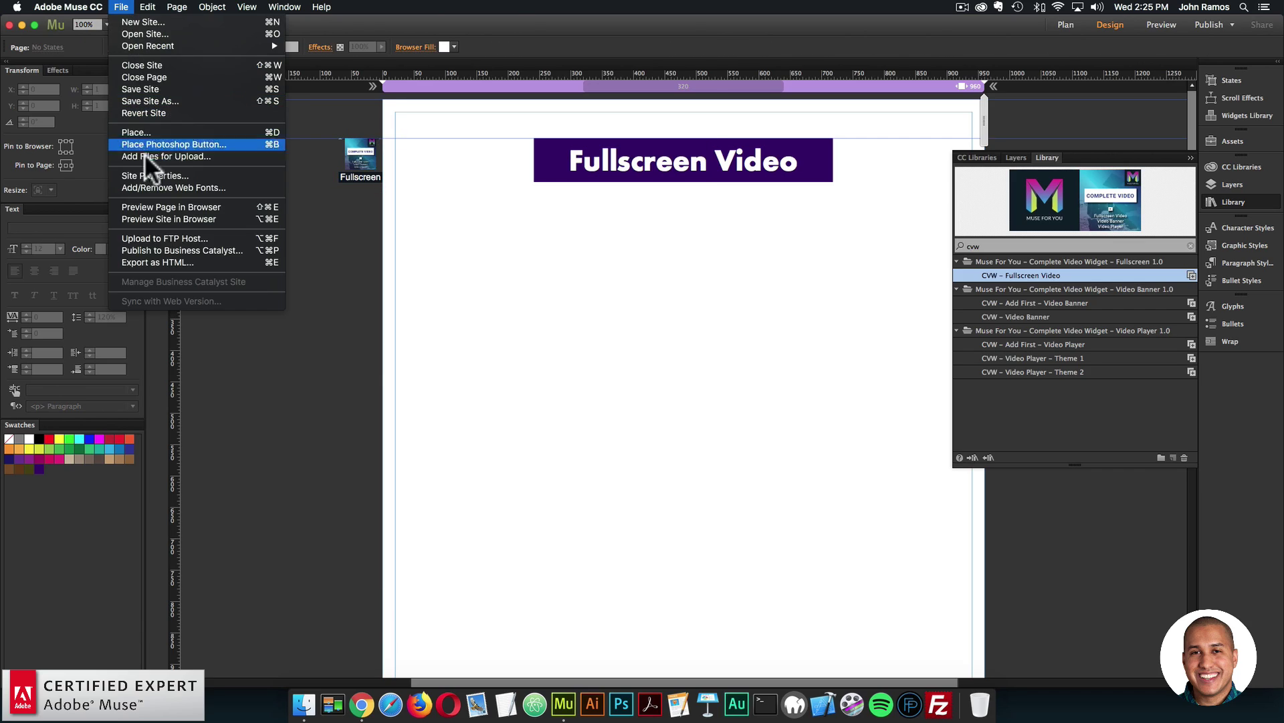
click(151, 206)
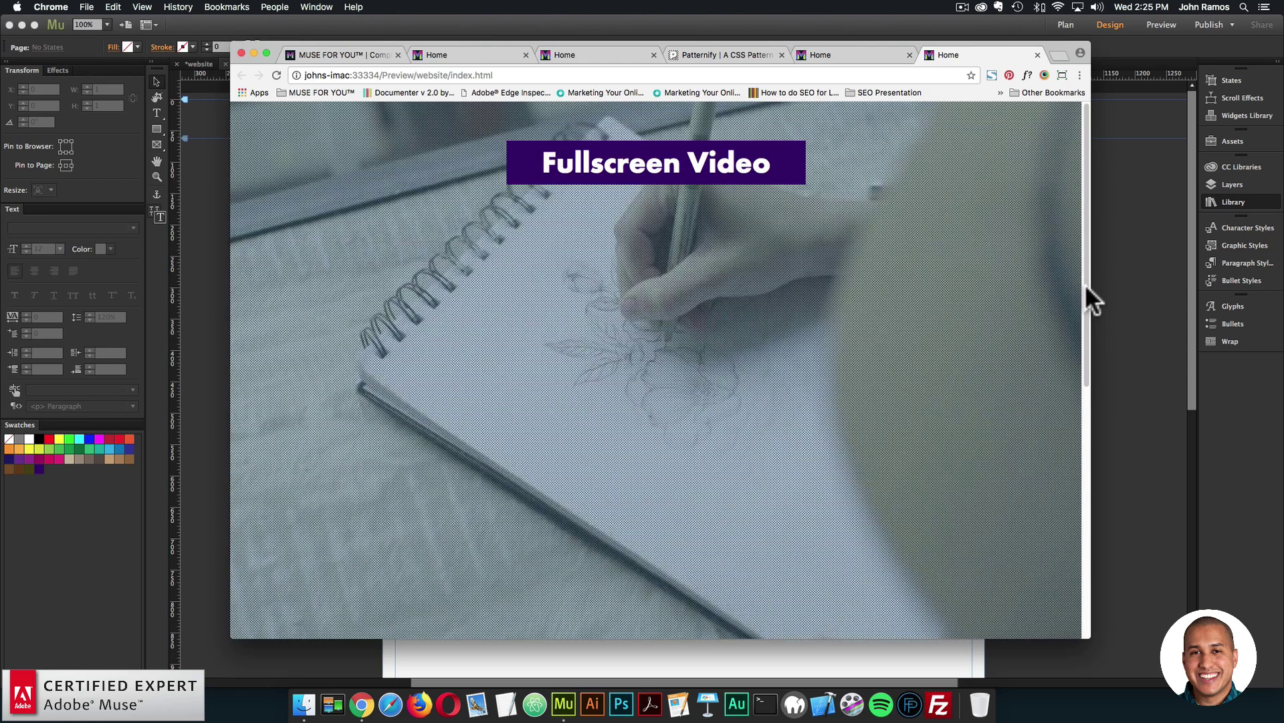
drag(1092, 285, 662, 290)
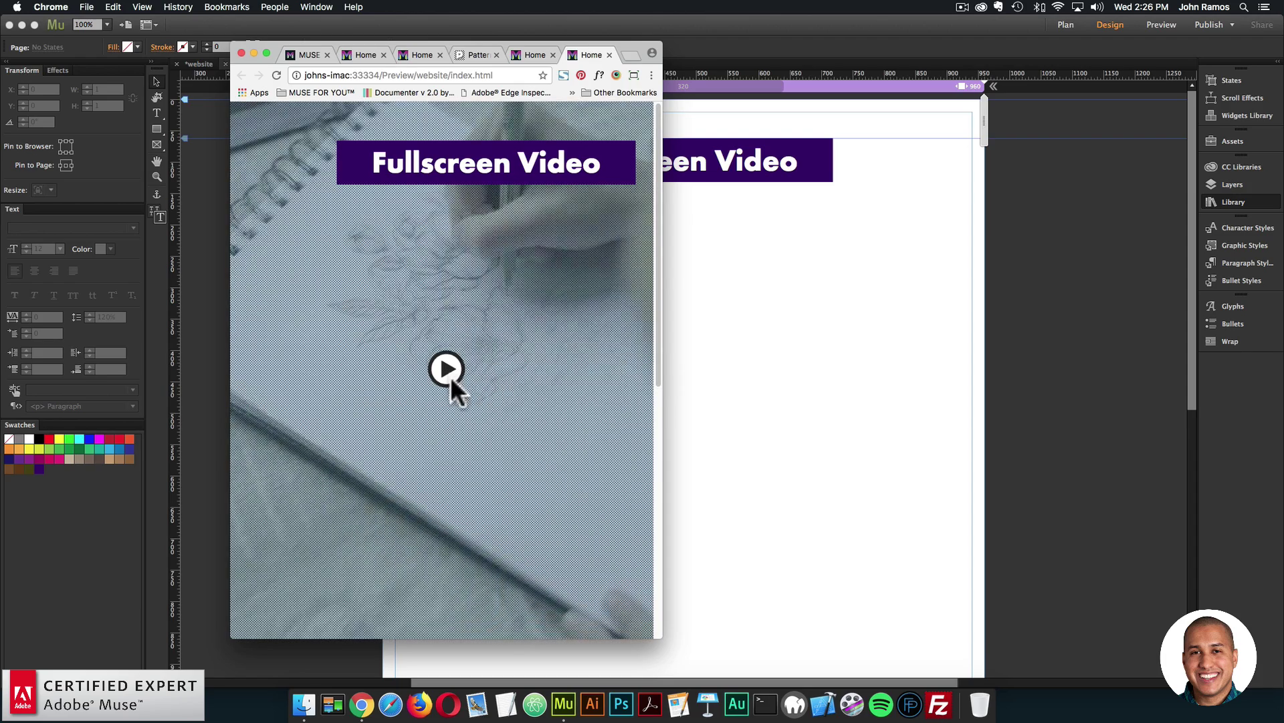
click(277, 75)
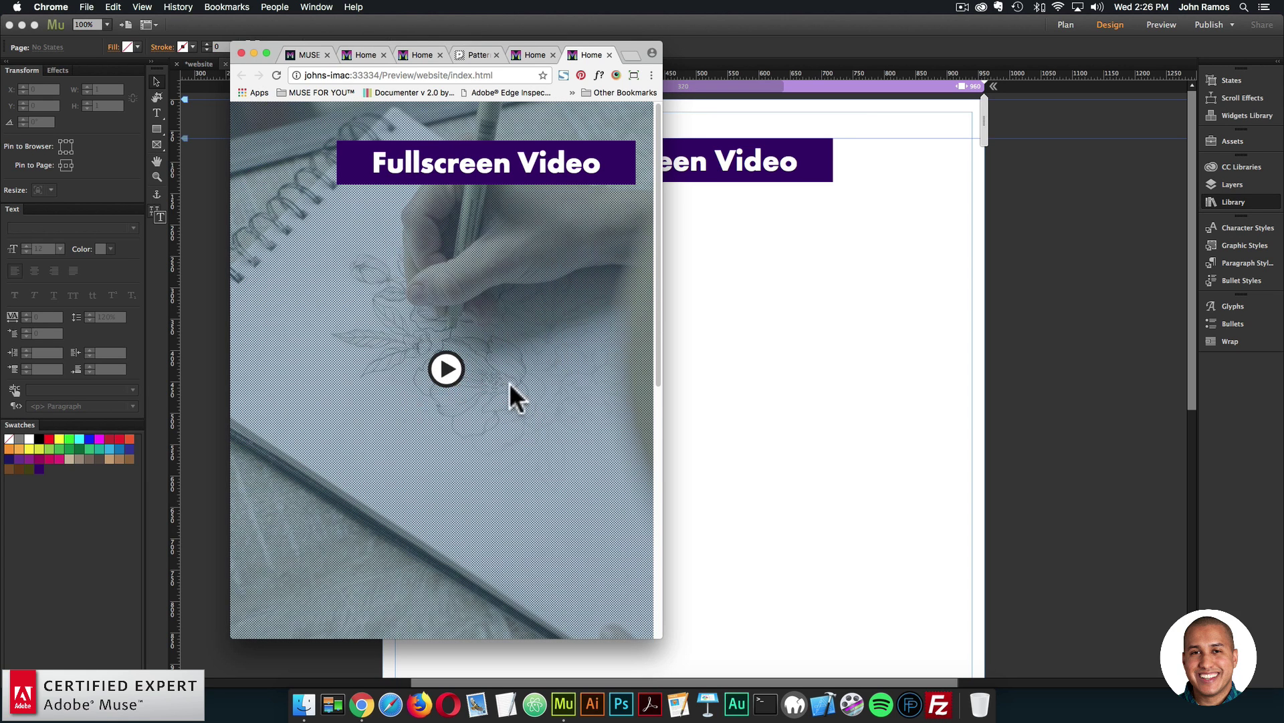
click(444, 368)
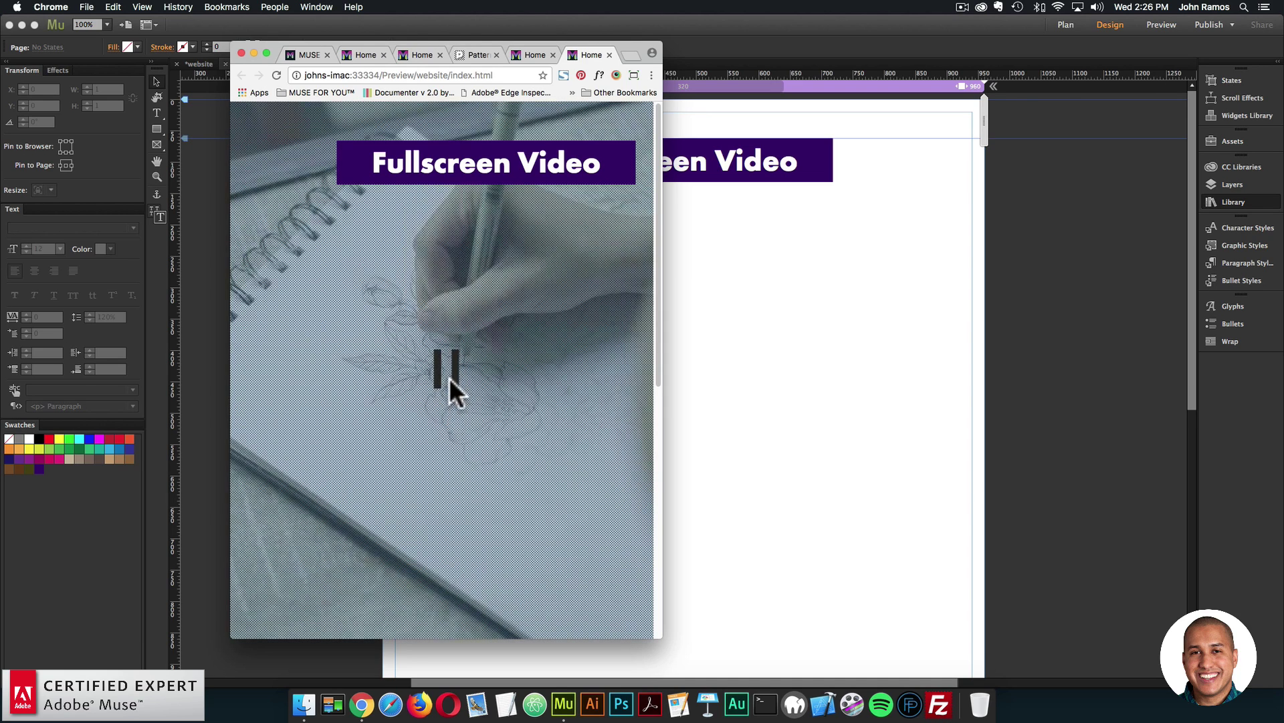
click(448, 377)
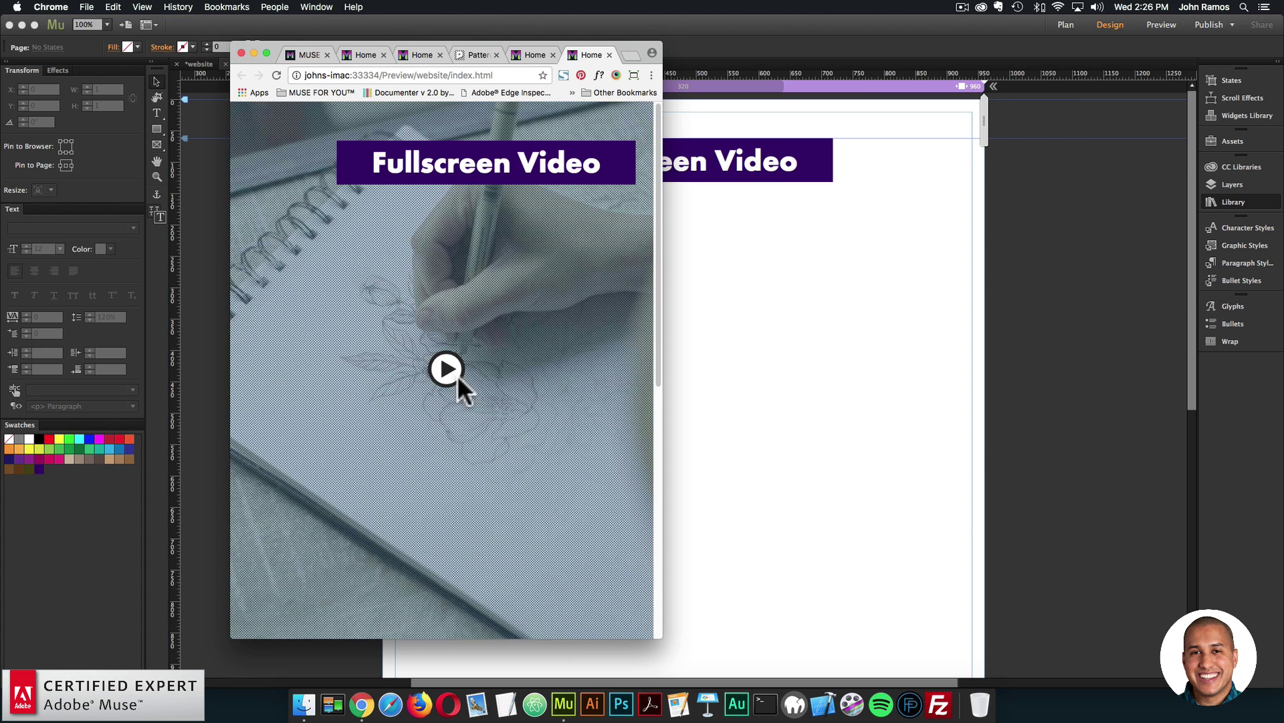
Back in Adobe Muse, set the widget's play button to display when the breakpoint is less than 0.
click(782, 303)
click(378, 164)
click(394, 136)
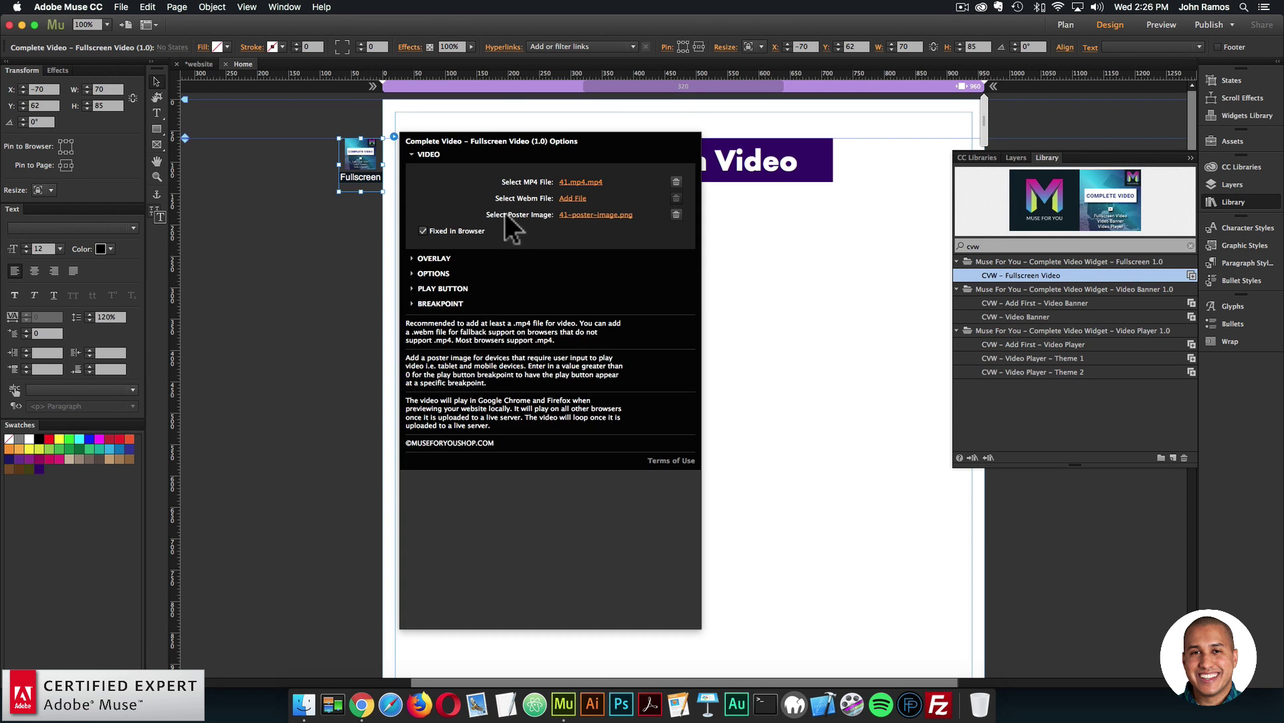
click(441, 288)
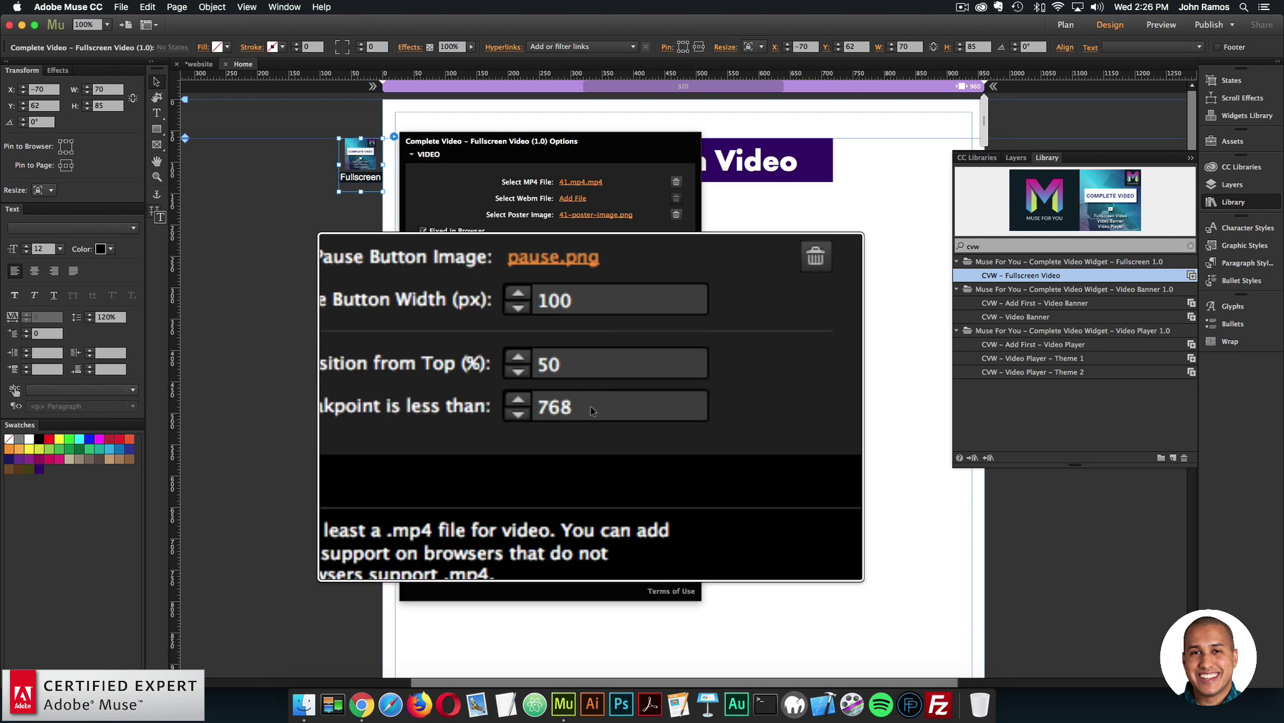
click(590, 405)
text(0)
key(Return)
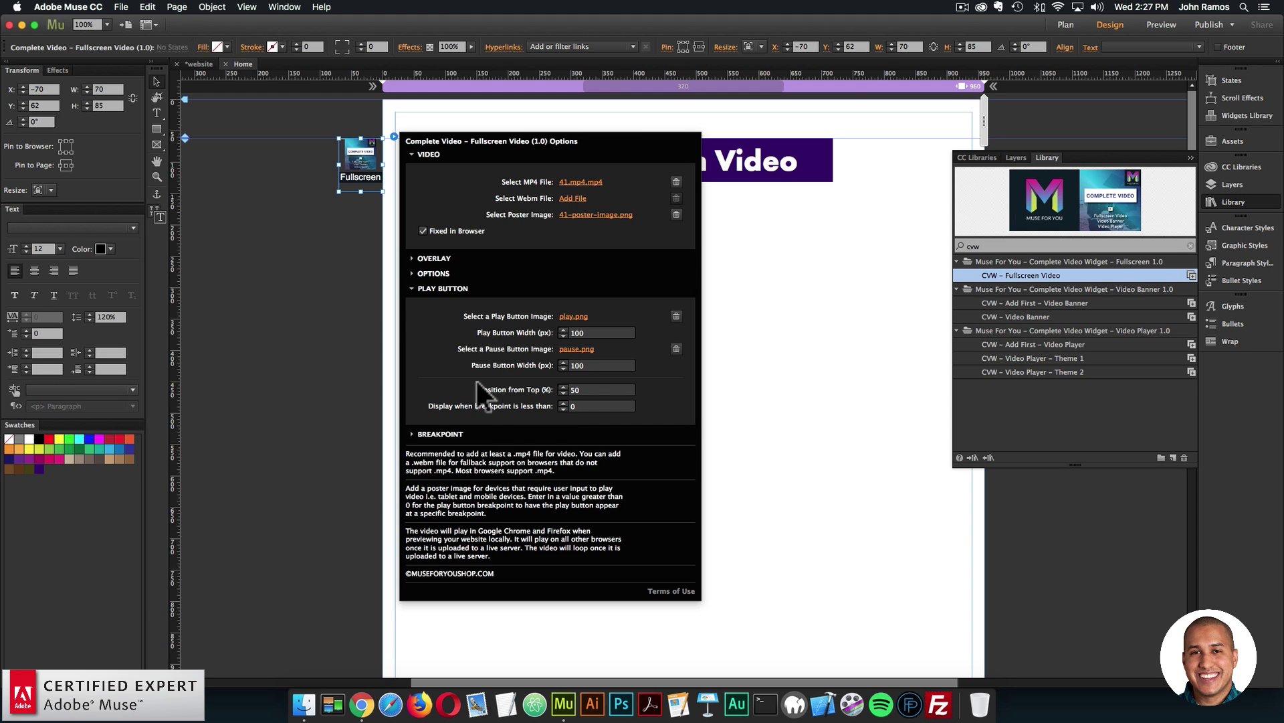
click(461, 289)
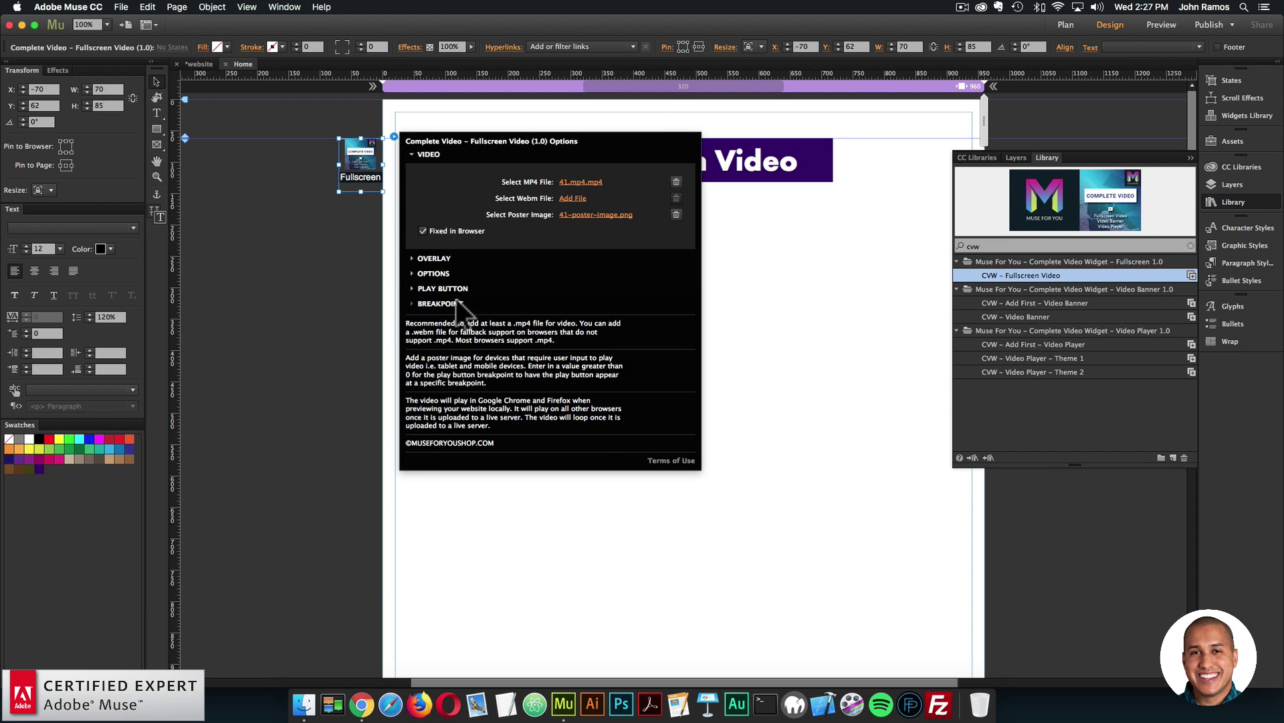
Enable disabling the fullscreen video at a breakpoint and set it to apply below 768.
click(460, 305)
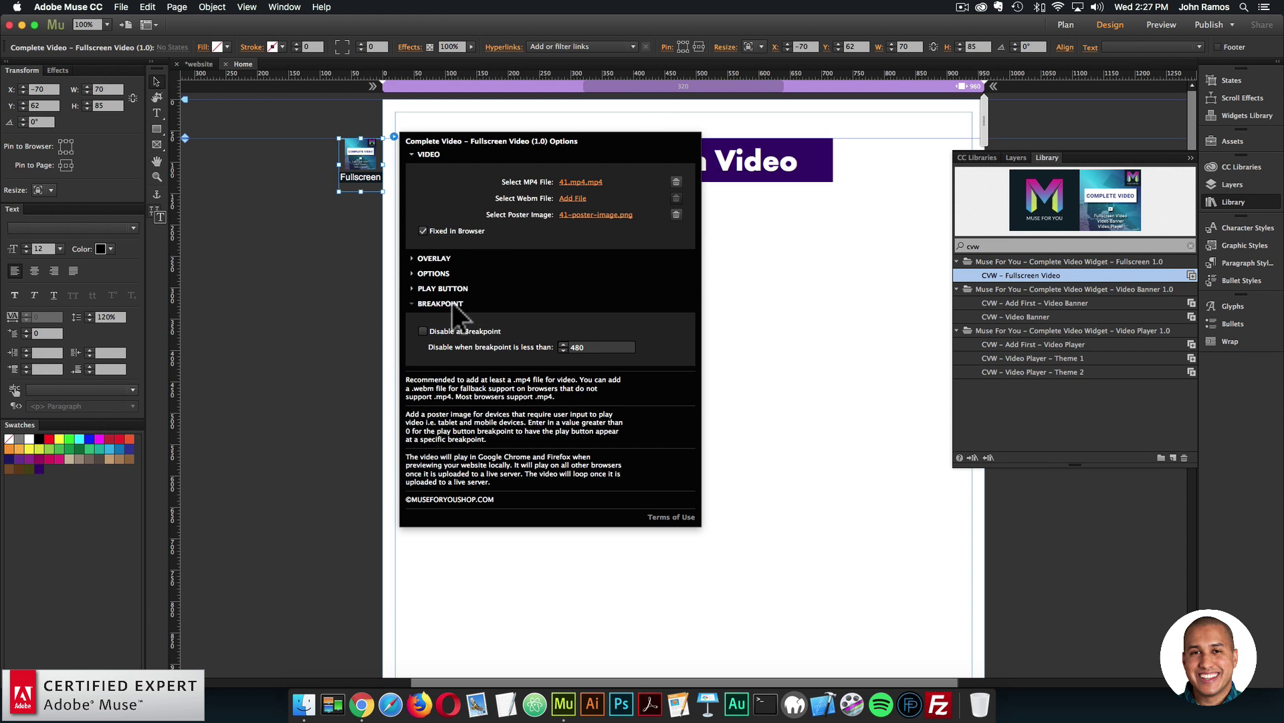
click(423, 333)
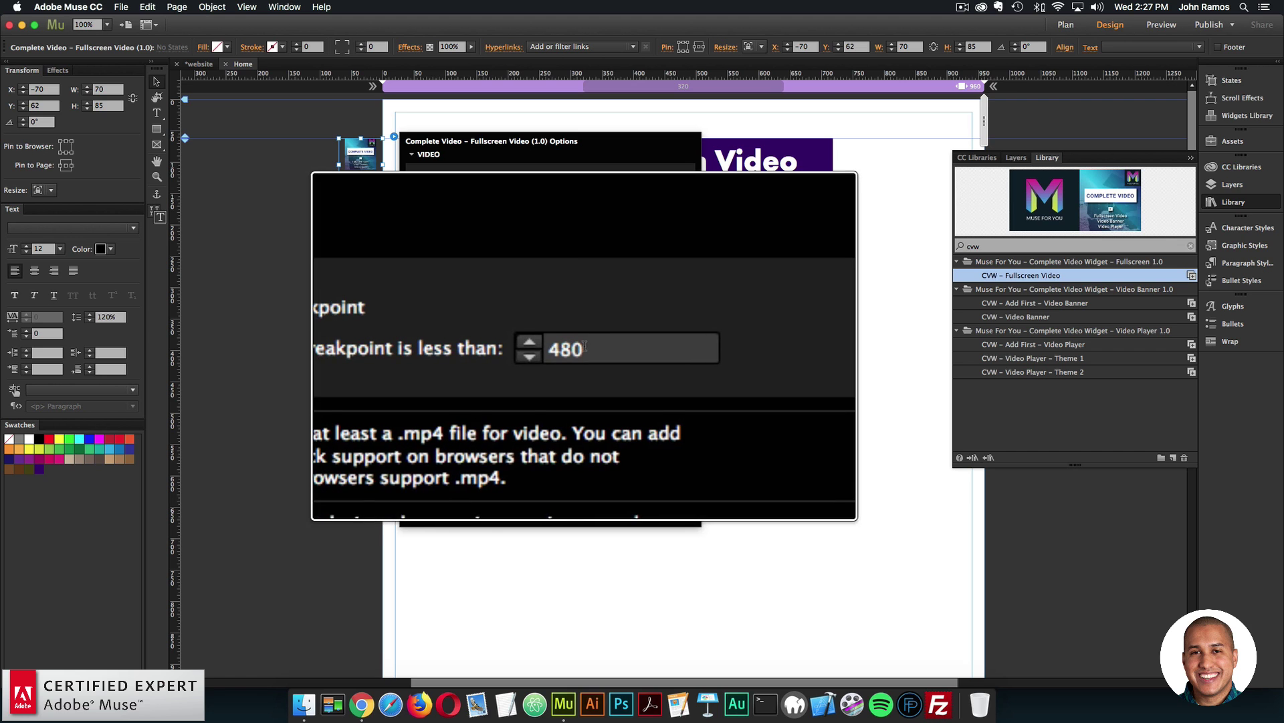
double_click(585, 346)
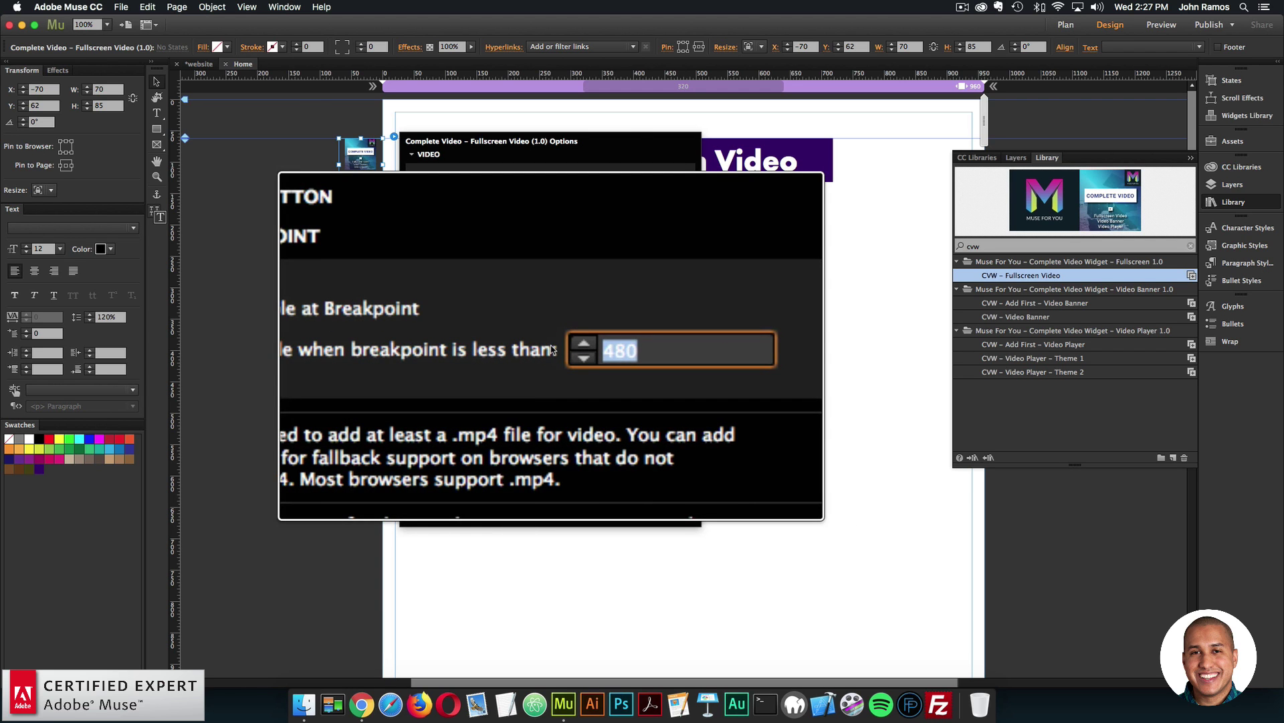
text(768)
key(Return)
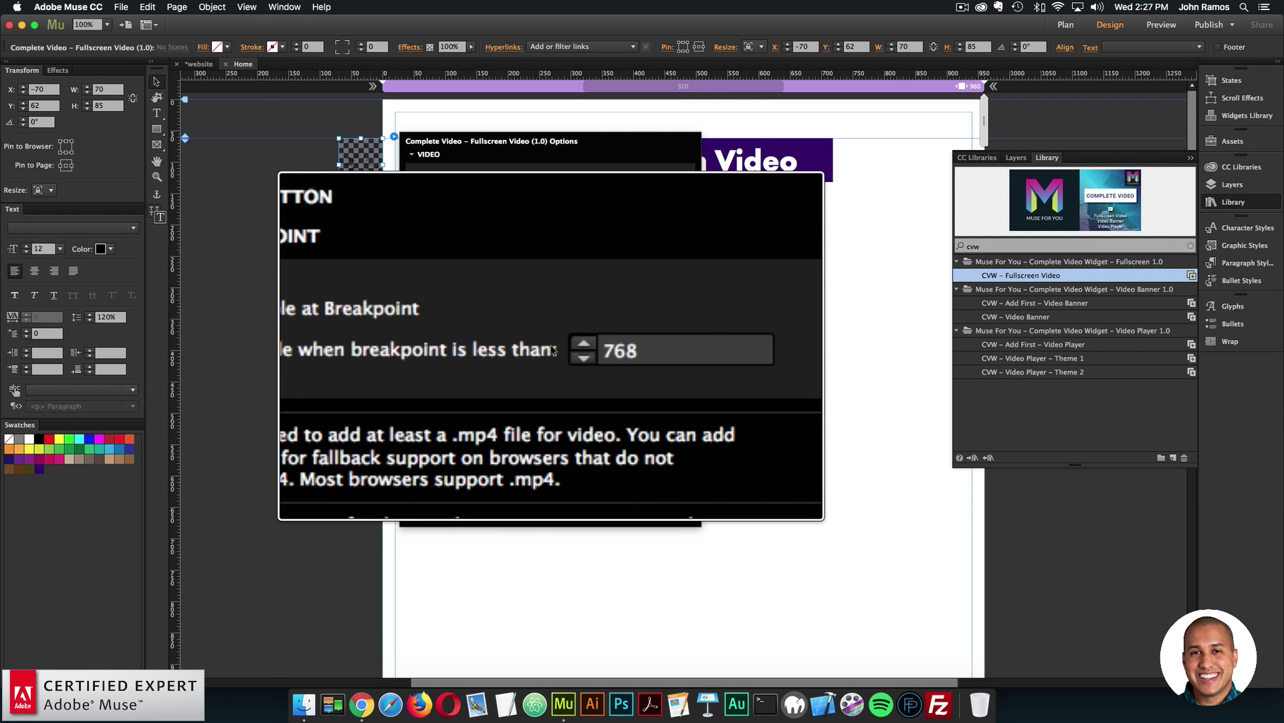
click(615, 349)
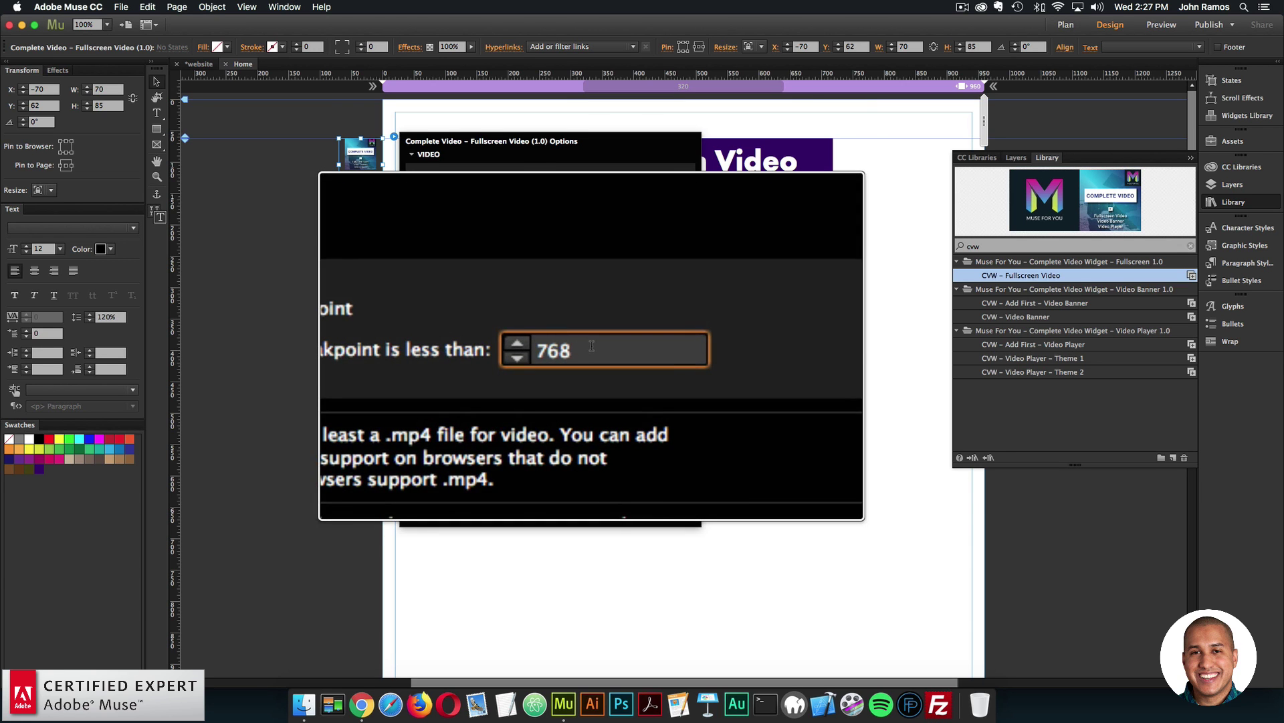
key(Escape)
Preview the page in the browser and widen the window to check the video's breakpoint behaviour.
click(121, 7)
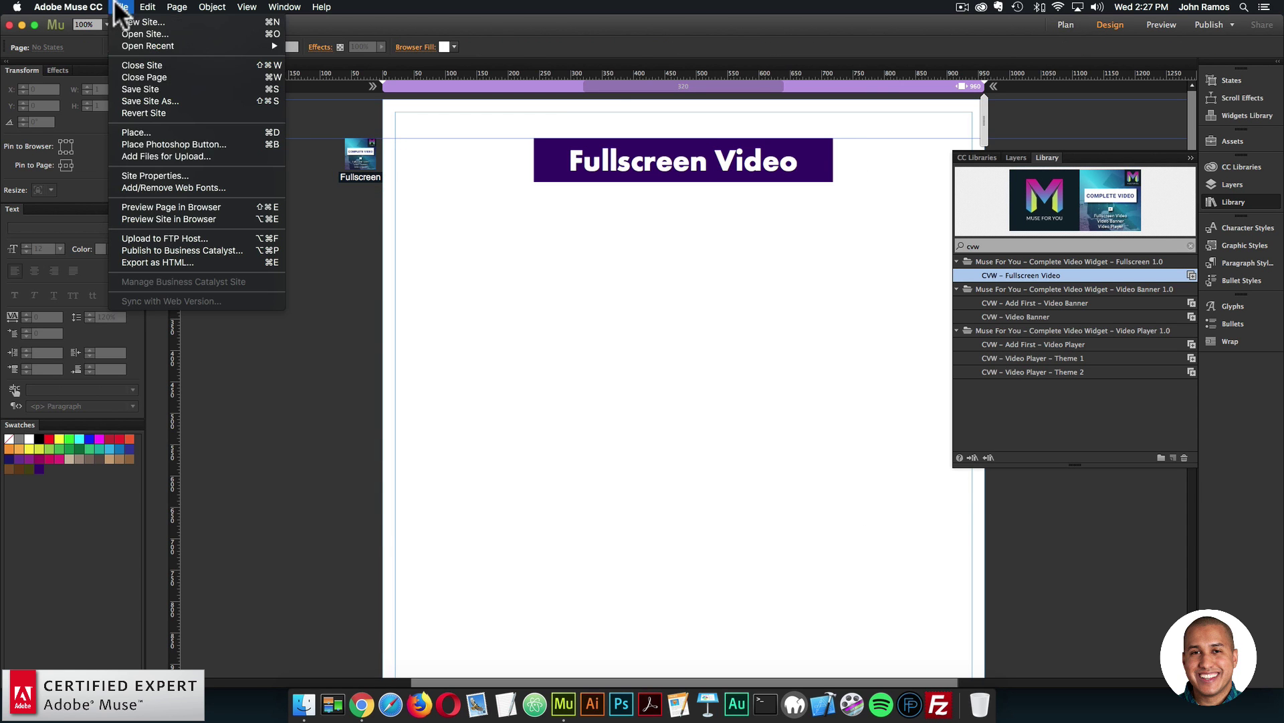
click(144, 205)
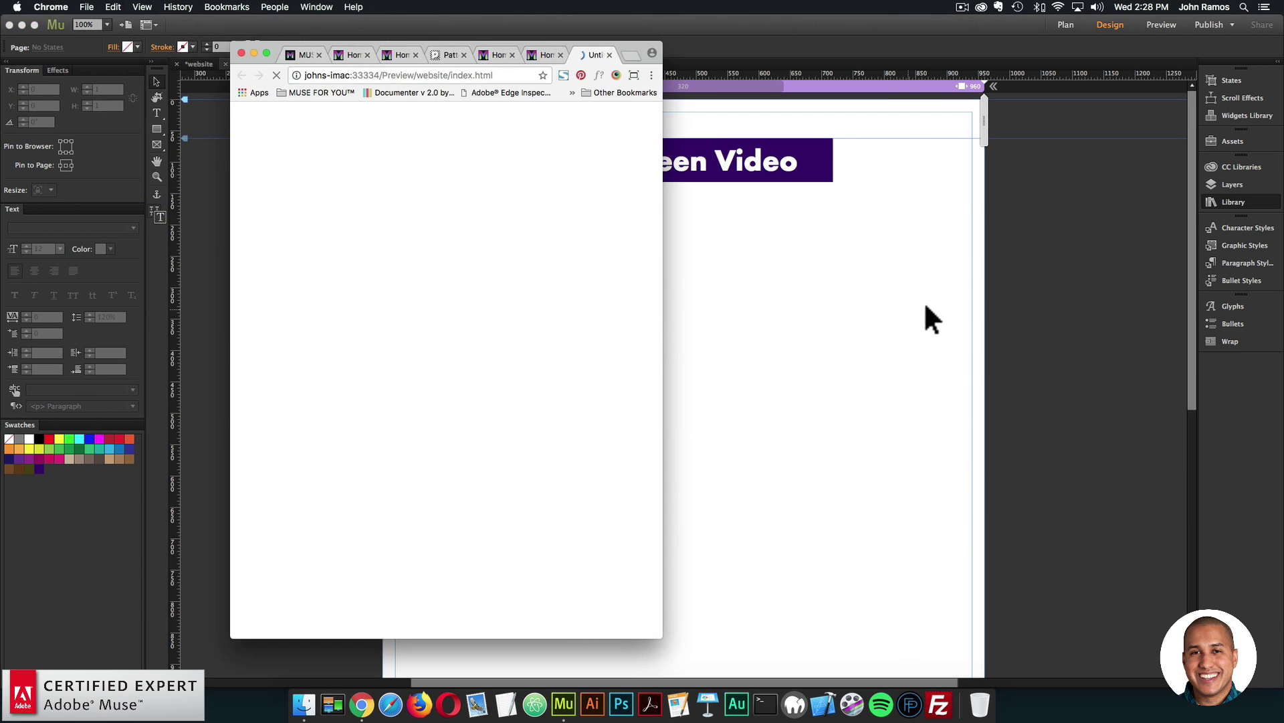
drag(663, 240, 717, 252)
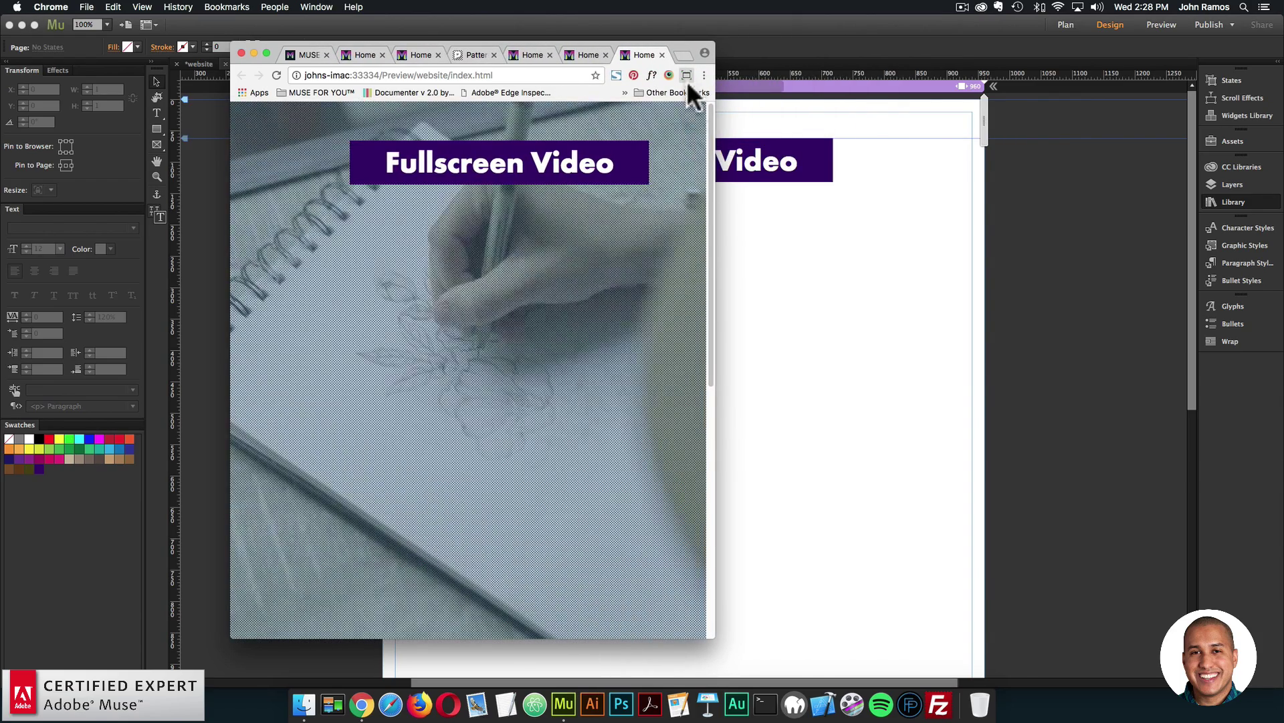
Turn on the window resize tooltip and resize the browser across 768 px to check where the video is disabled.
click(686, 75)
click(688, 160)
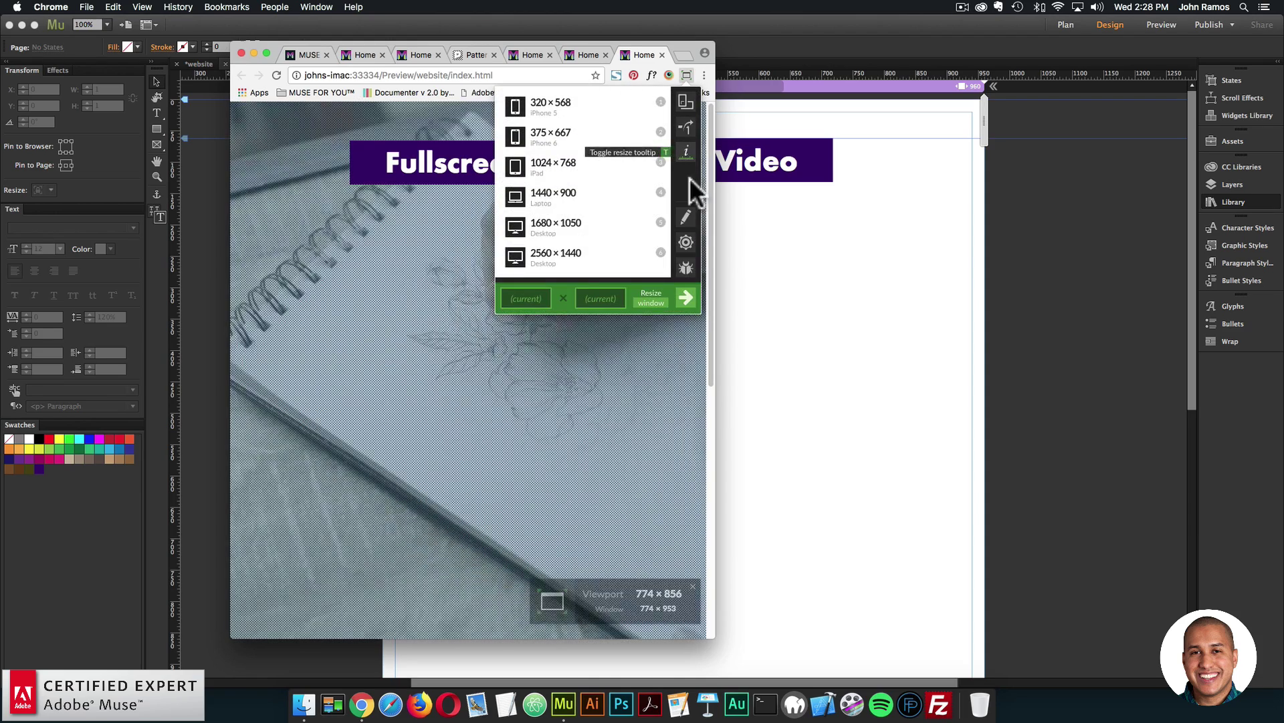
click(709, 376)
mouse_move(718, 376)
mouse_down()
mouse_move(775, 378)
mouse_move(686, 372)
mouse_move(706, 375)
mouse_up()
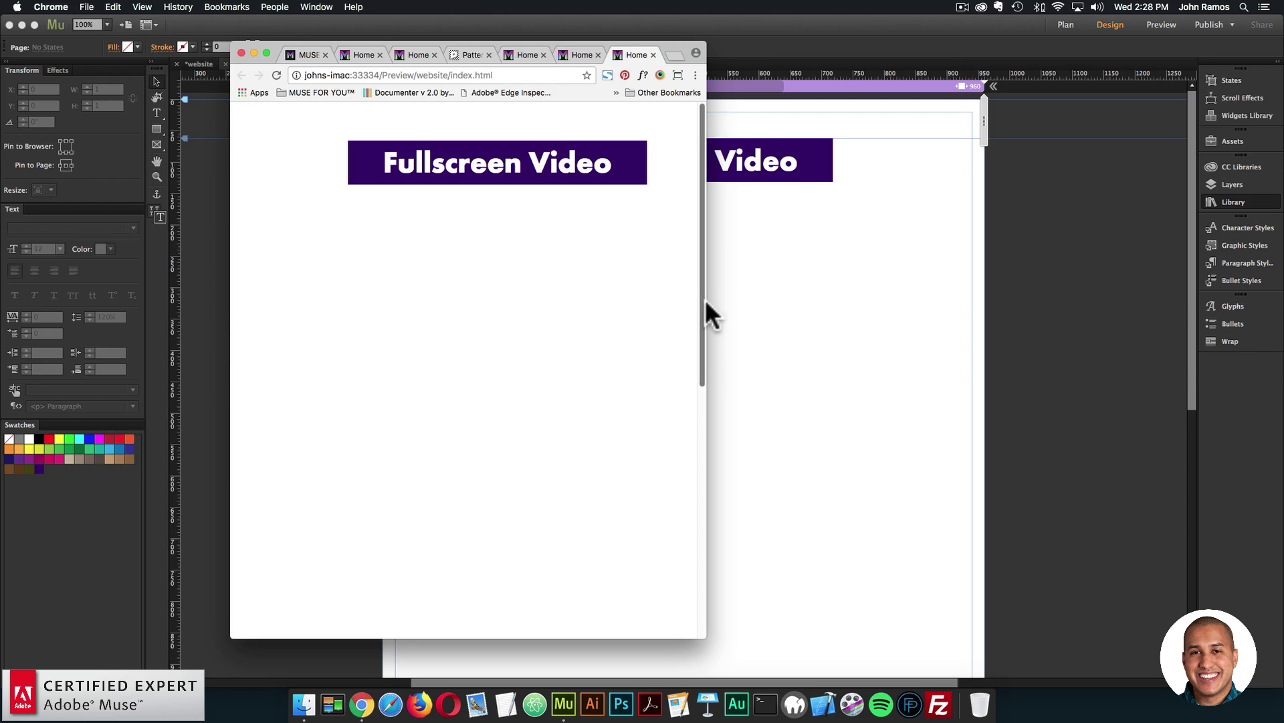
drag(705, 300, 980, 314)
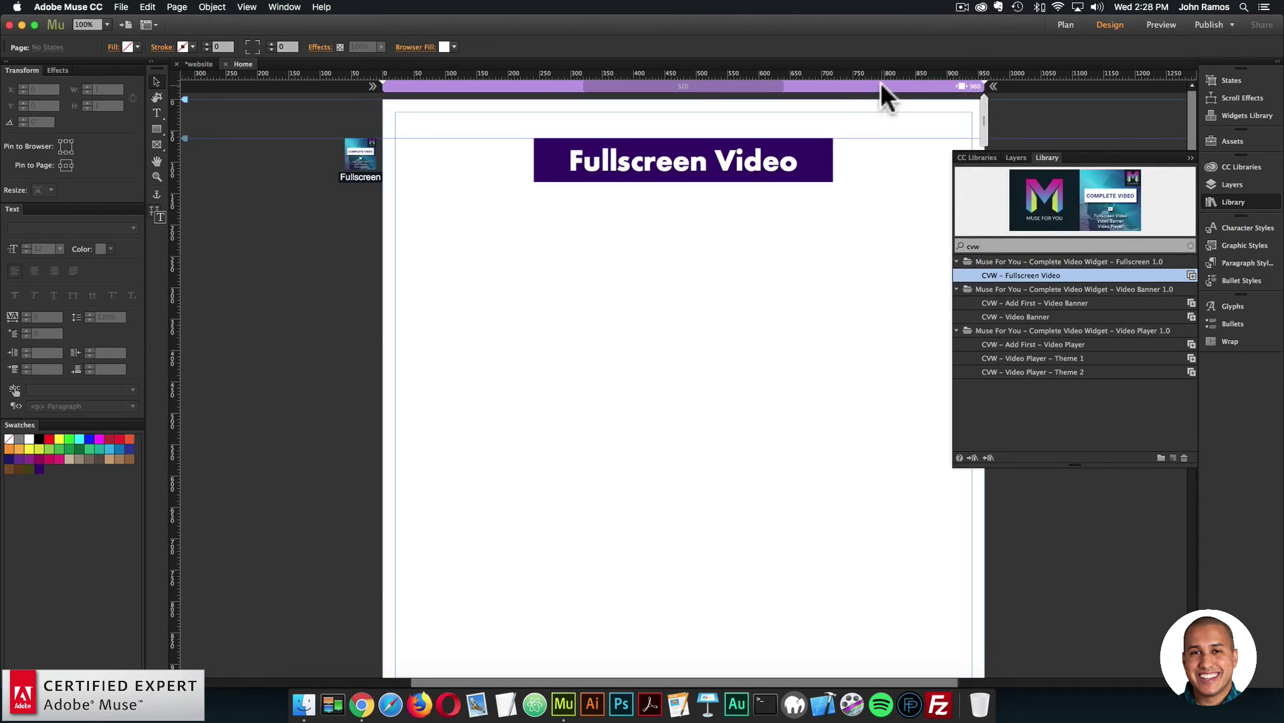
Back in Adobe Muse, add fluid-width breakpoints at 600 and 480 to the Home page.
right_click(885, 83)
click(885, 83)
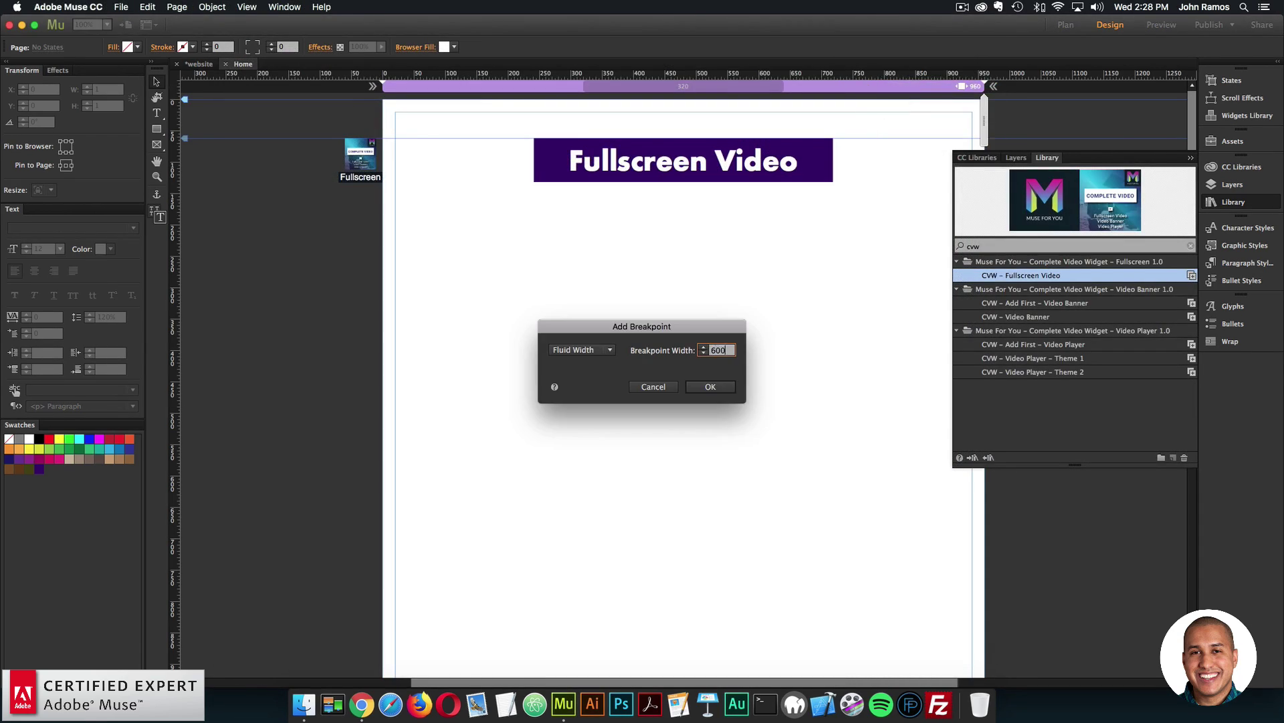
key(Return)
right_click(826, 81)
click(835, 85)
text(4)
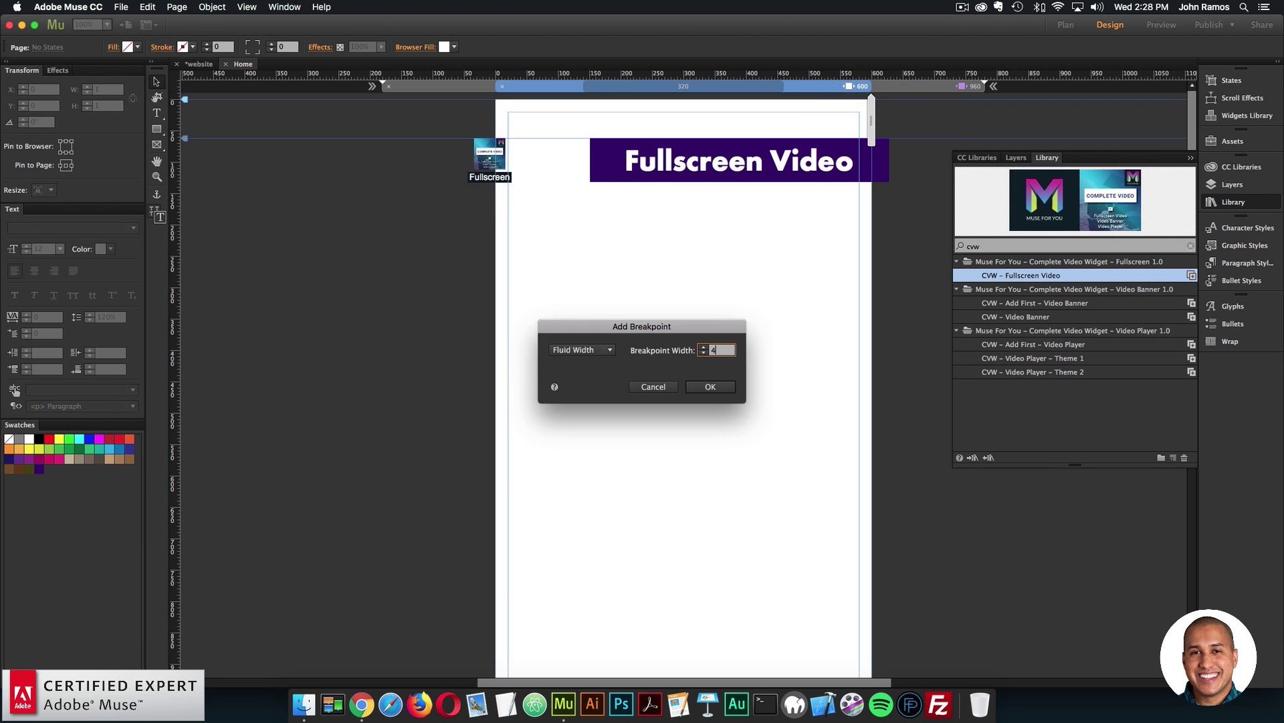
text(80)
key(Return)
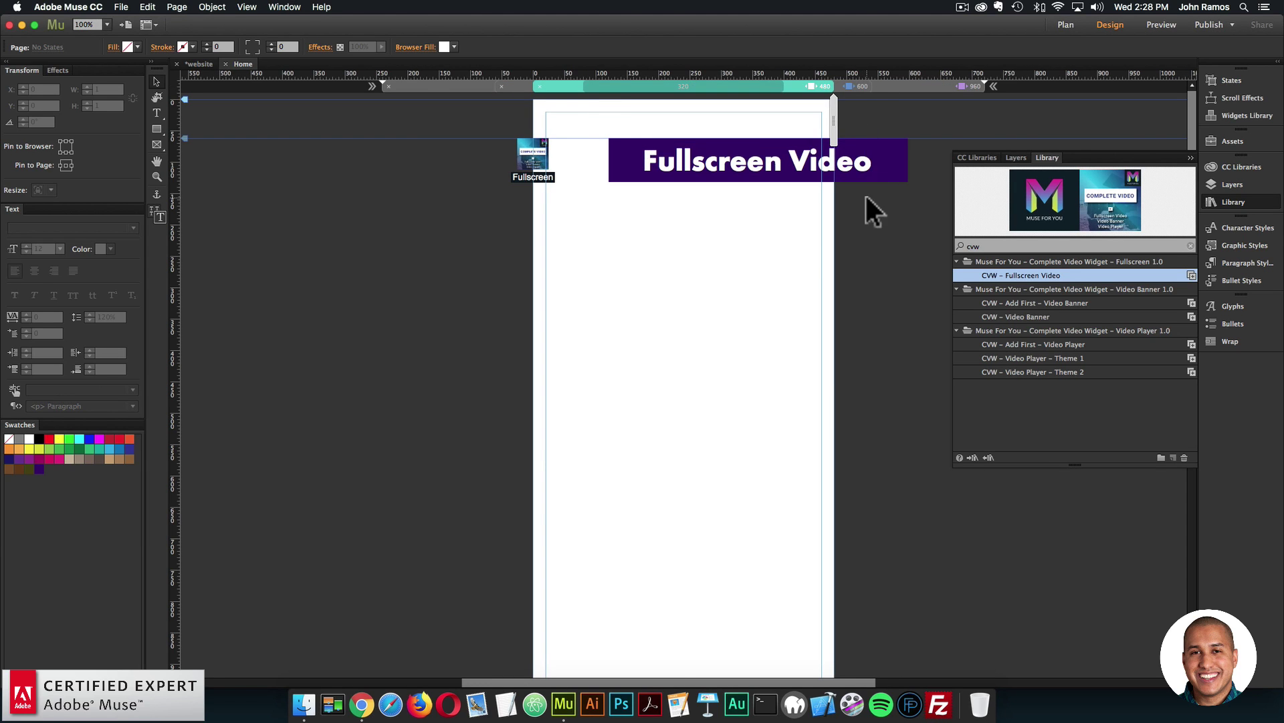
Reposition the Fullscreen Video title at the 480 and 600 breakpoints and move the widget off the page at 480, then return to 960.
drag(792, 150, 716, 153)
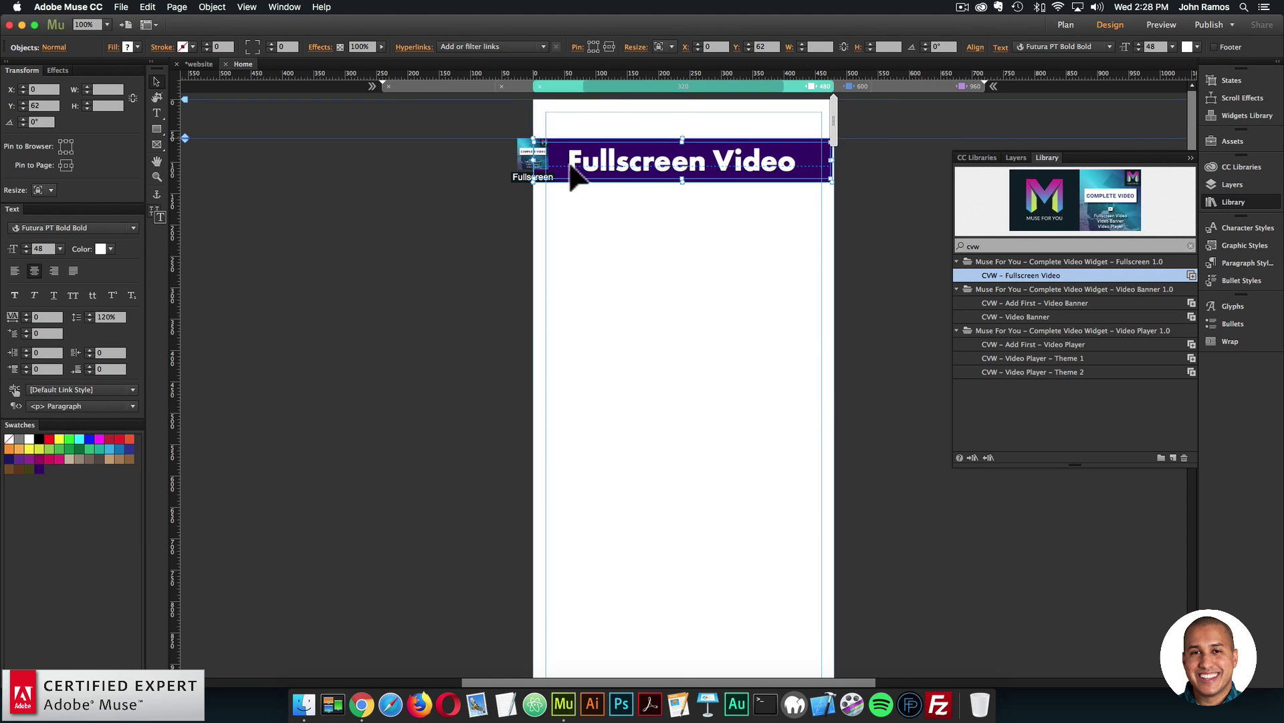
drag(535, 163, 508, 167)
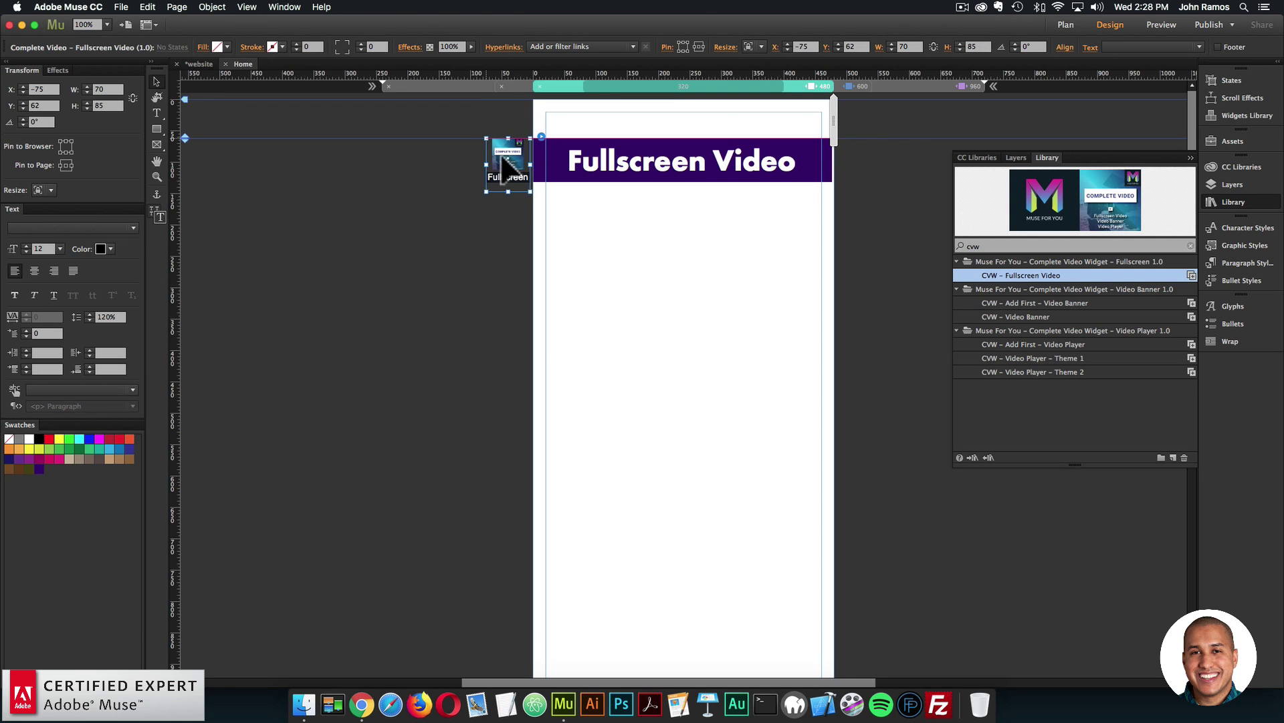
click(859, 87)
drag(802, 169, 748, 169)
click(936, 85)
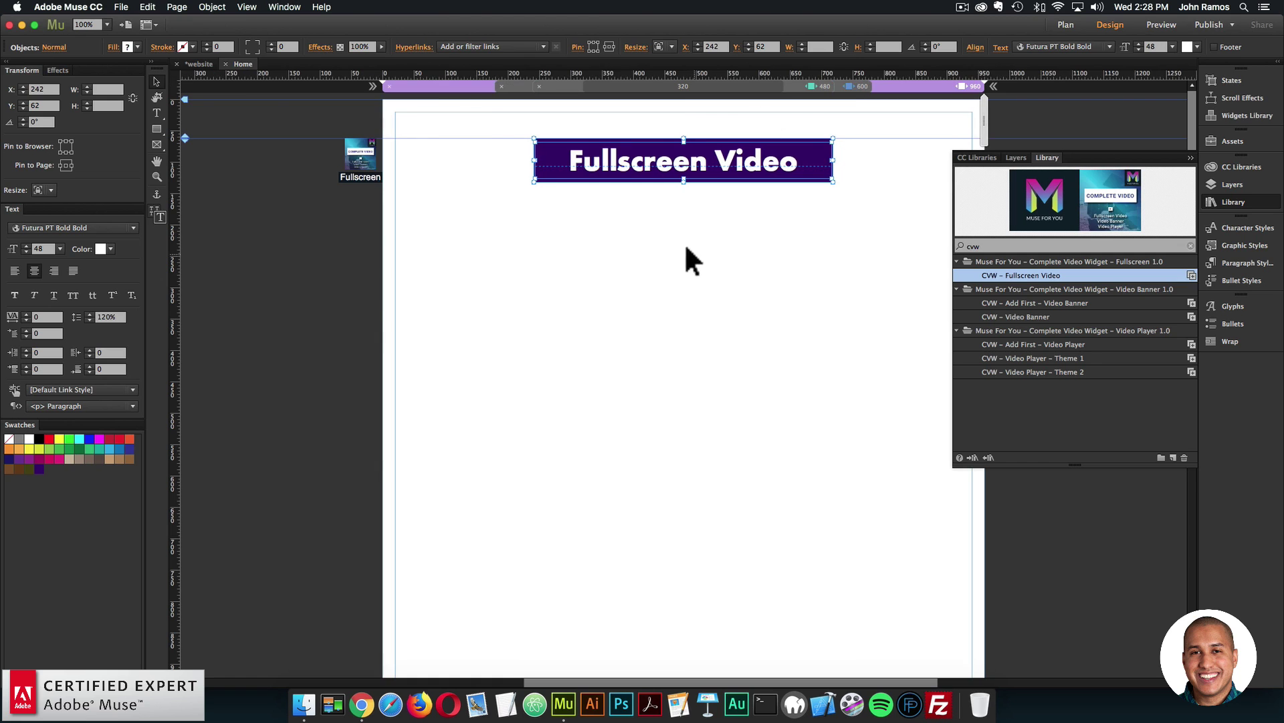
Turn off Disable at Breakpoint in the fullscreen video widget's options.
click(227, 87)
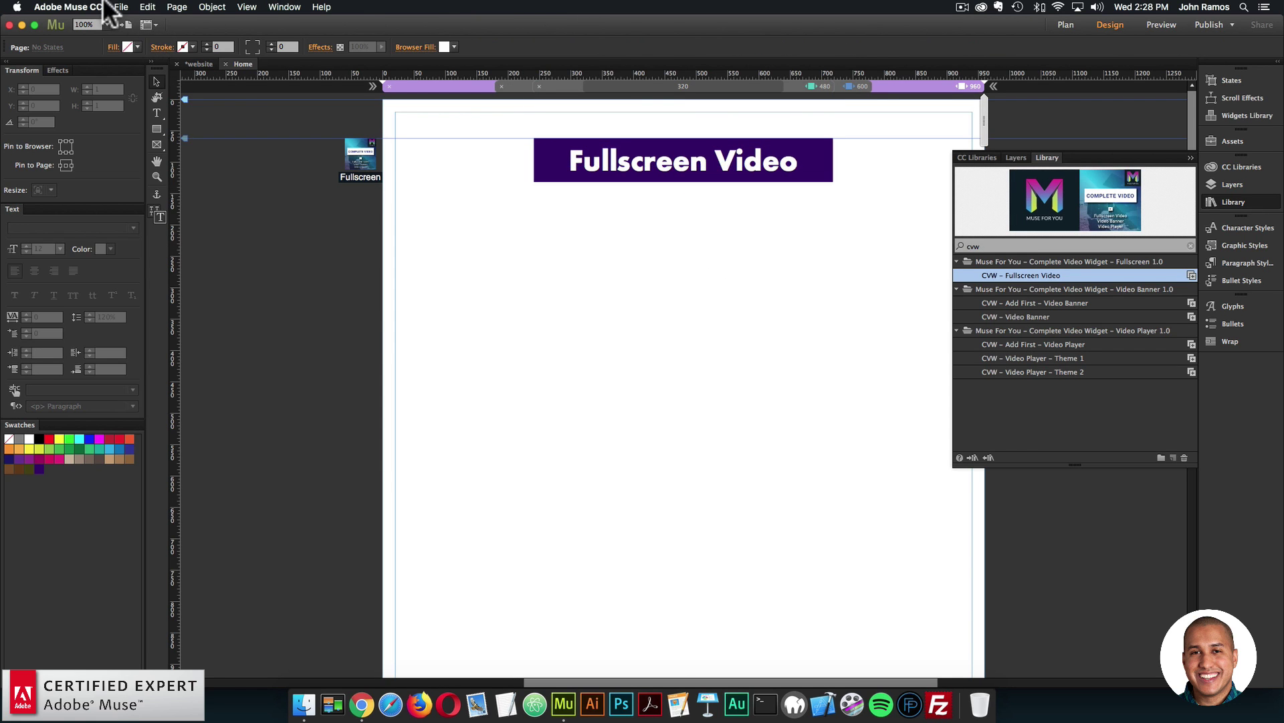
drag(352, 168, 352, 168)
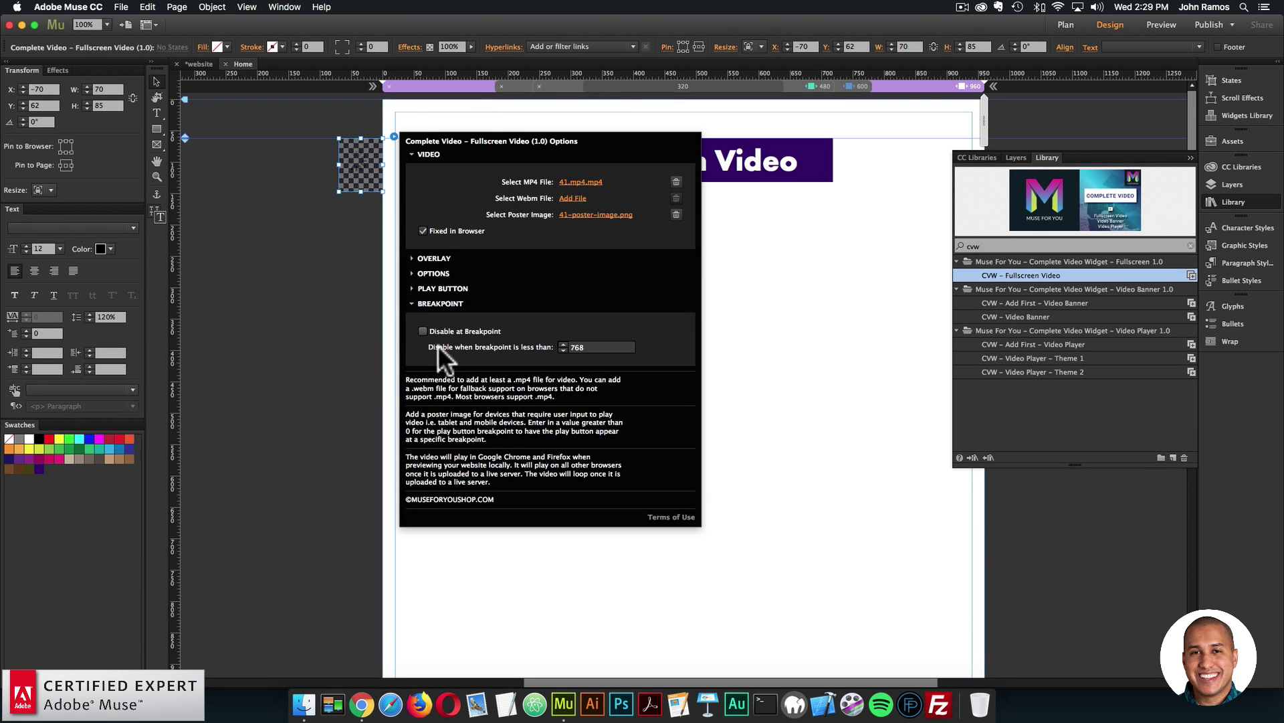
click(330, 290)
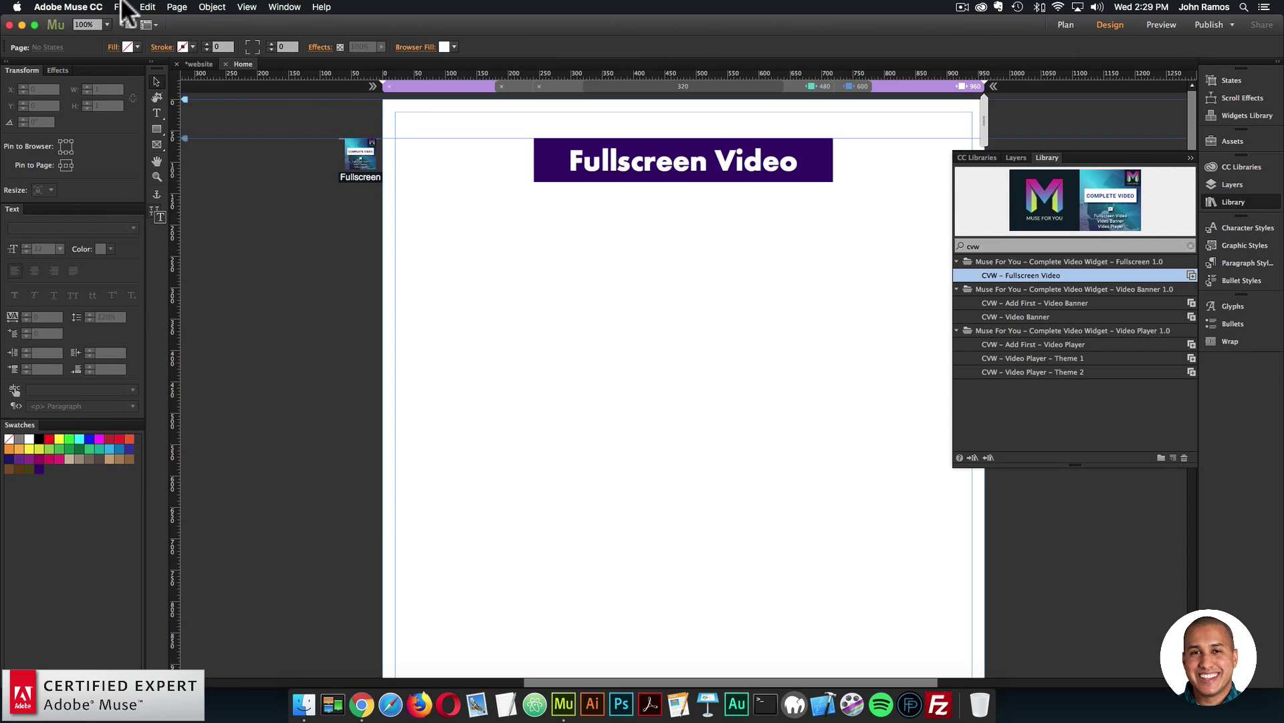
Preview the page in the browser and resize the window to check the video across the breakpoints.
click(121, 6)
click(167, 205)
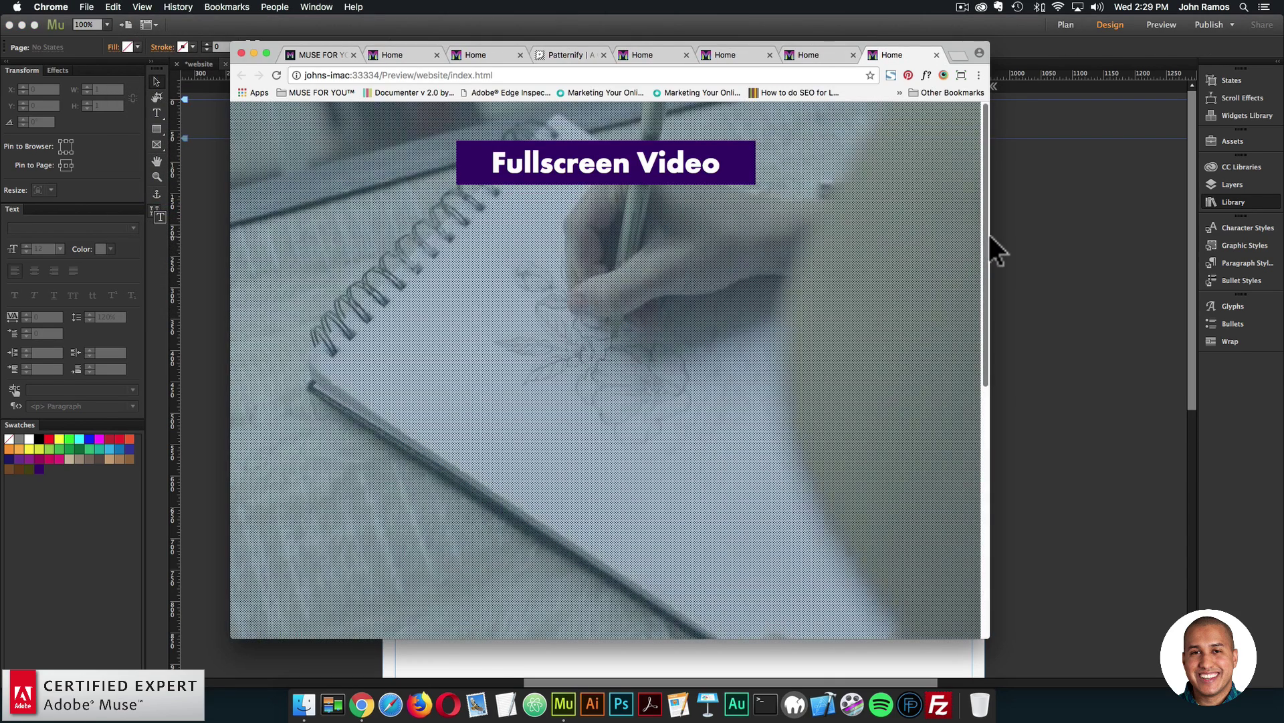
drag(990, 252, 1108, 247)
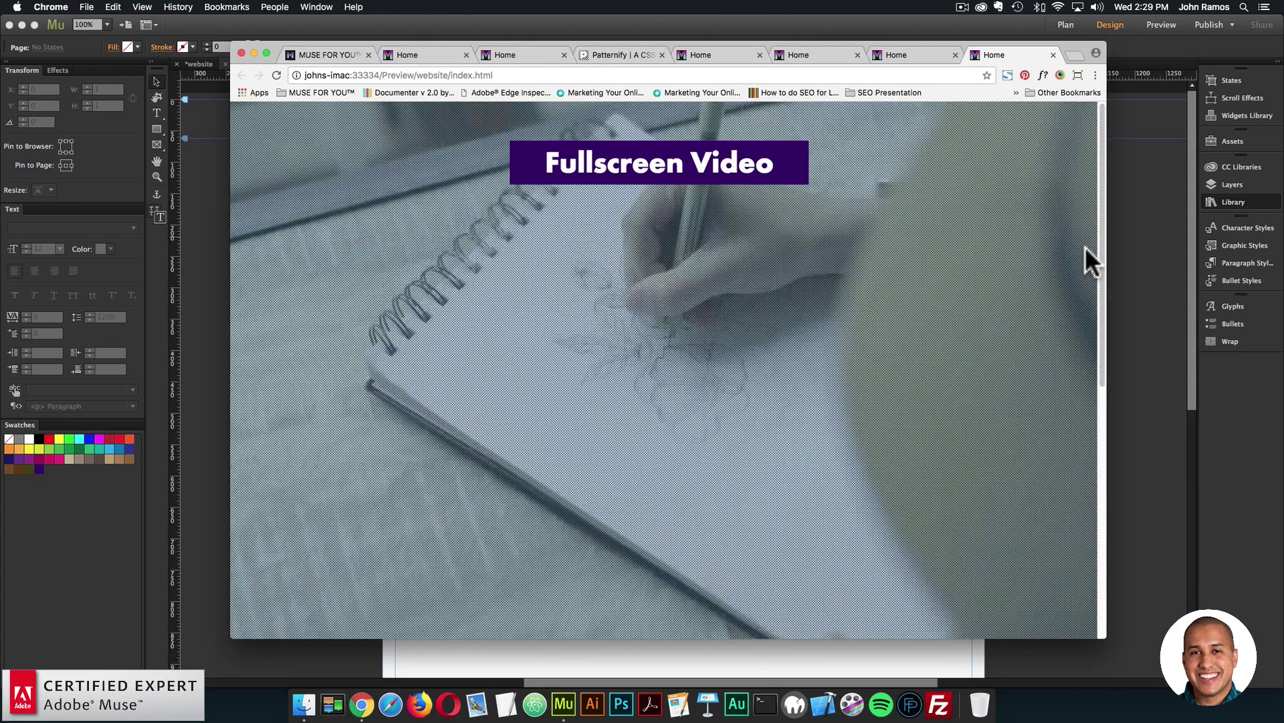
Go to museforyoushop.com in a new browser tab and open the Complete Video Widget product page from the shop.
key(super+t)
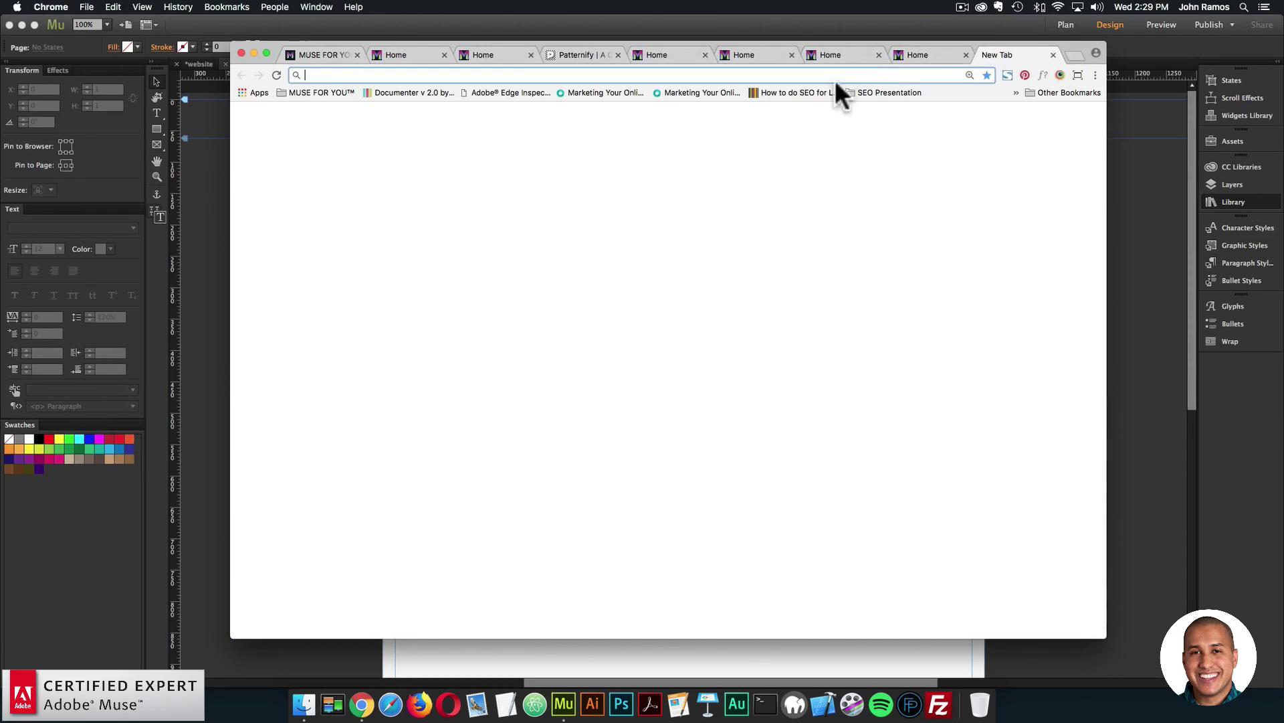
text(museforyoushop)
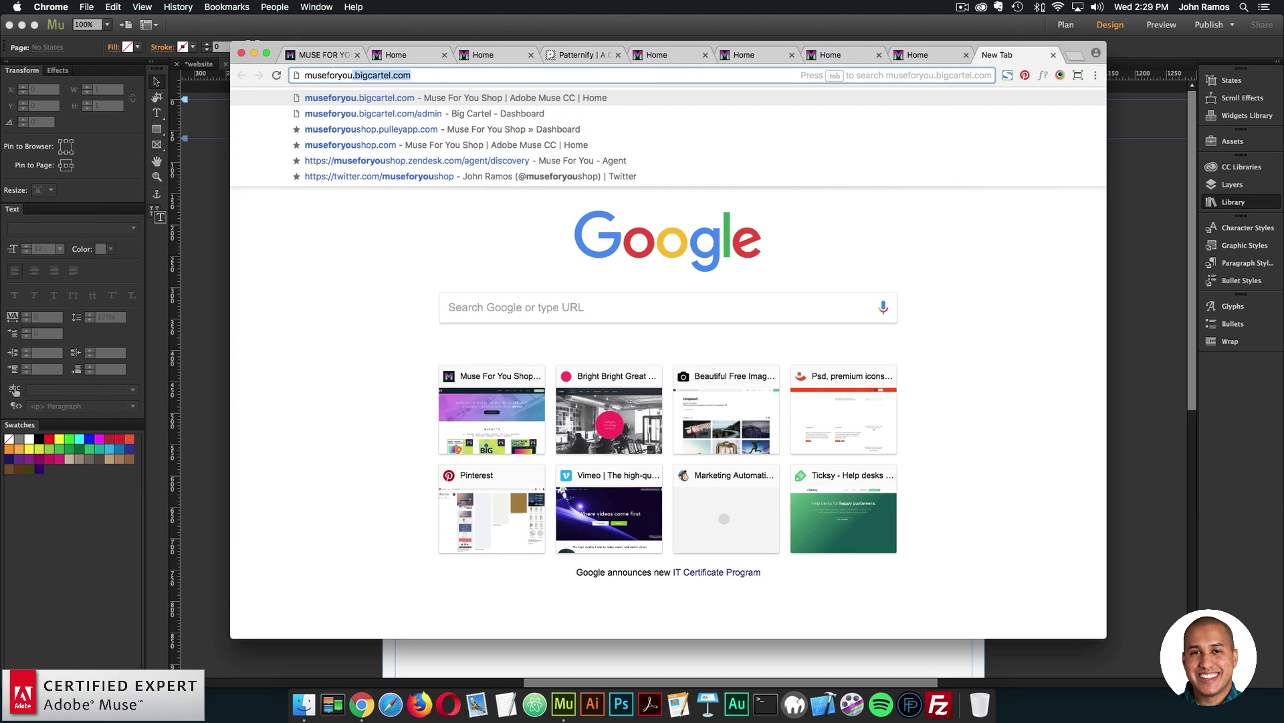
text(.com)
key(Return)
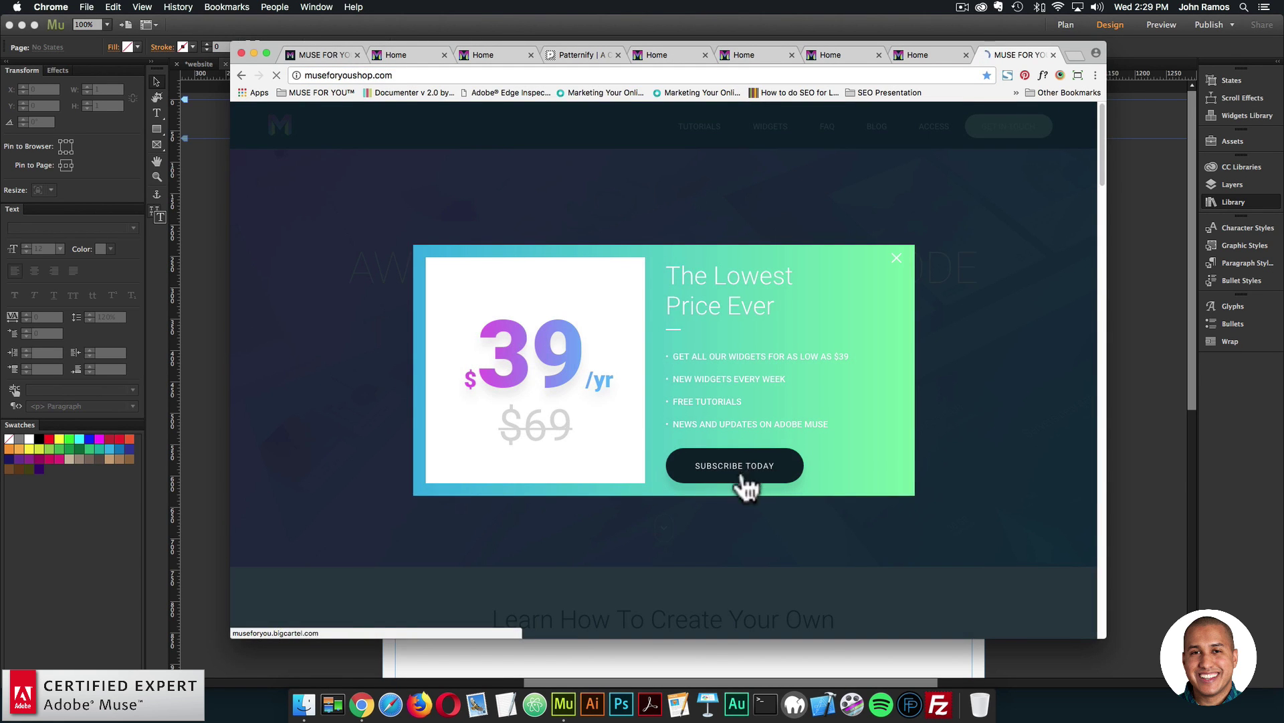
click(738, 468)
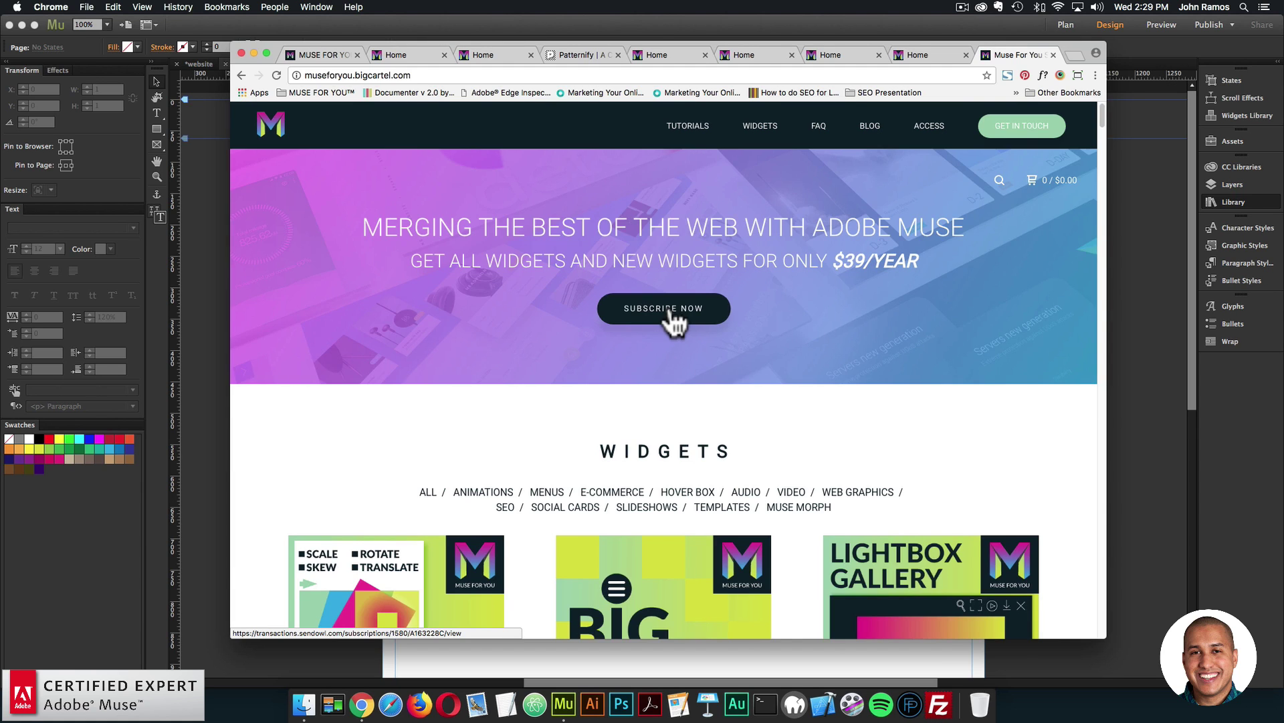
scroll(672, 317, down, 8)
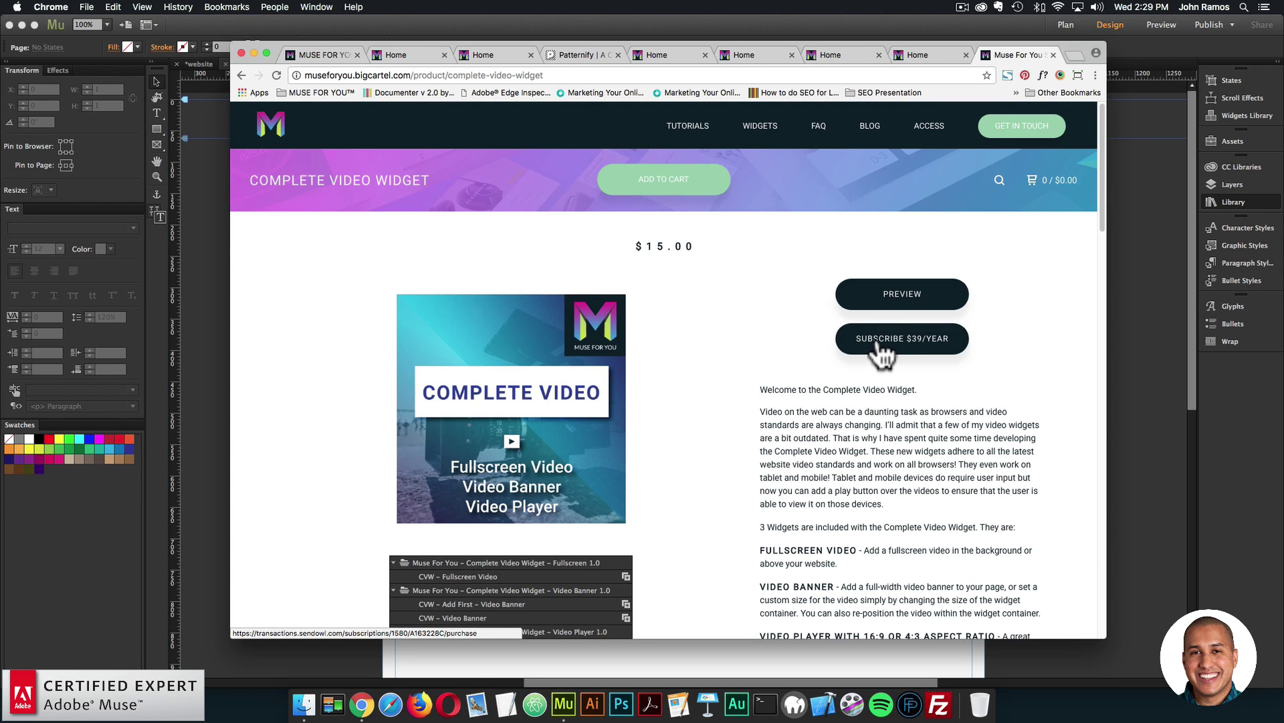
Review the Complete Video Widget product page, including its included widgets, feature lists and comments.
scroll(874, 332, down, 5)
scroll(870, 331, up, 6)
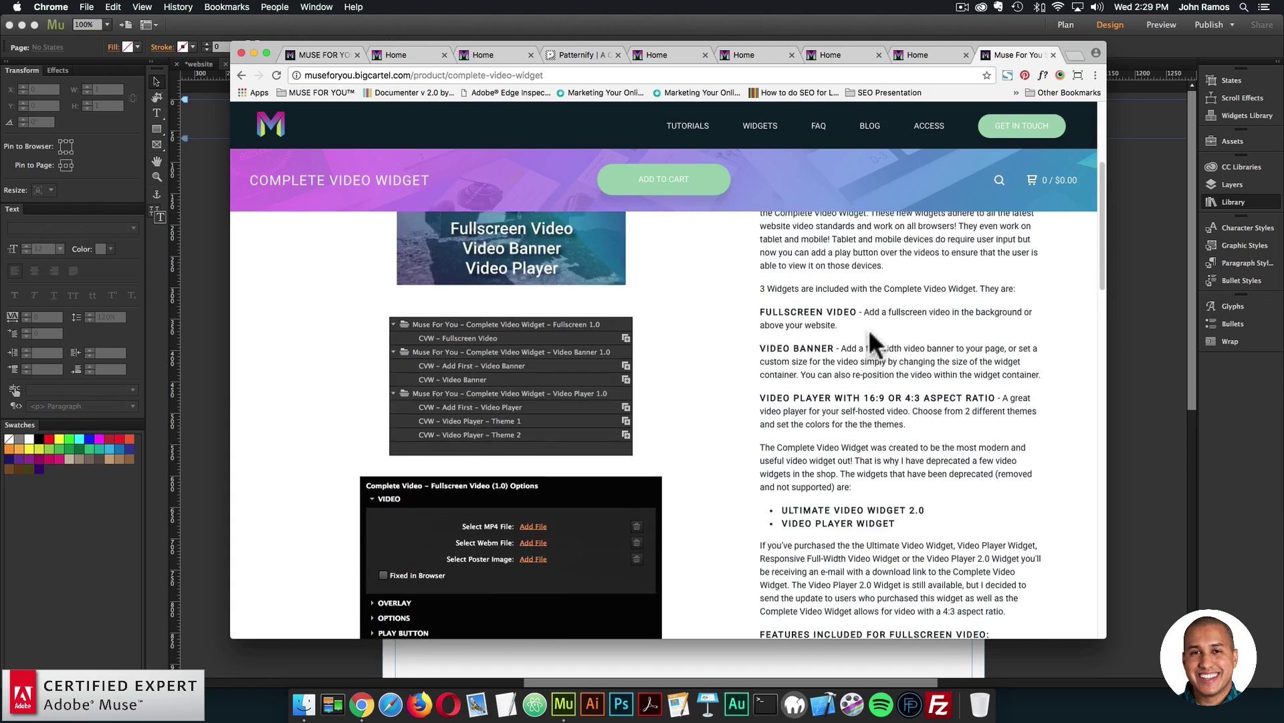
scroll(866, 332, down, 5)
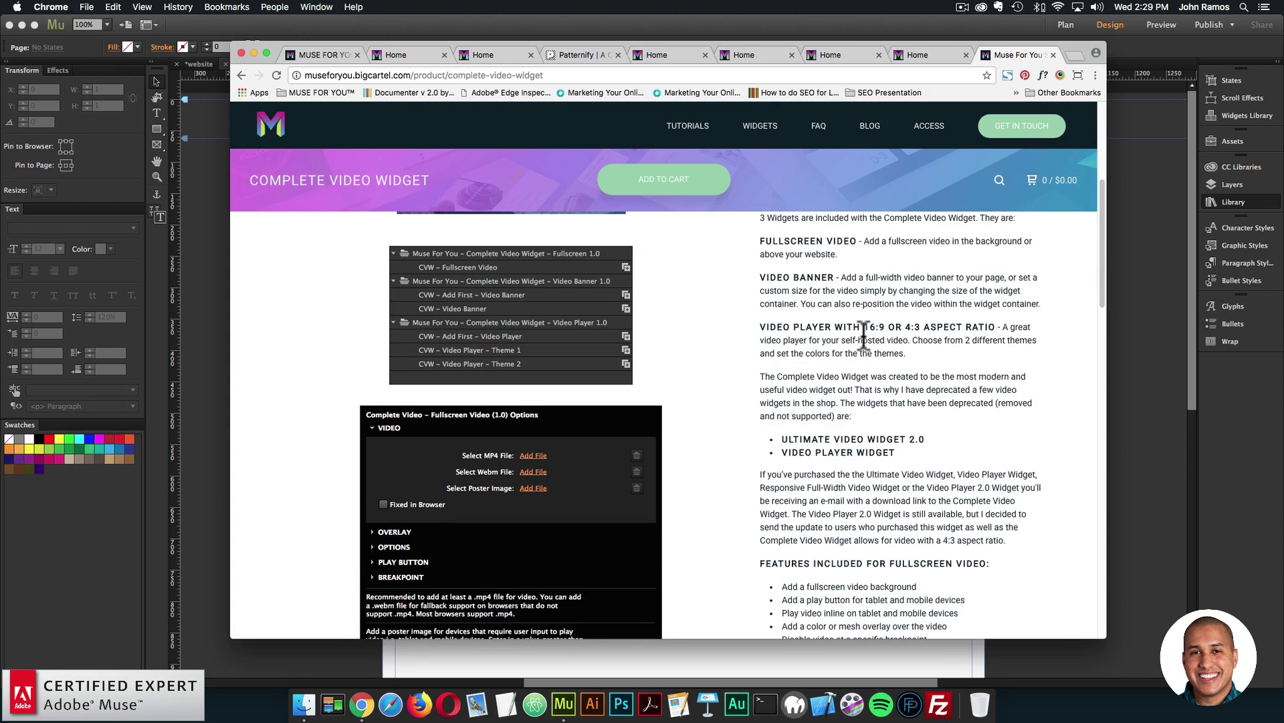
scroll(863, 333, down, 10)
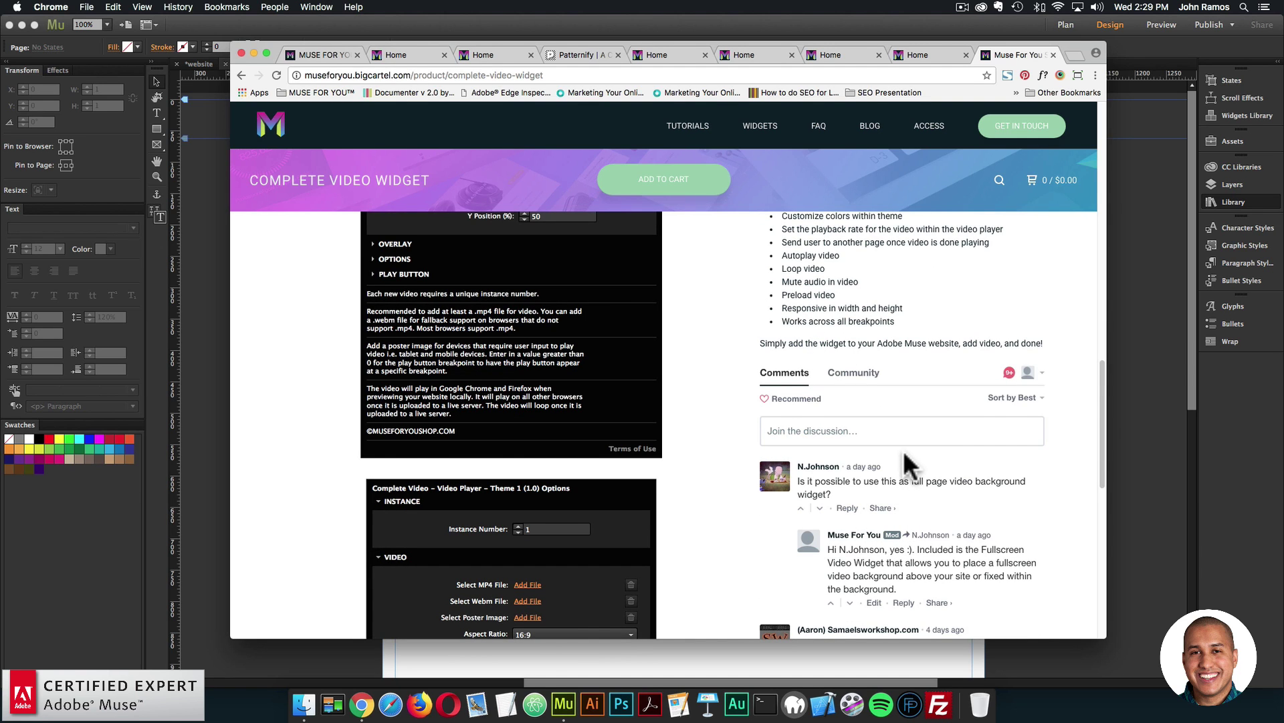
scroll(903, 451, up, 3)
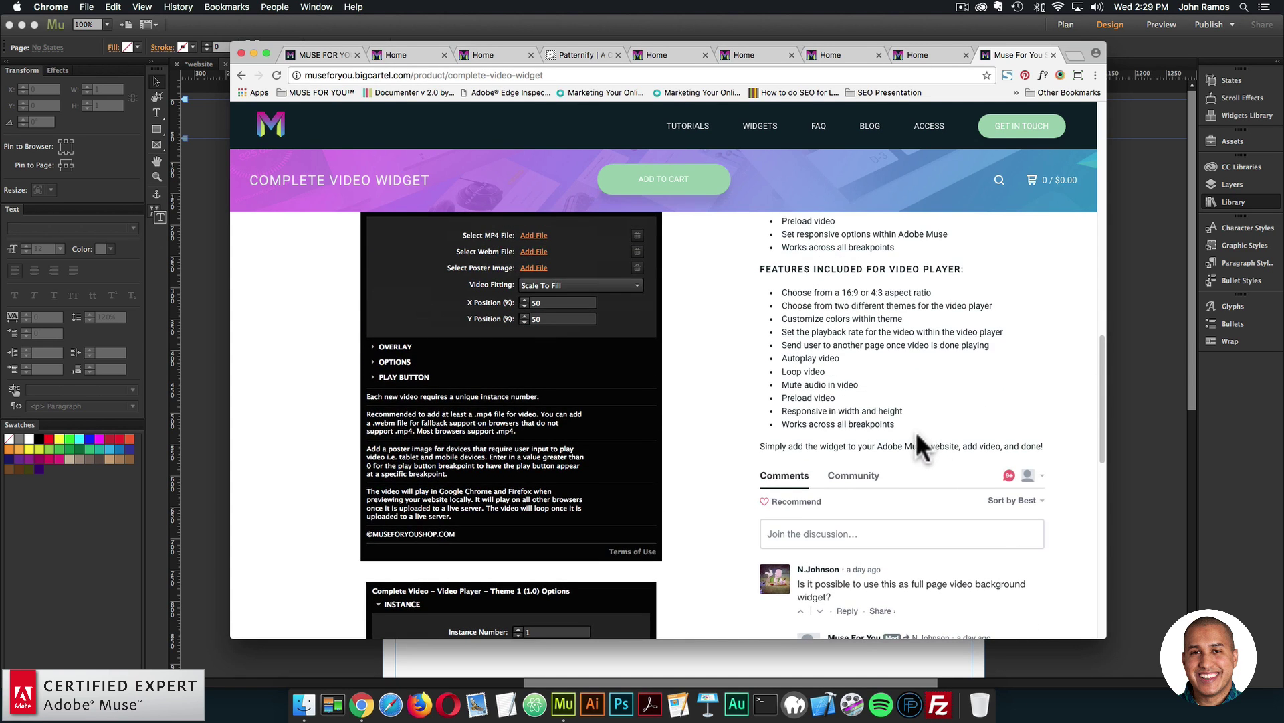
scroll(917, 431, up, 15)
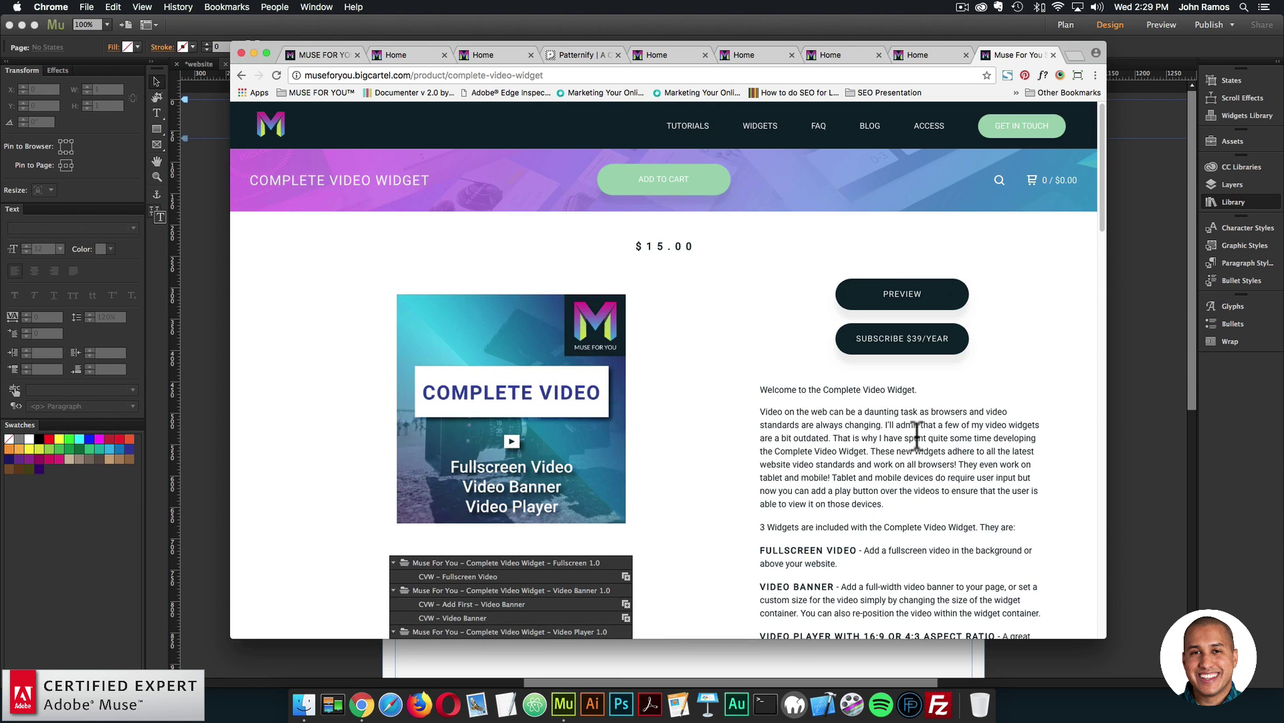